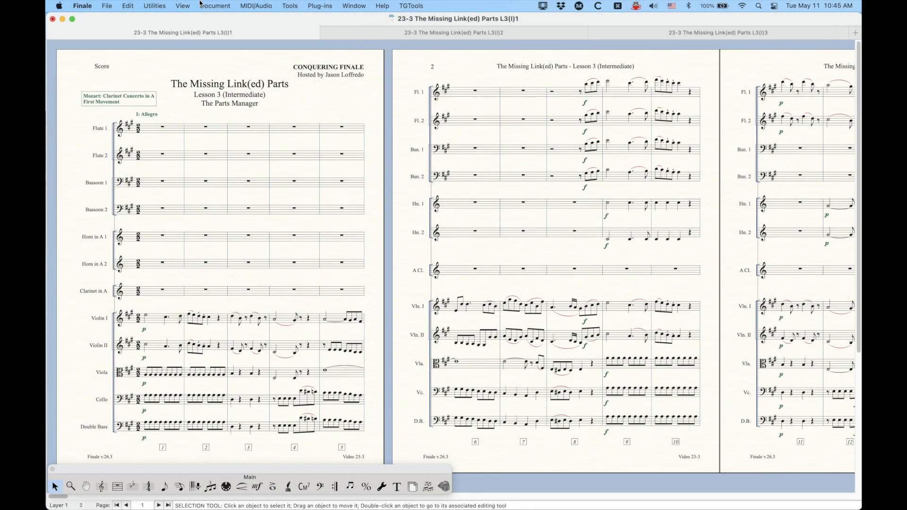
- Open the Manage Parts dialog, then collapse and re-expand its part definition area
click(203, 5)
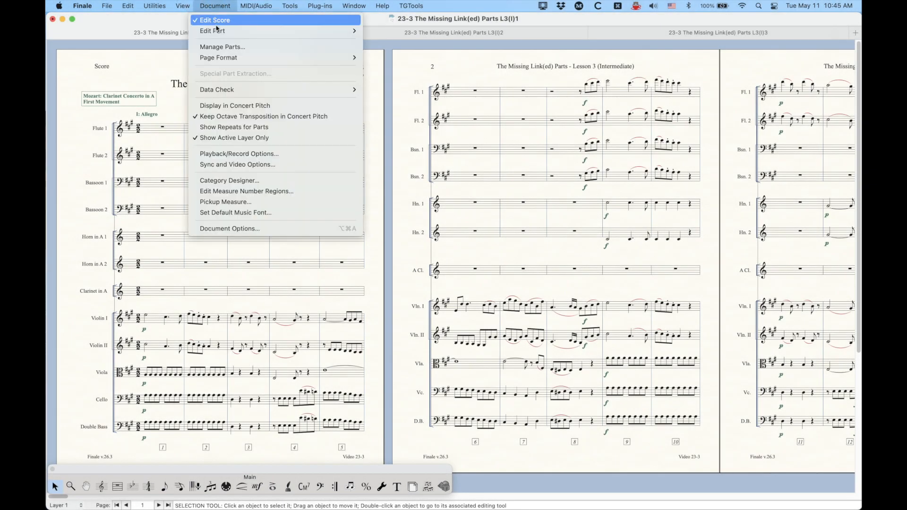
click(276, 48)
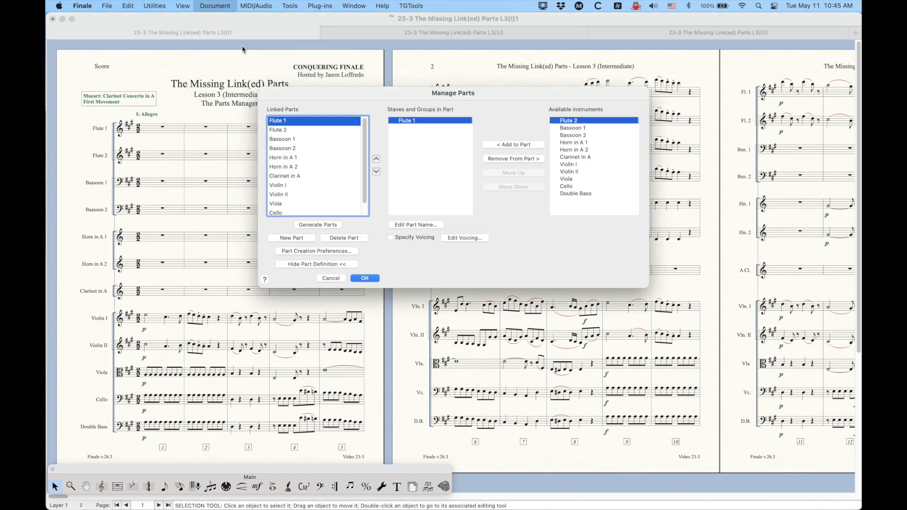
drag(419, 97, 415, 90)
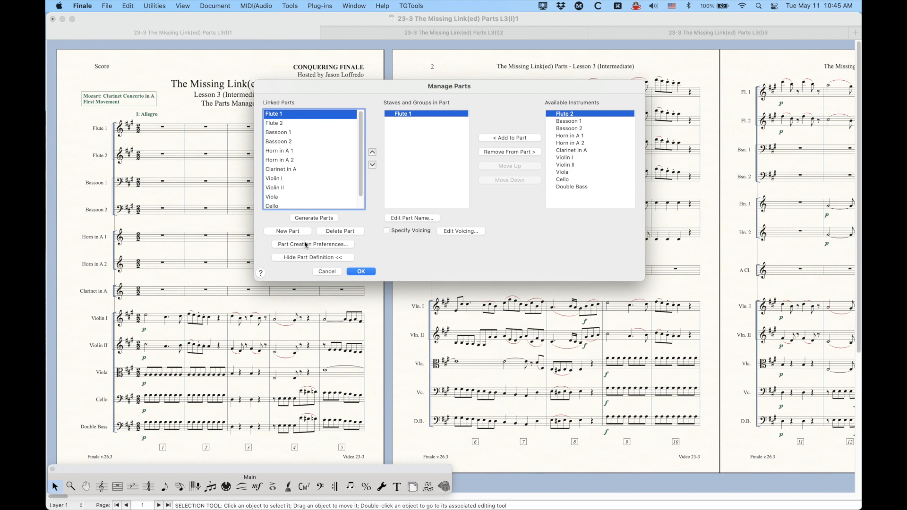
click(306, 258)
drag(343, 90, 395, 87)
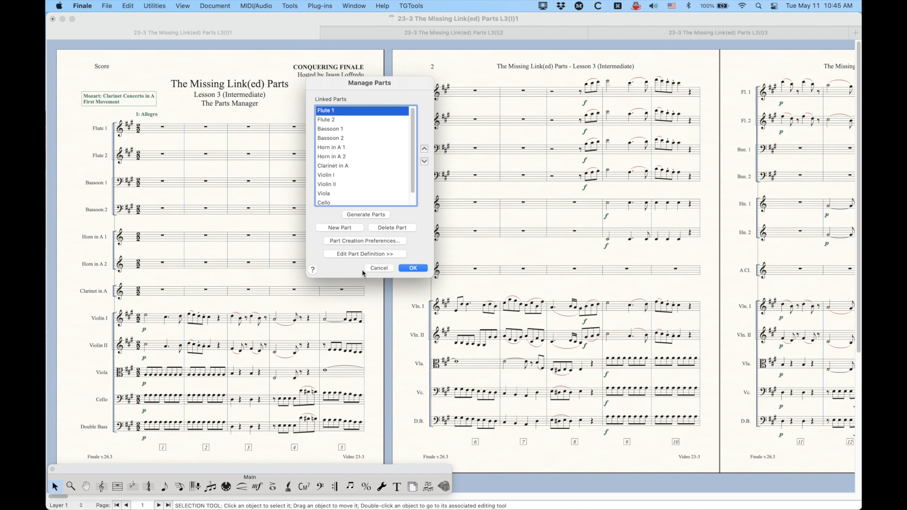
click(350, 257)
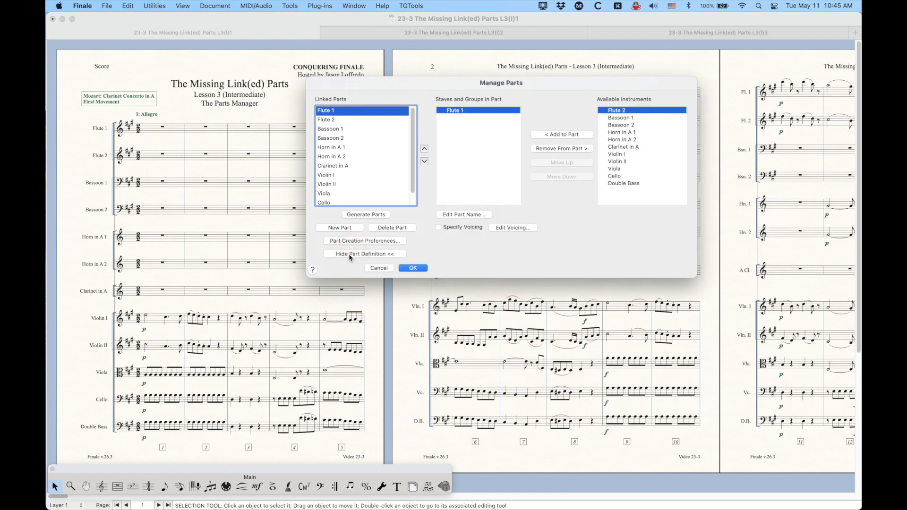
drag(428, 85, 373, 84)
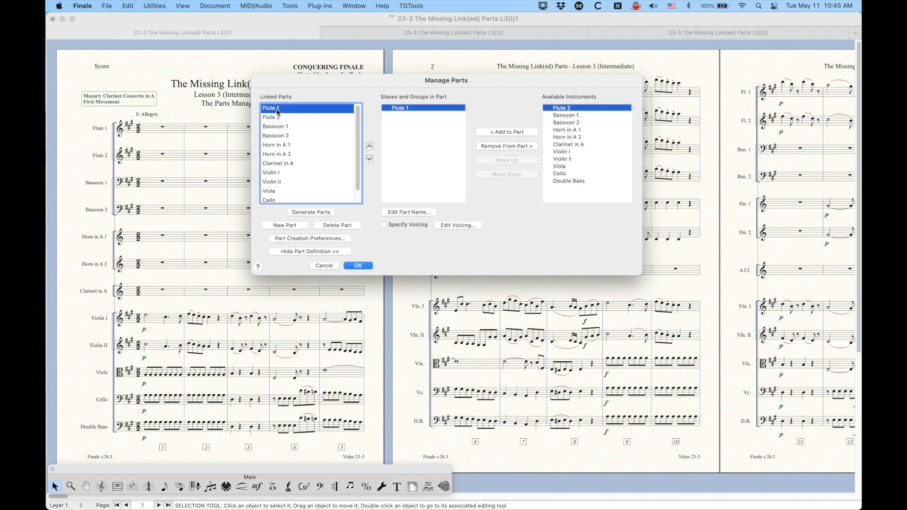
- Examine the linked parts list and compare the assigned staves and available instruments of Flute 1, Flute 2 and Bassoon 1, then dismiss the dialog
scroll(273, 166, down, 2)
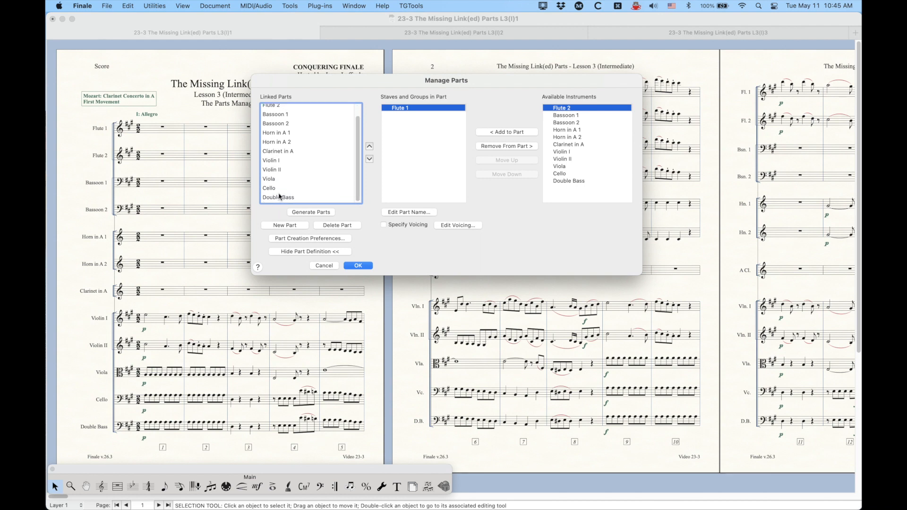
scroll(279, 196, up, 2)
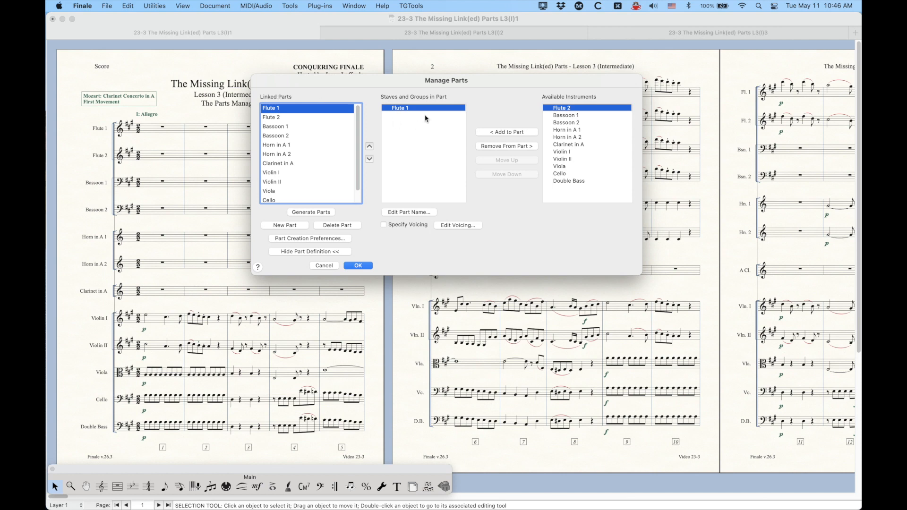
click(278, 117)
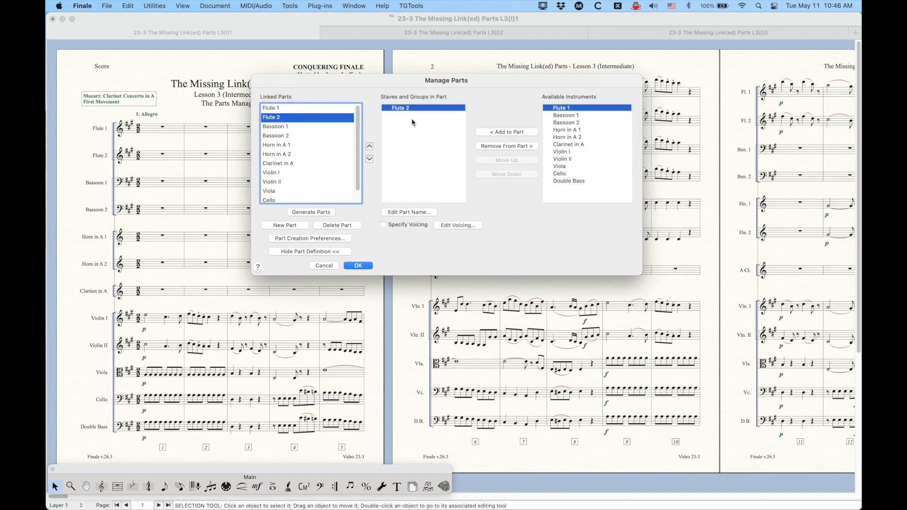
click(282, 127)
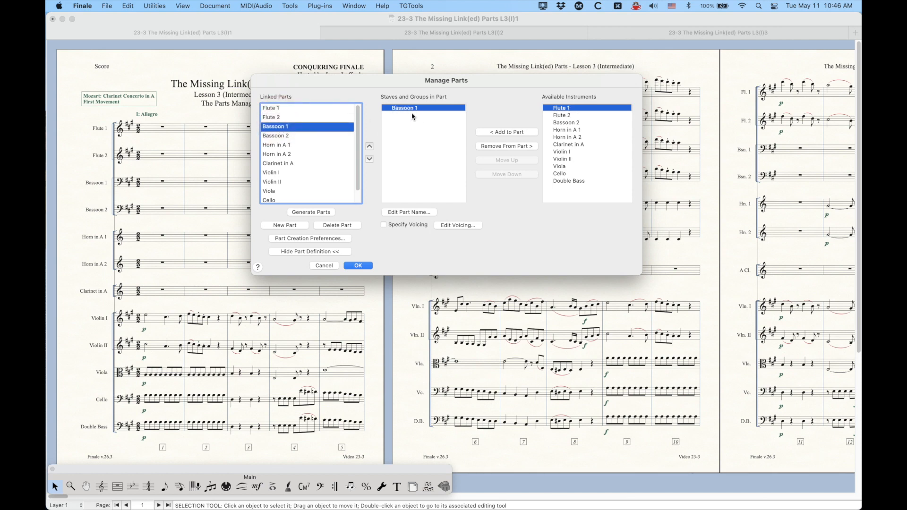
click(278, 109)
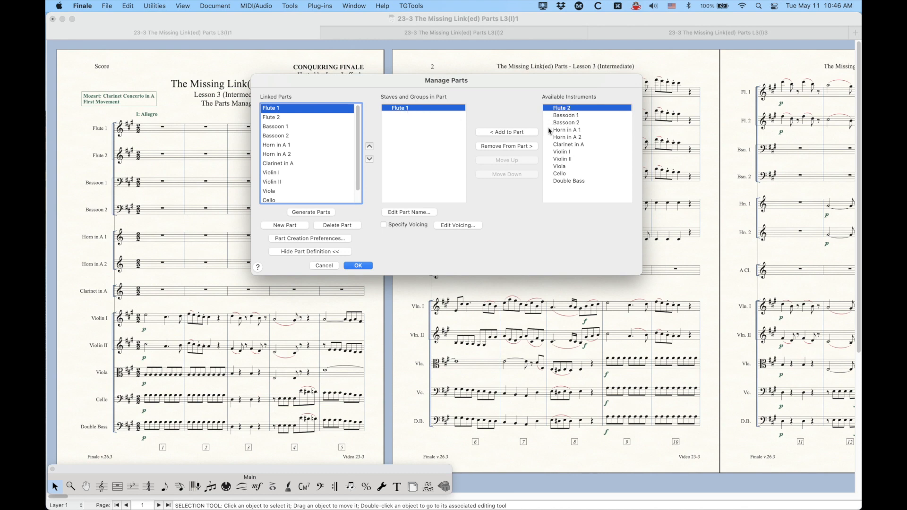
click(276, 118)
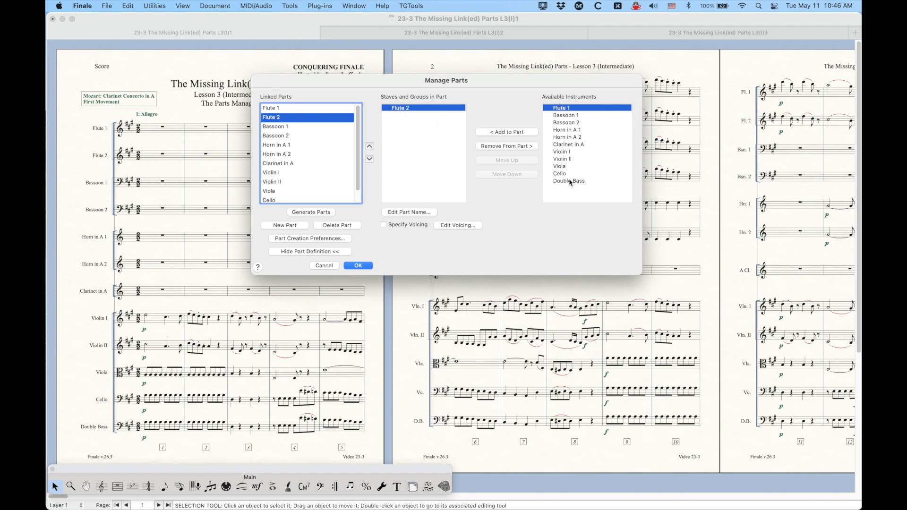
click(398, 110)
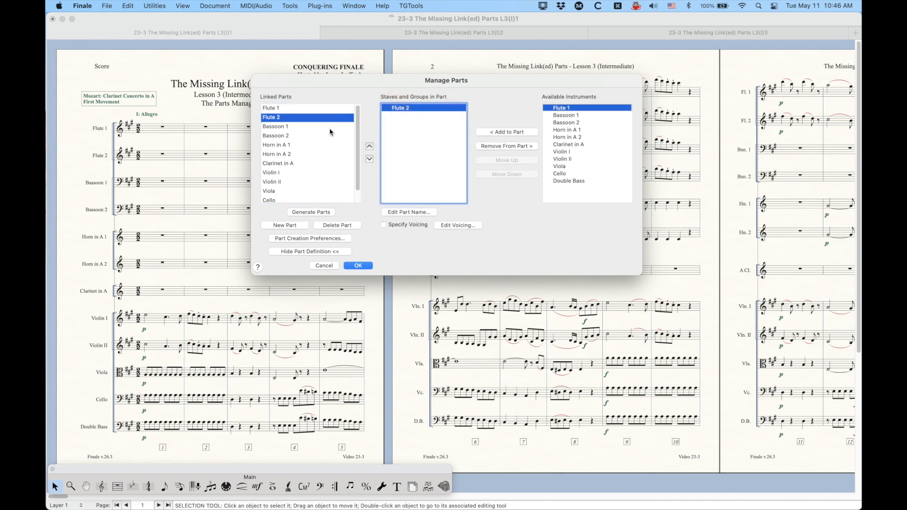
click(285, 127)
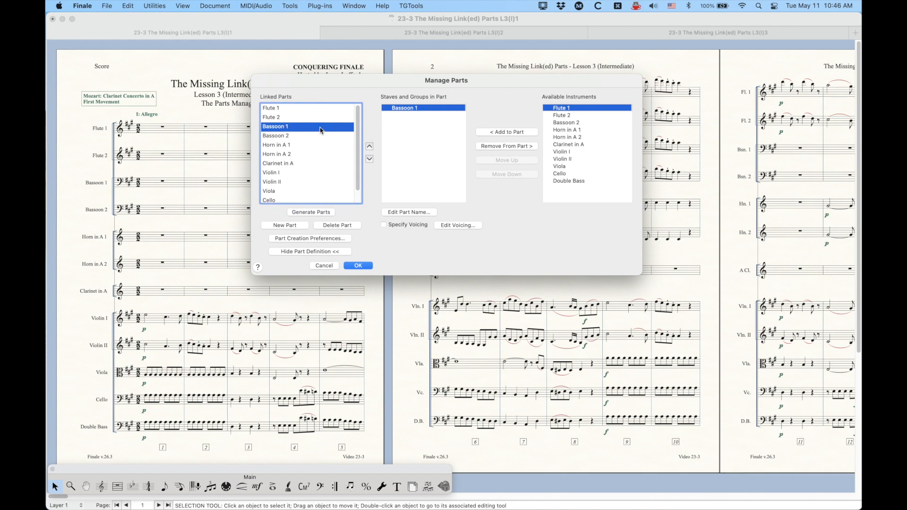
click(273, 108)
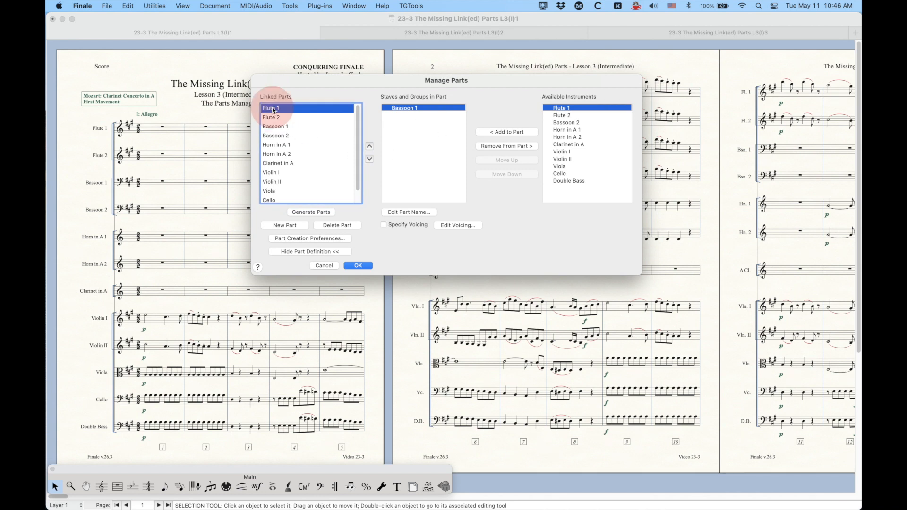
click(324, 266)
- Compare the order of parts available for editing with the linked parts order in Manage Parts, then dismiss the dialog
click(215, 6)
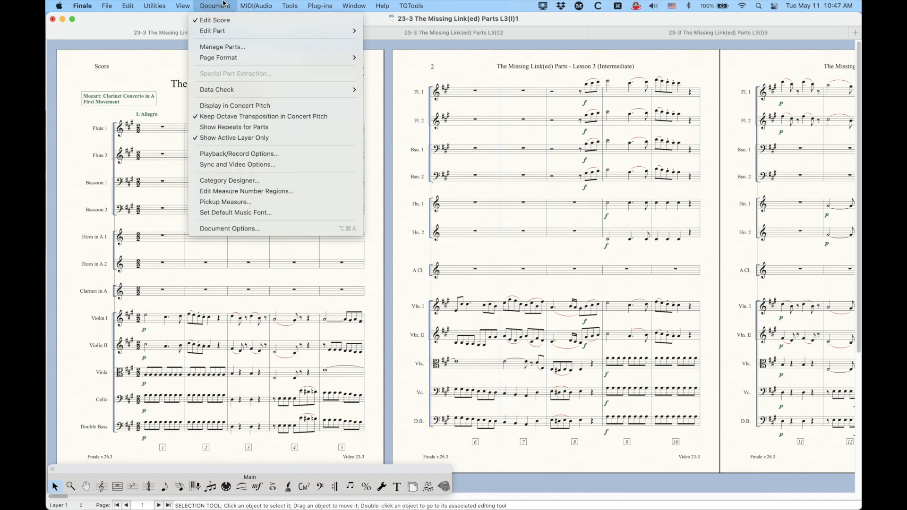
mouse_move(216, 32)
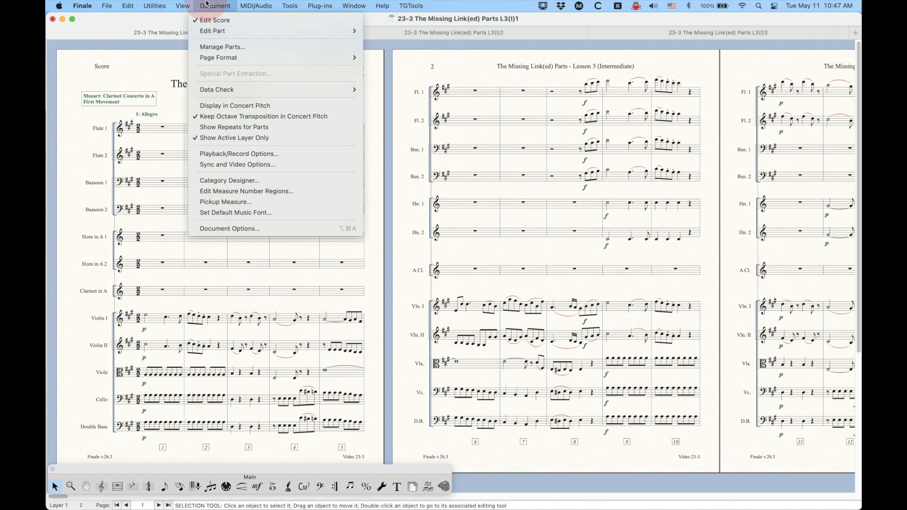
click(231, 6)
click(220, 5)
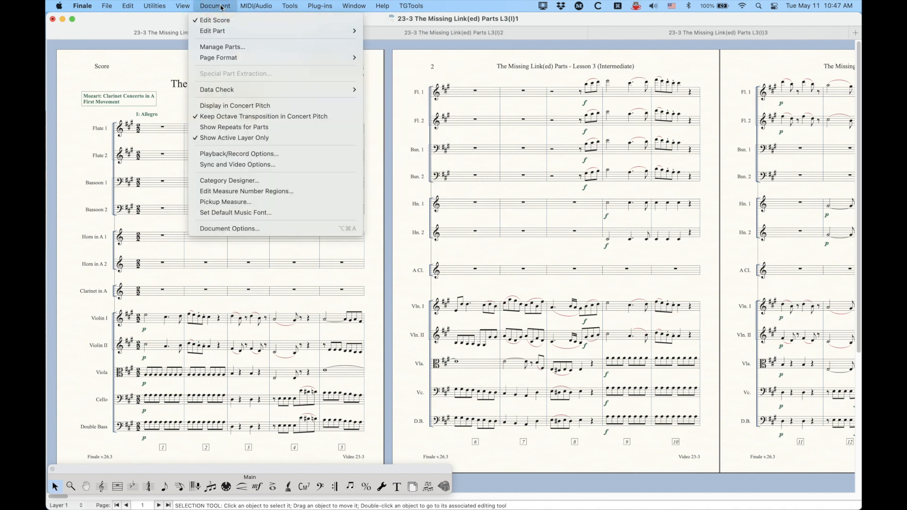
mouse_move(340, 32)
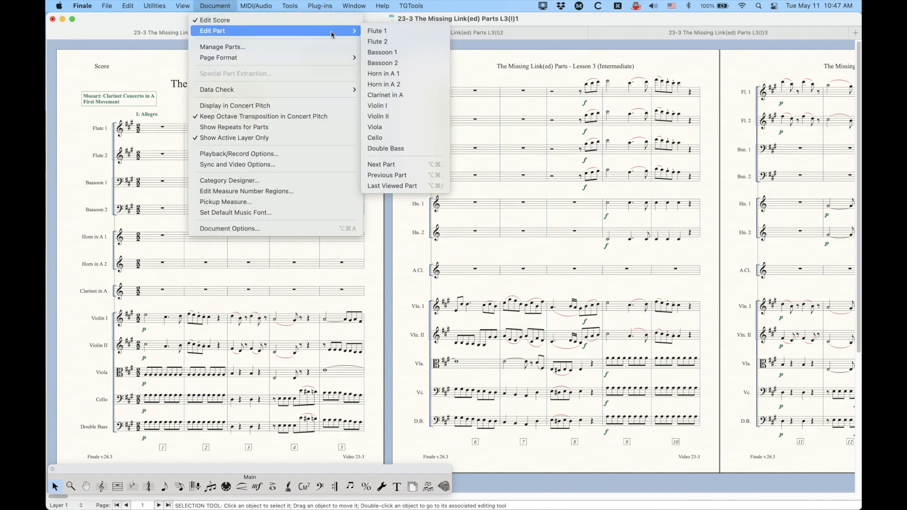
click(222, 47)
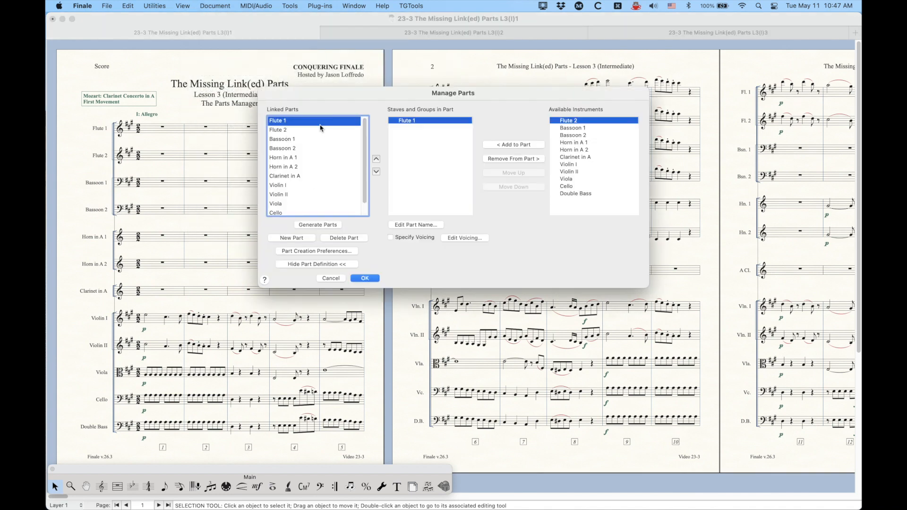
click(331, 278)
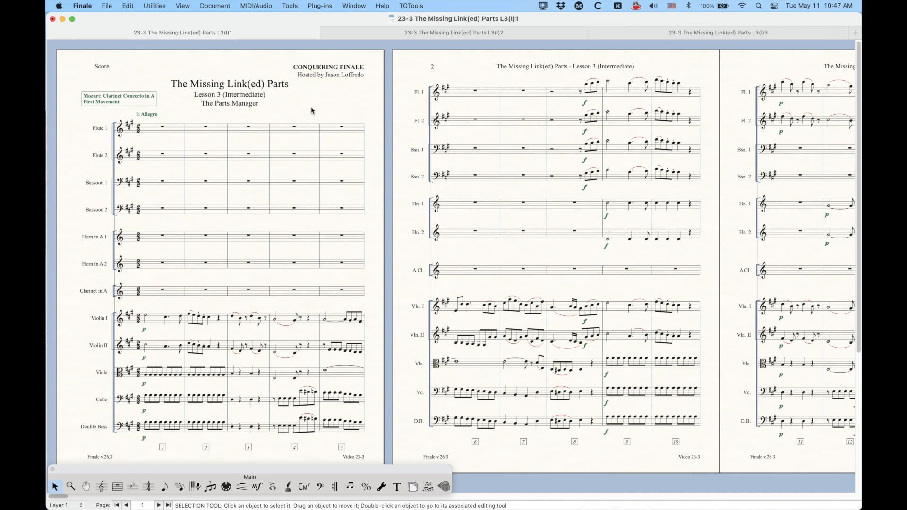
- Add an Oboe from the woodwinds directly below Flute 2 in the ScoreManager instrument list, then close the window
key(super+k)
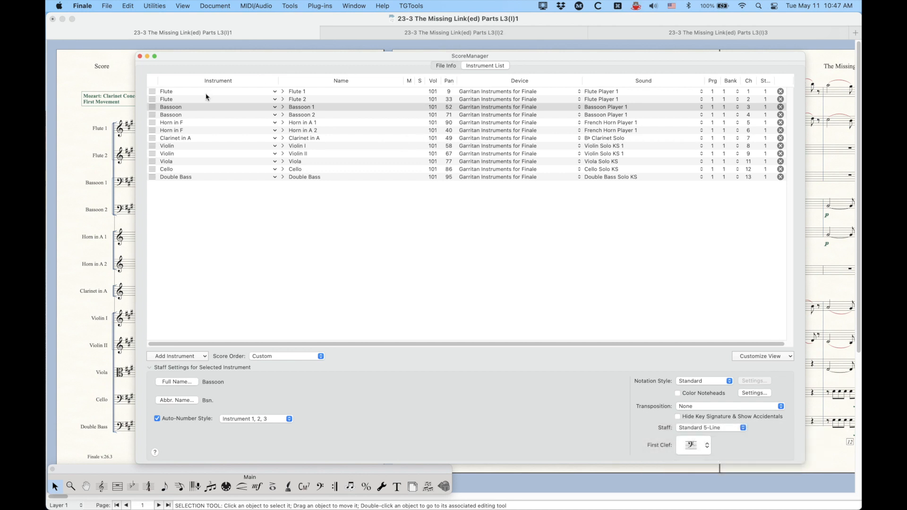
click(155, 99)
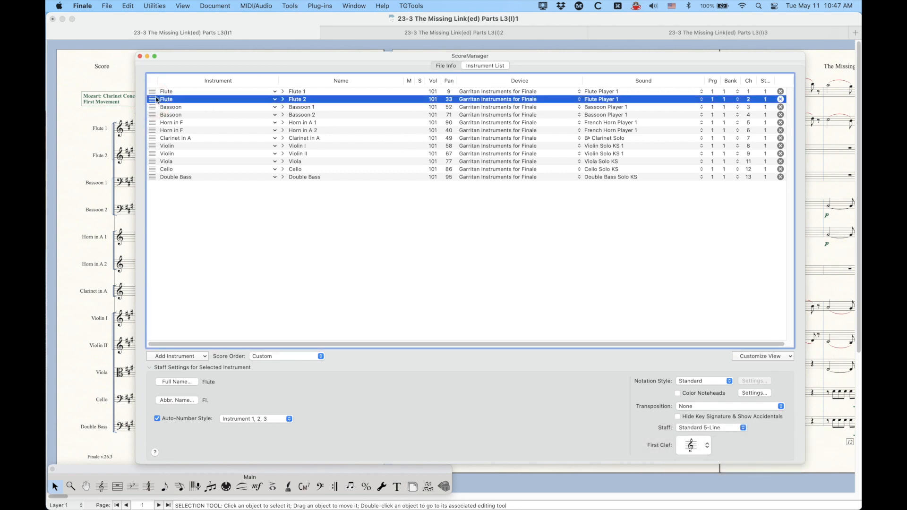
click(205, 357)
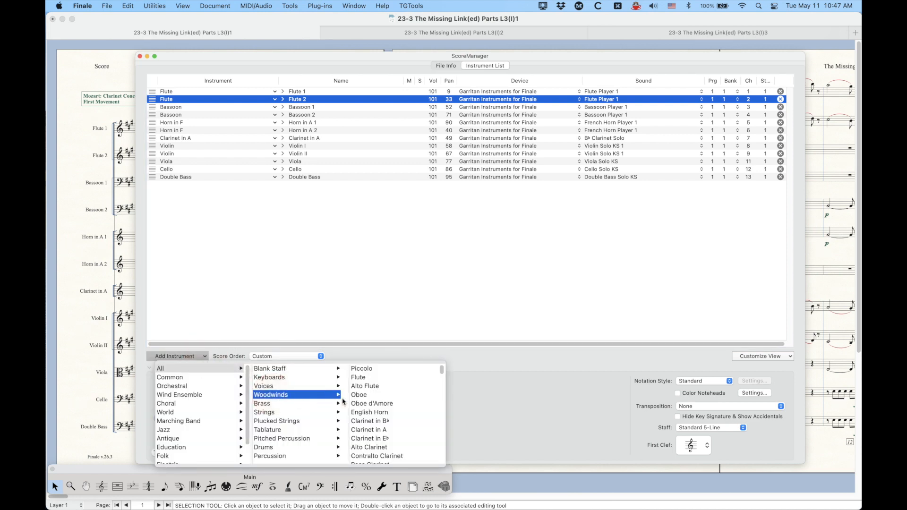
click(359, 395)
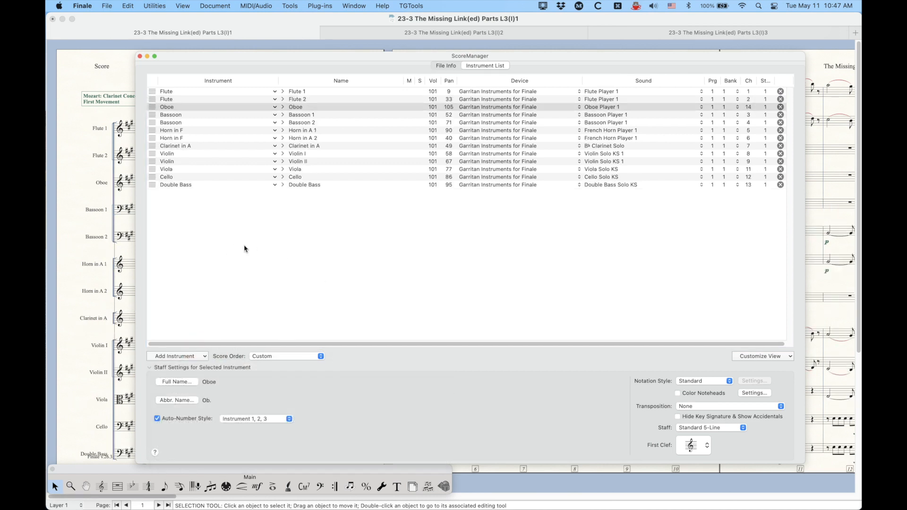
click(161, 110)
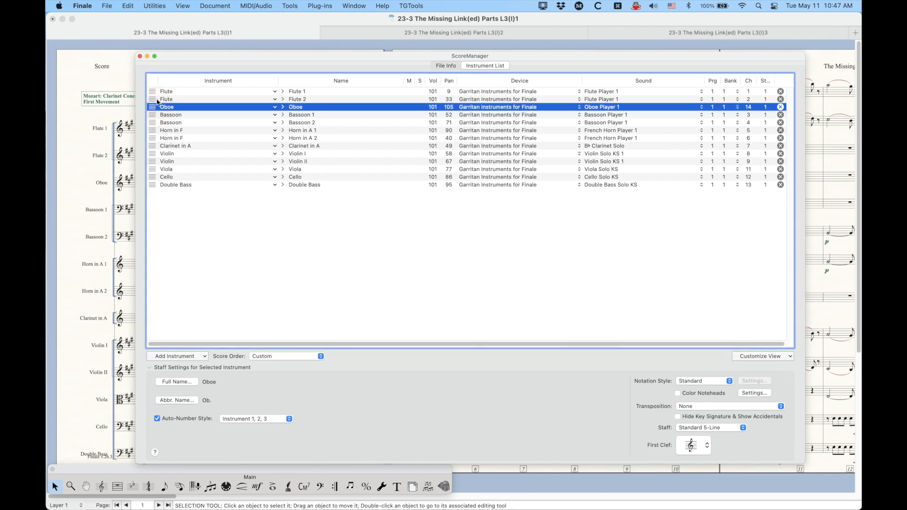
click(140, 57)
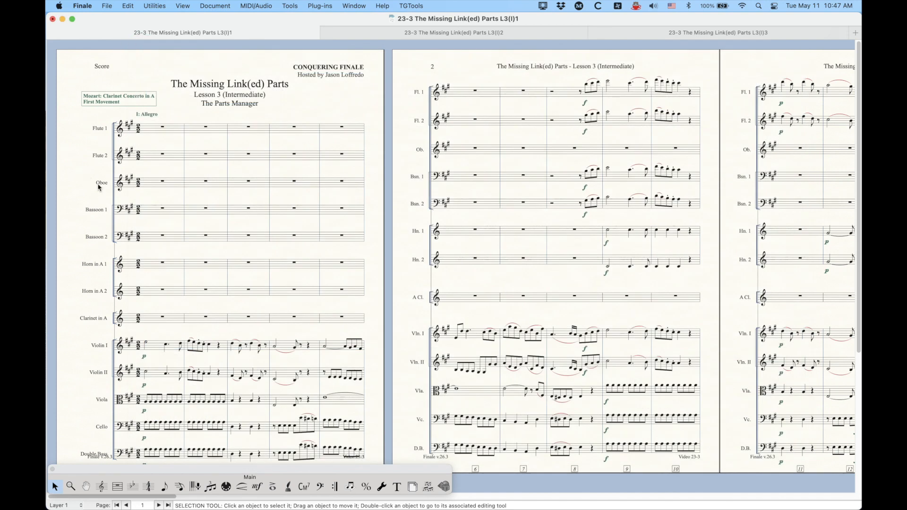
- Select the first oboe measure in the score and check where the Oboe falls in the list of editable parts
click(162, 182)
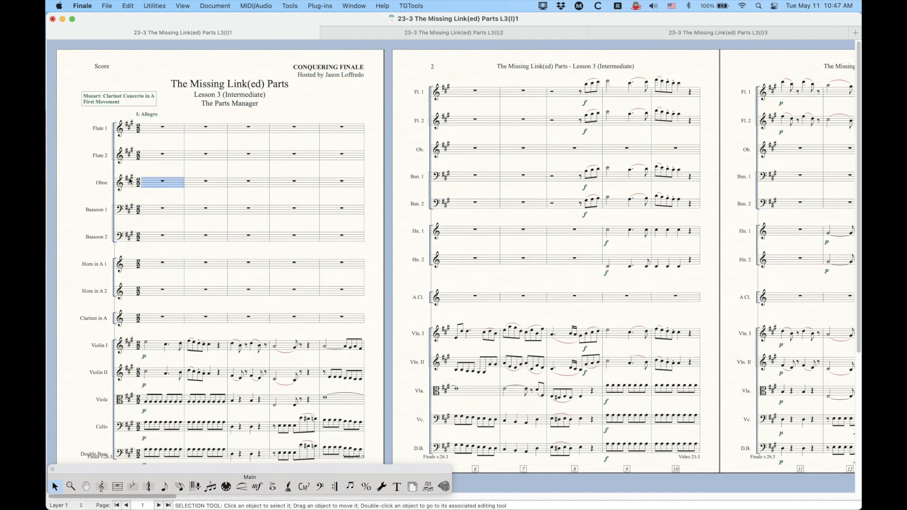
click(215, 6)
mouse_move(214, 31)
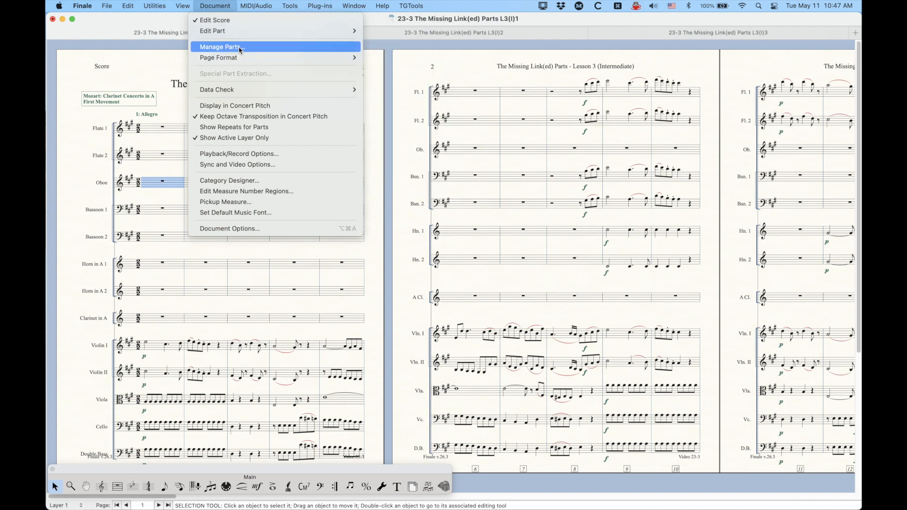
mouse_move(286, 31)
- In Manage Parts, move the Oboe linked part up to sit between Flute 2 and Bassoon 1
click(229, 48)
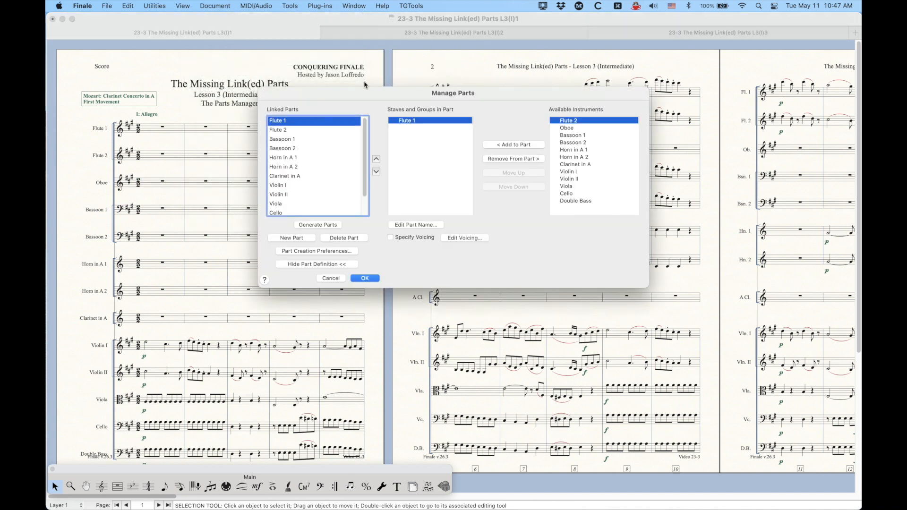
drag(373, 94, 365, 89)
scroll(321, 163, down, 2)
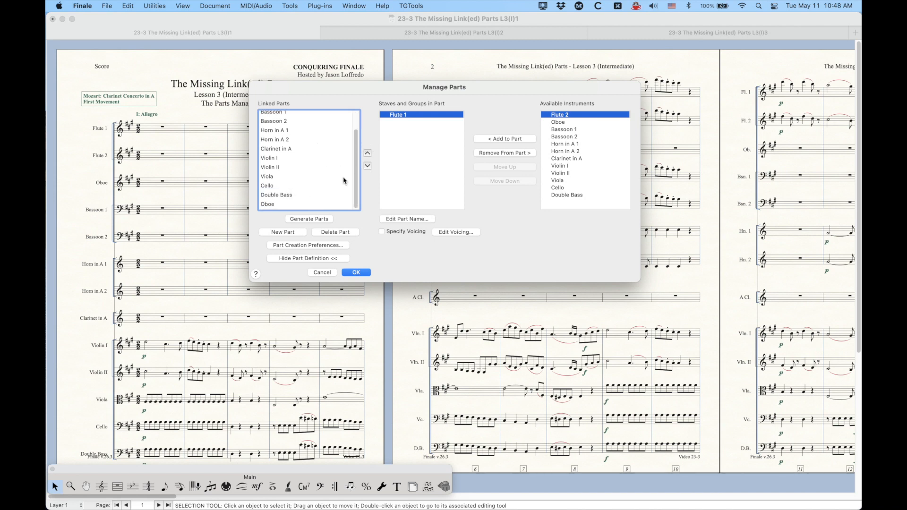
click(277, 205)
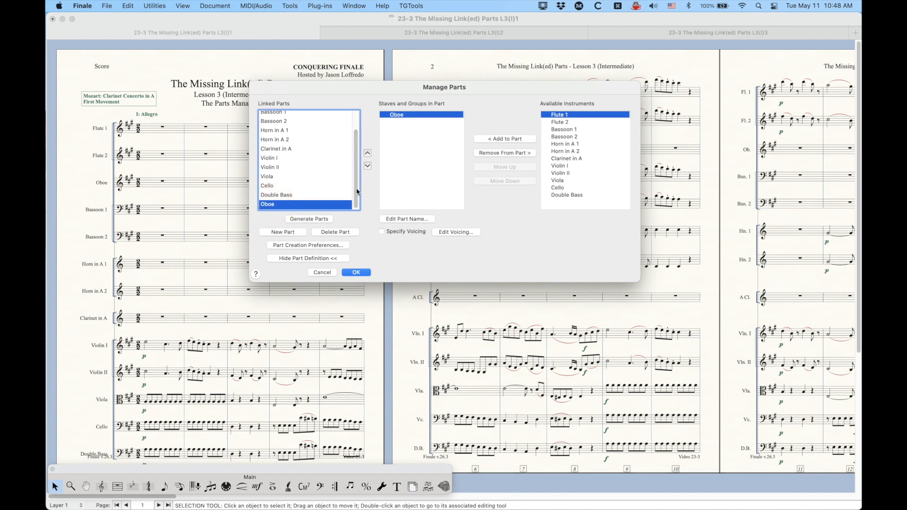
click(367, 154)
click(368, 154)
click(367, 154)
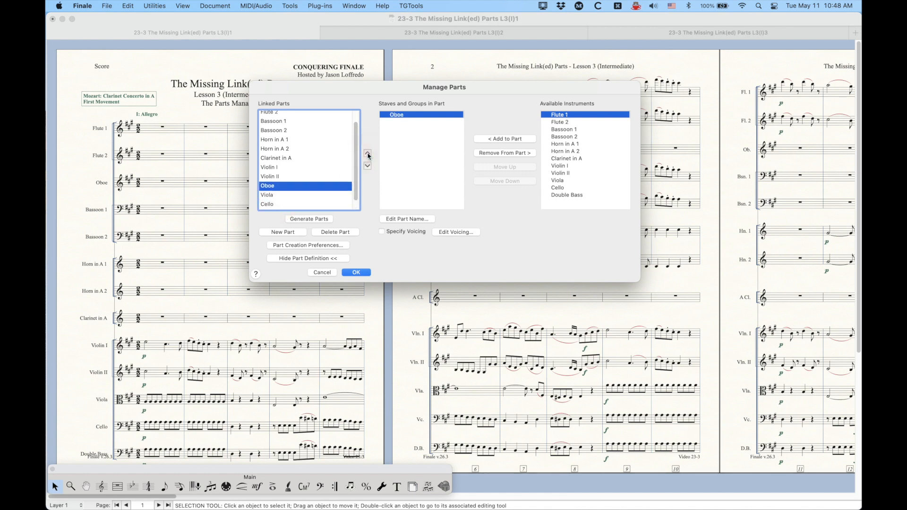
click(367, 154)
click(367, 154)
click(368, 154)
click(368, 154)
click(367, 154)
click(367, 154)
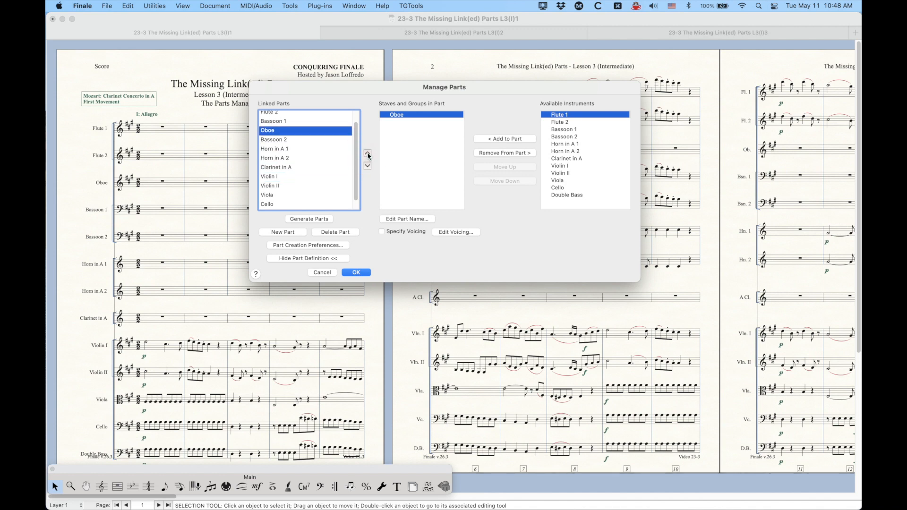
click(368, 154)
scroll(316, 164, up, 1)
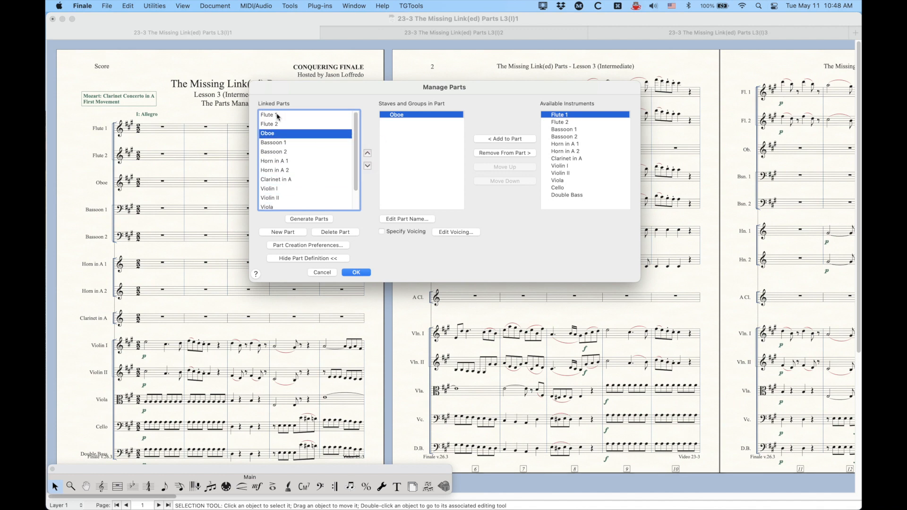
- Confirm the reordered linked parts and recheck the Oboe's place among the editable parts and in Manage Parts, leaving the dialog without changes
click(357, 272)
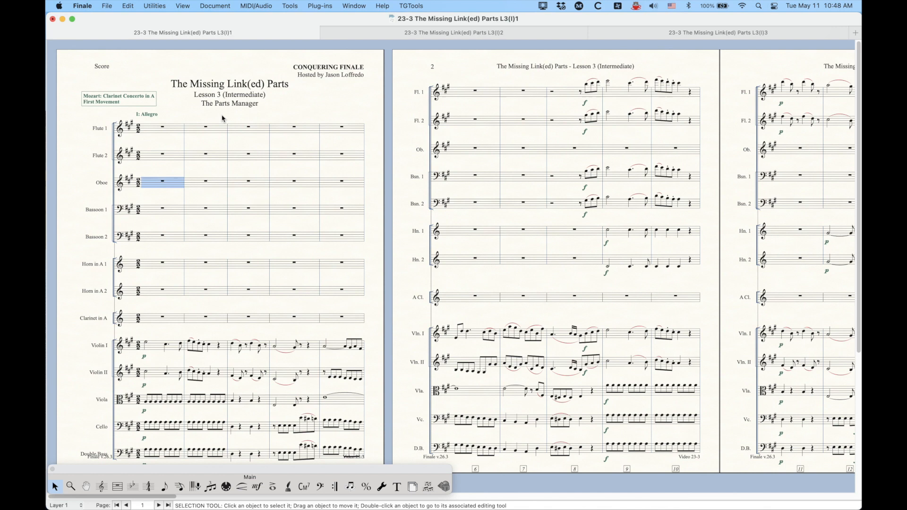
click(209, 4)
mouse_move(330, 31)
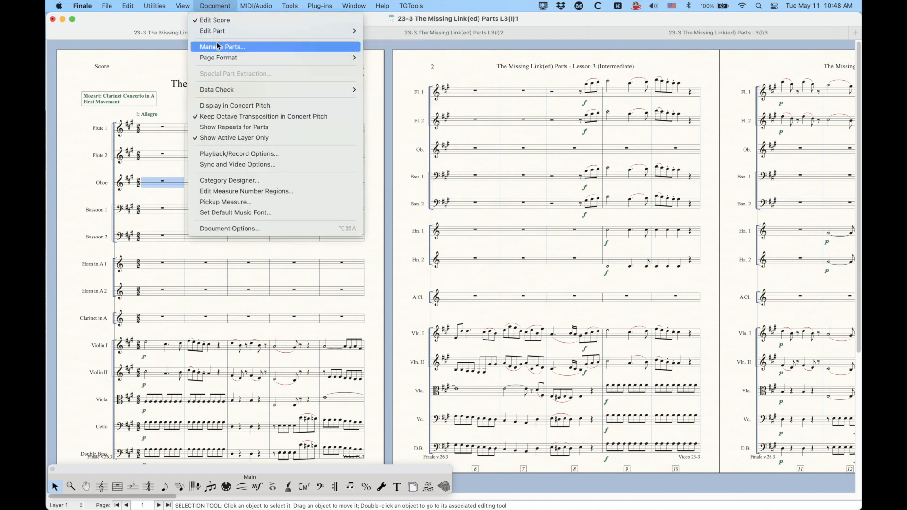
click(245, 47)
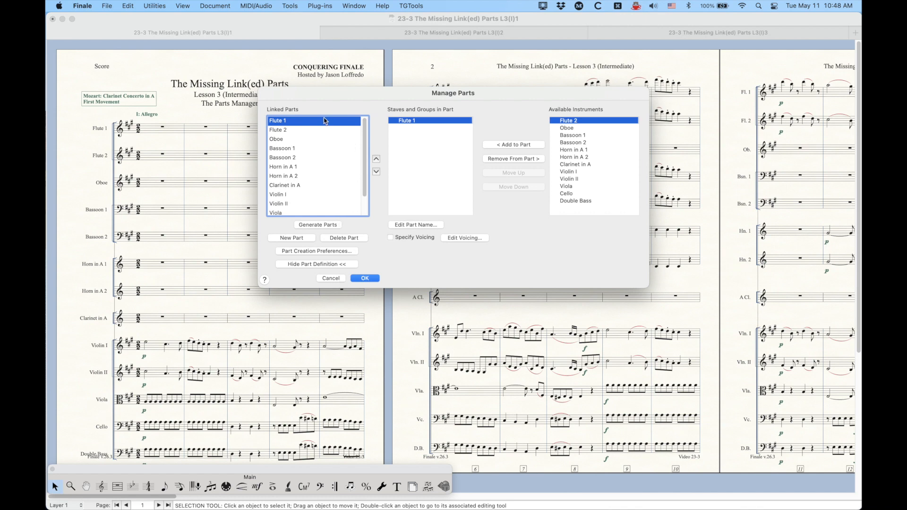
click(337, 280)
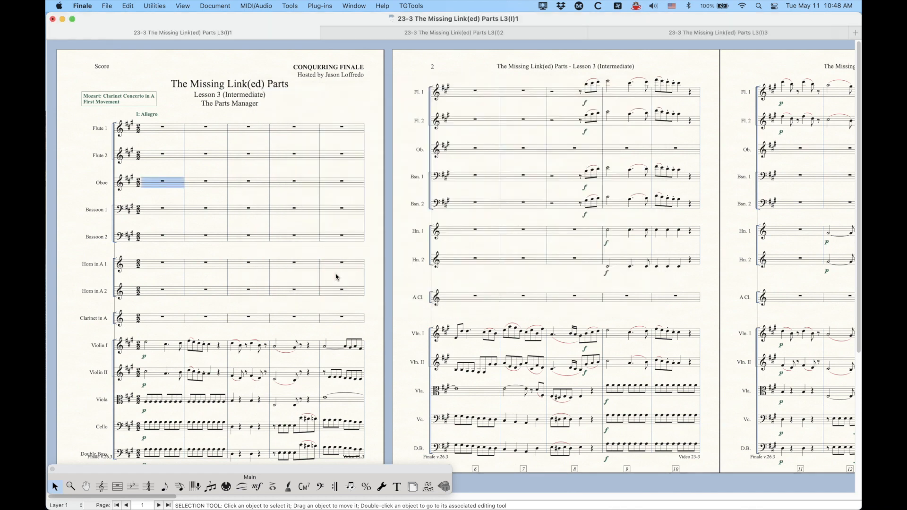
- Insert one new blank staff directly above the Oboe staff using the Staff tool
click(100, 486)
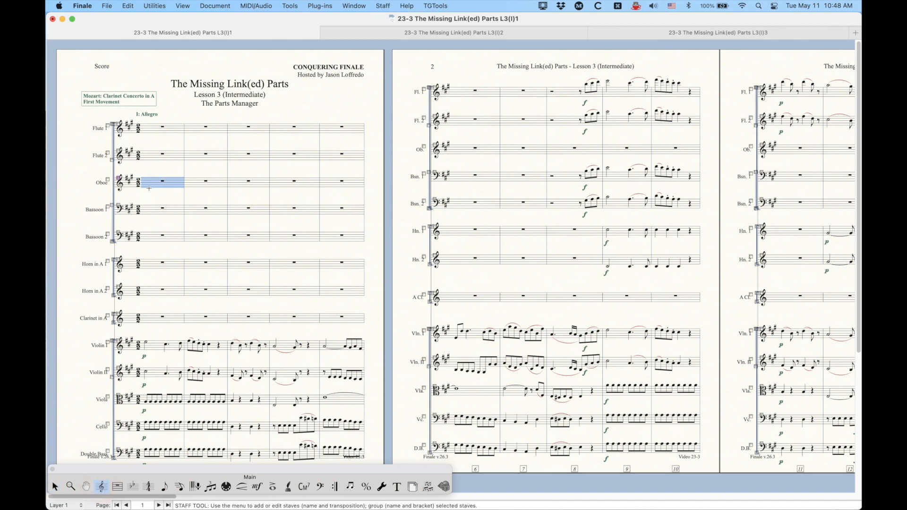
click(165, 182)
click(383, 6)
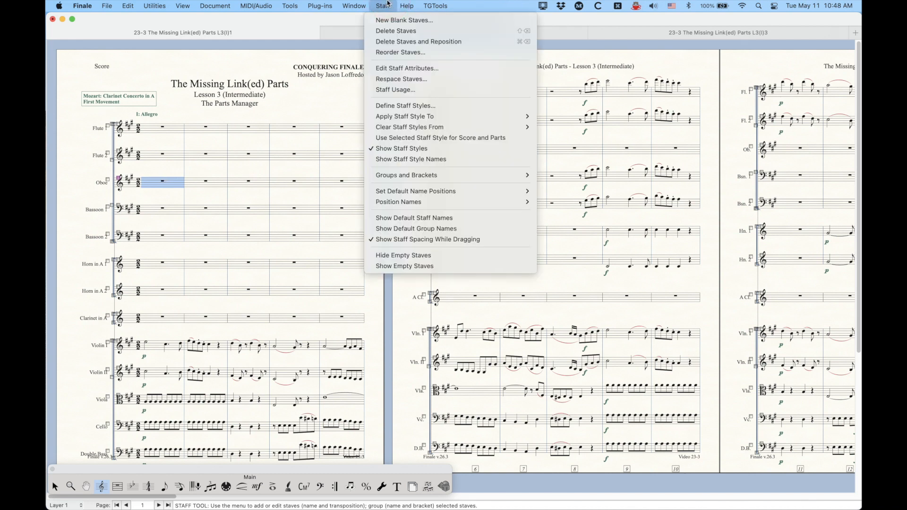
click(405, 21)
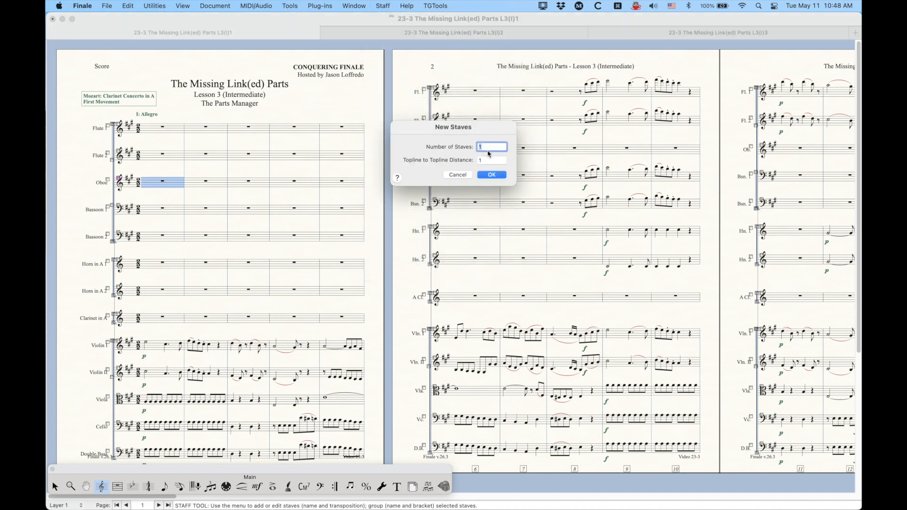
click(492, 174)
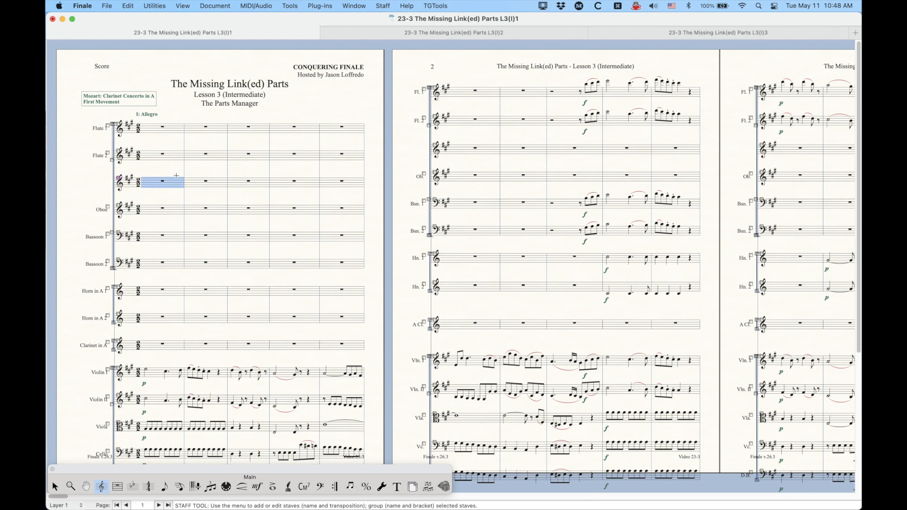
- Check the list of editable parts for a linked part belonging to the new blank staff
click(219, 6)
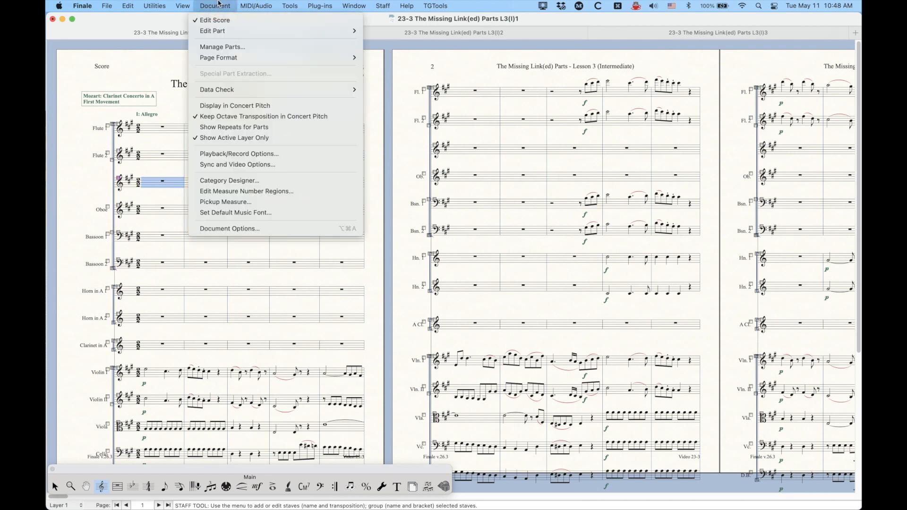
mouse_move(218, 31)
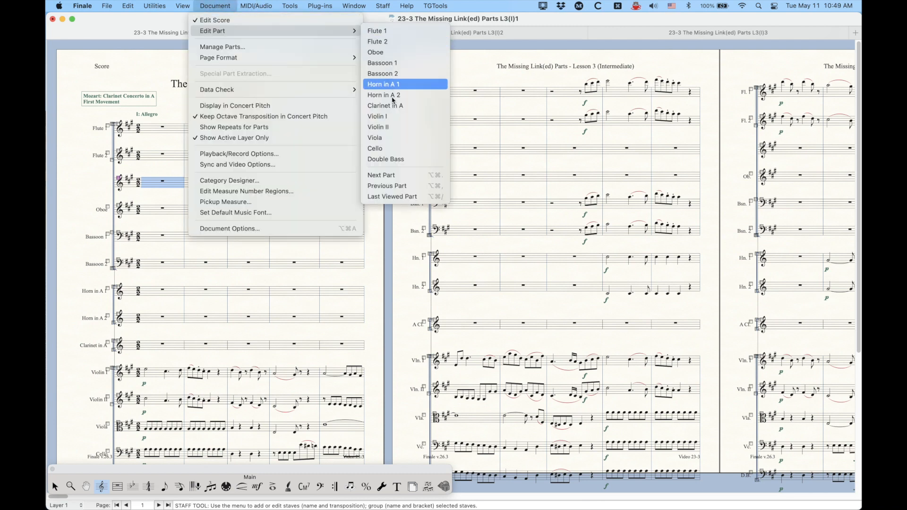
click(215, 6)
click(215, 6)
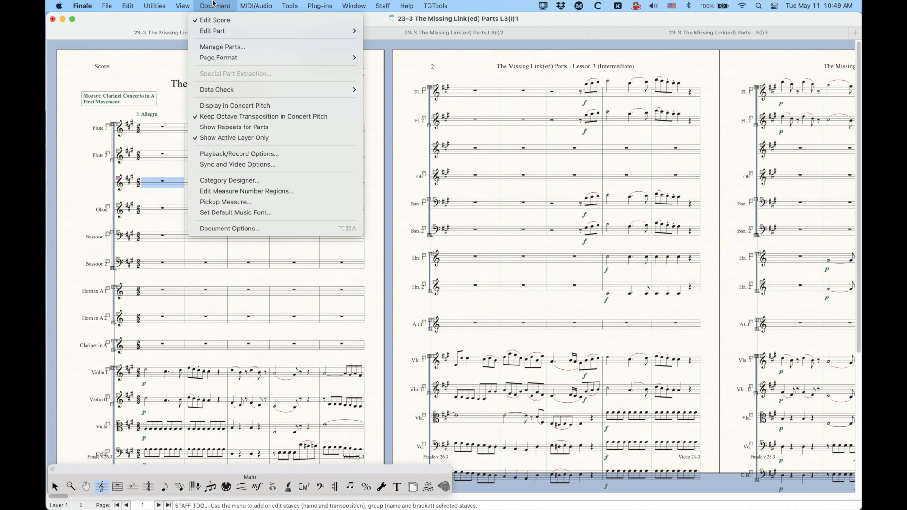
click(215, 6)
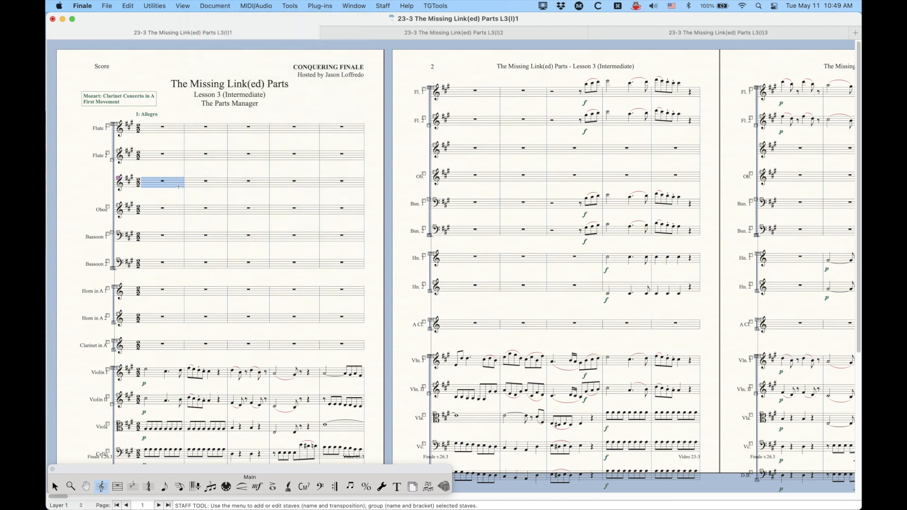
- Inspect the blank staff's entry in the ScoreManager instrument list, close the window and undo the staff insertion
key(super+k)
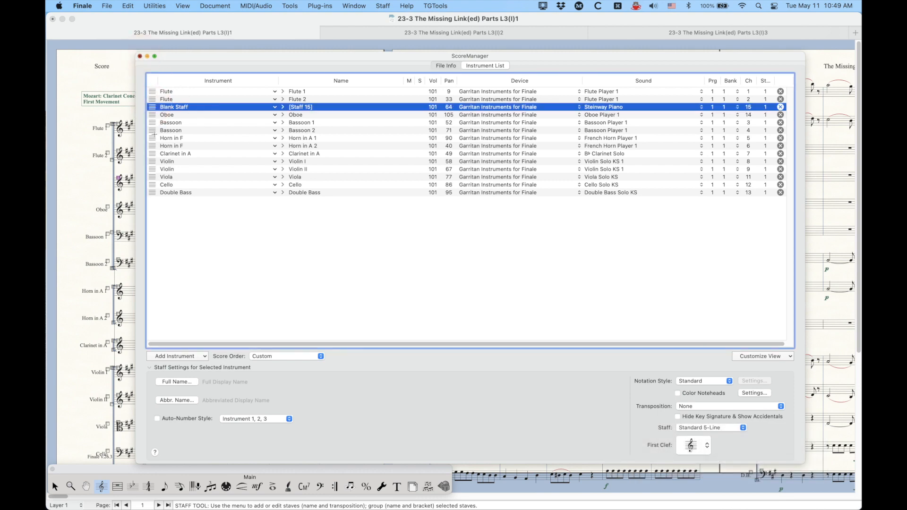
click(140, 56)
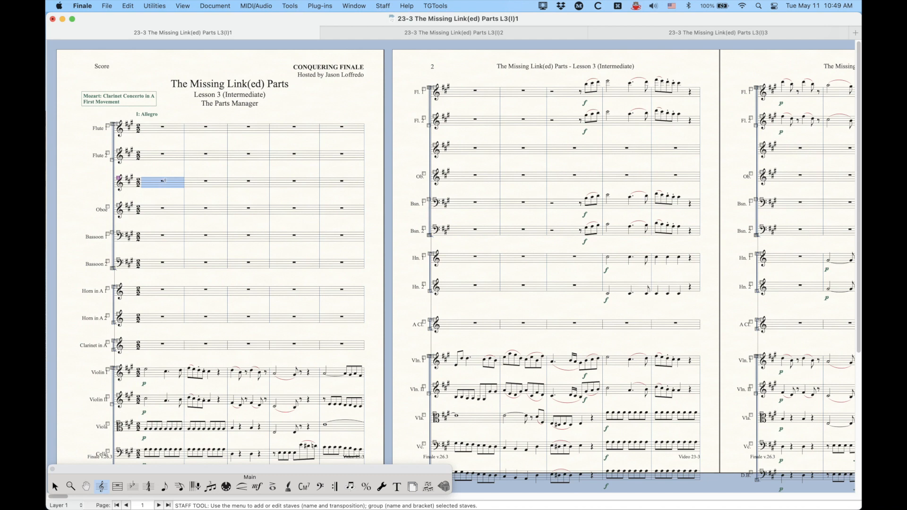
key(super)
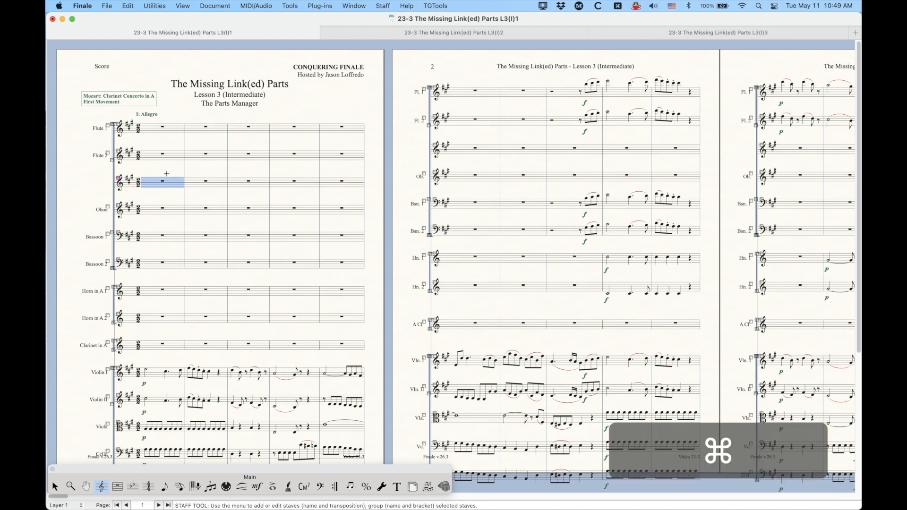
key(super+z)
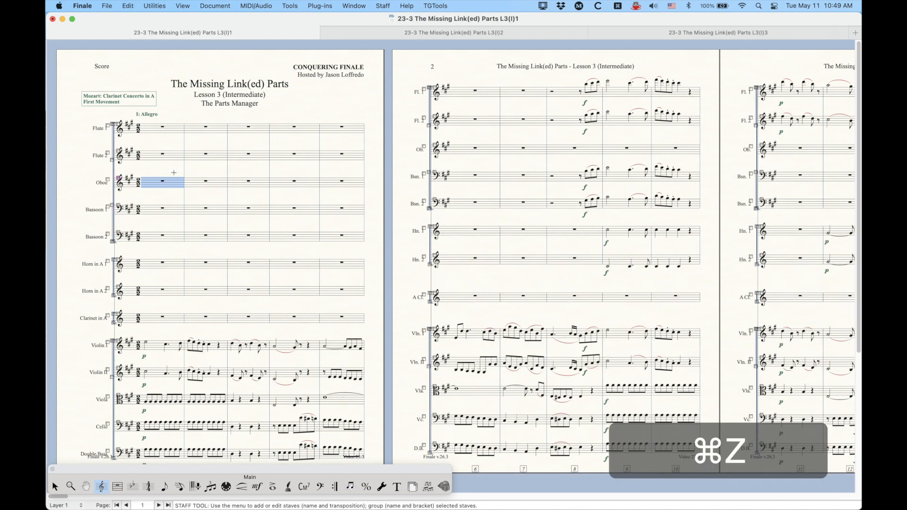
- Delete the Oboe from the ScoreManager instrument list and close the window
key(super+k)
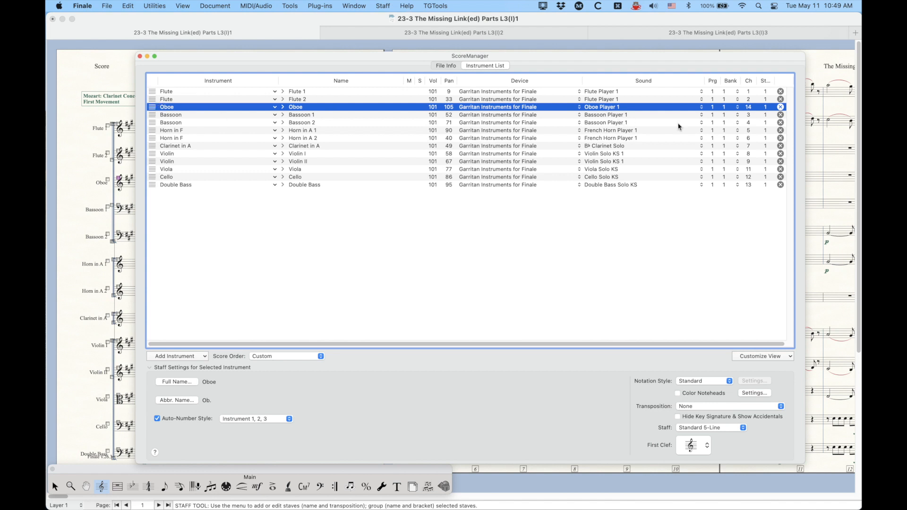
click(780, 106)
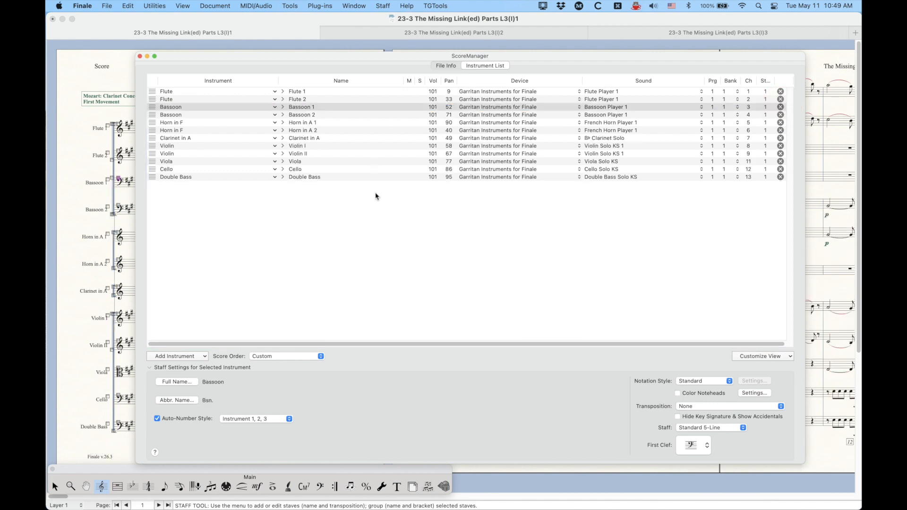
click(140, 56)
- Look through the editable parts and the full Linked Parts list in Manage Parts for the Oboe, then dismiss the dialog
click(214, 6)
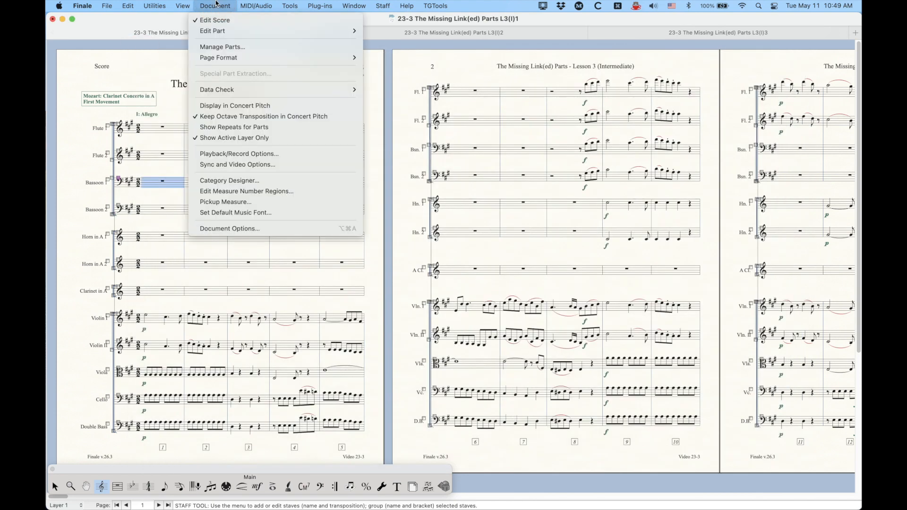
mouse_move(222, 31)
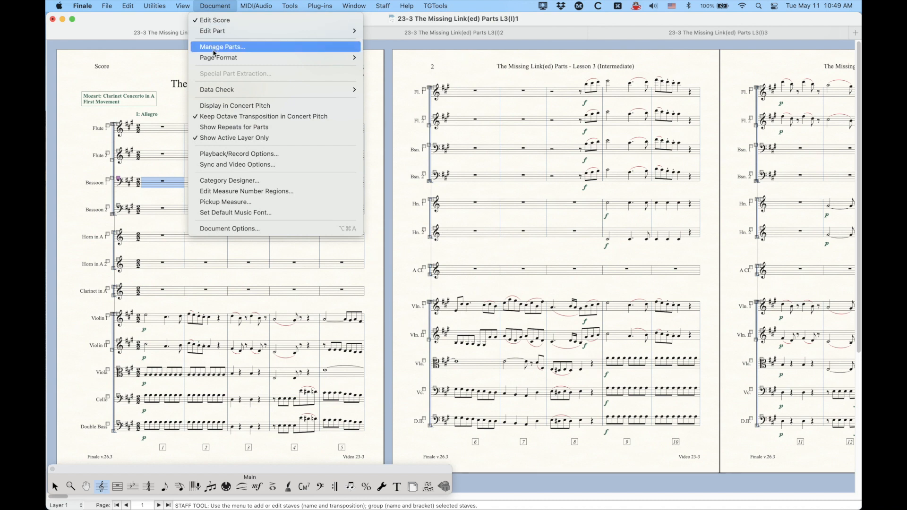
click(212, 47)
drag(368, 95, 361, 88)
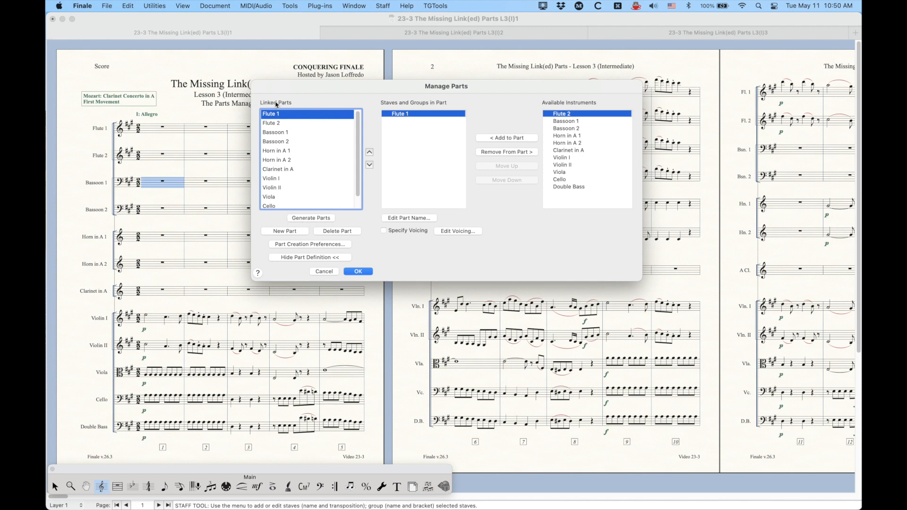
scroll(318, 198, down, 3)
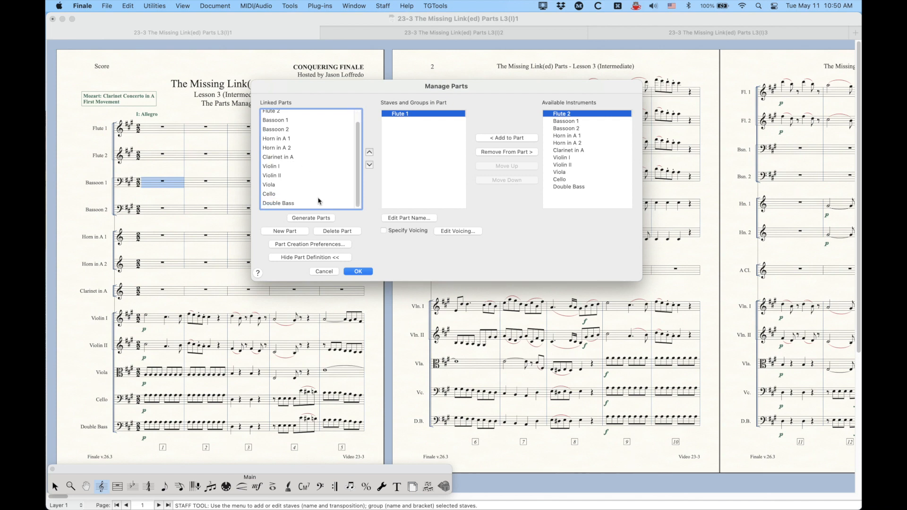
scroll(318, 199, up, 3)
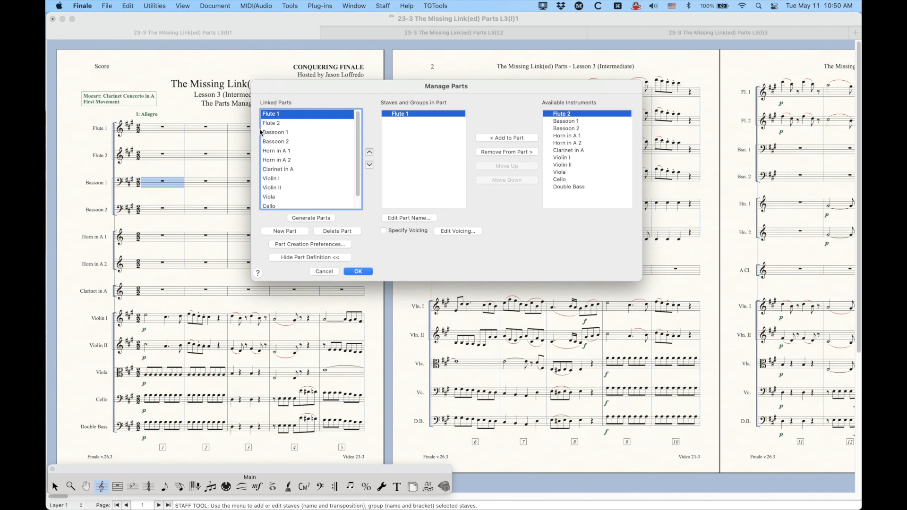
click(324, 272)
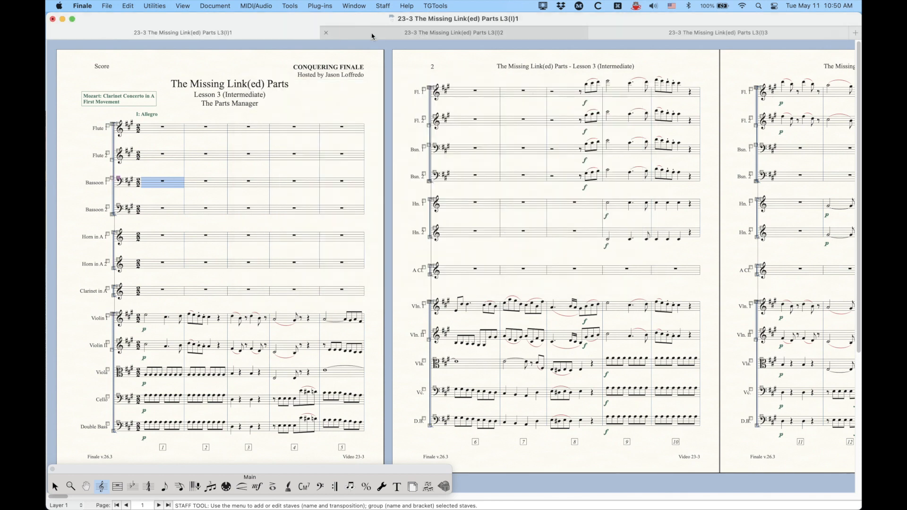
- In the second document, L3(I)2, generate linked parts for all instruments in Manage Parts and accept them
click(372, 37)
click(214, 5)
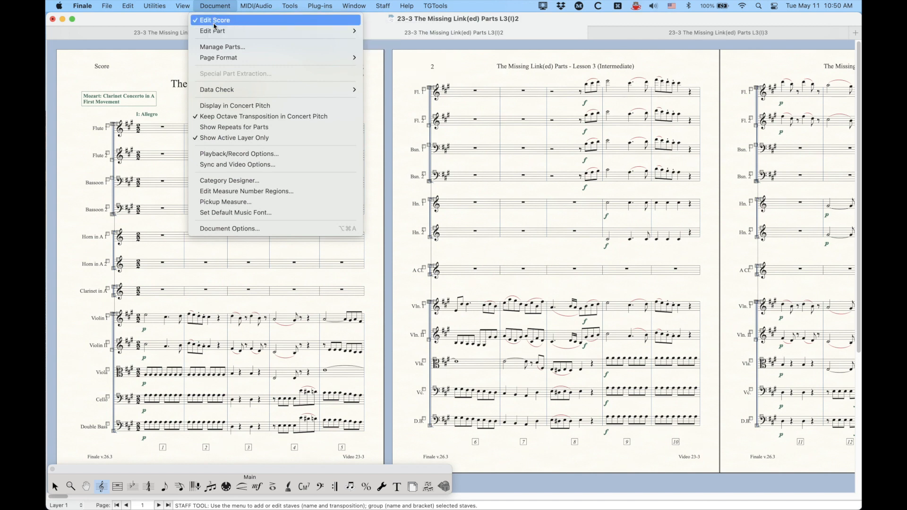
click(213, 47)
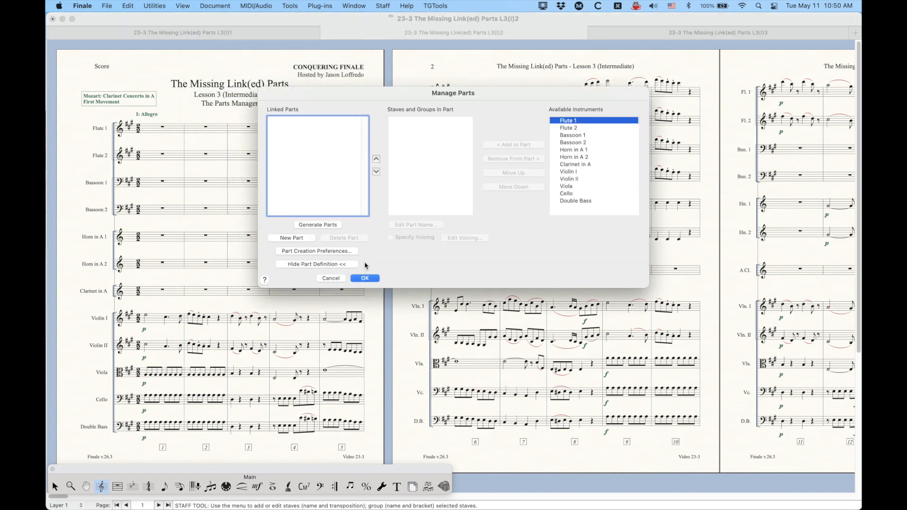
click(324, 226)
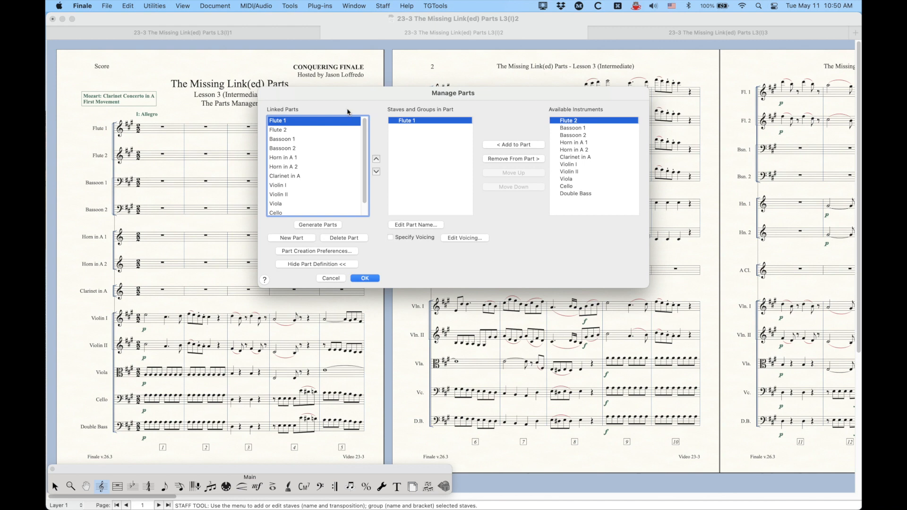
scroll(284, 165, down, 2)
scroll(285, 168, up, 2)
click(365, 278)
- Display the Flute 1 part and nudge the second system's p down, its last f up, and the I: Allegro marking up and left
click(337, 107)
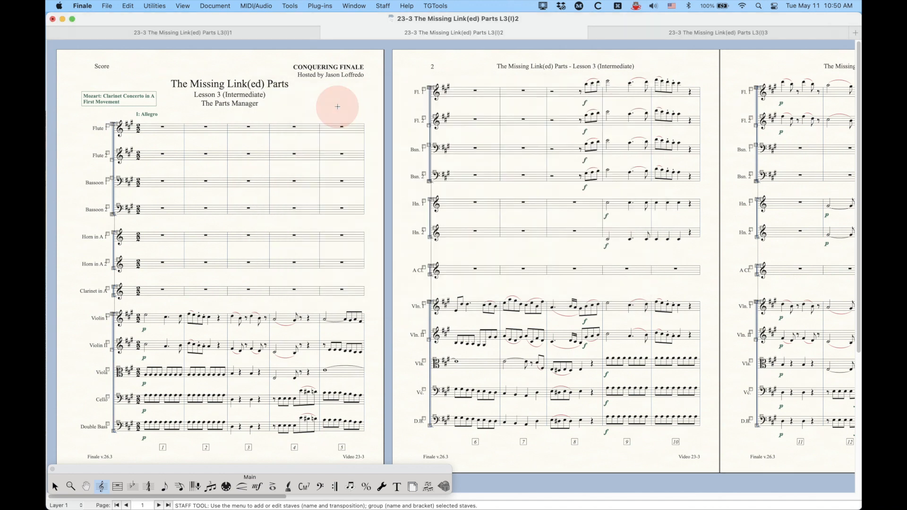
key(alt+super+period)
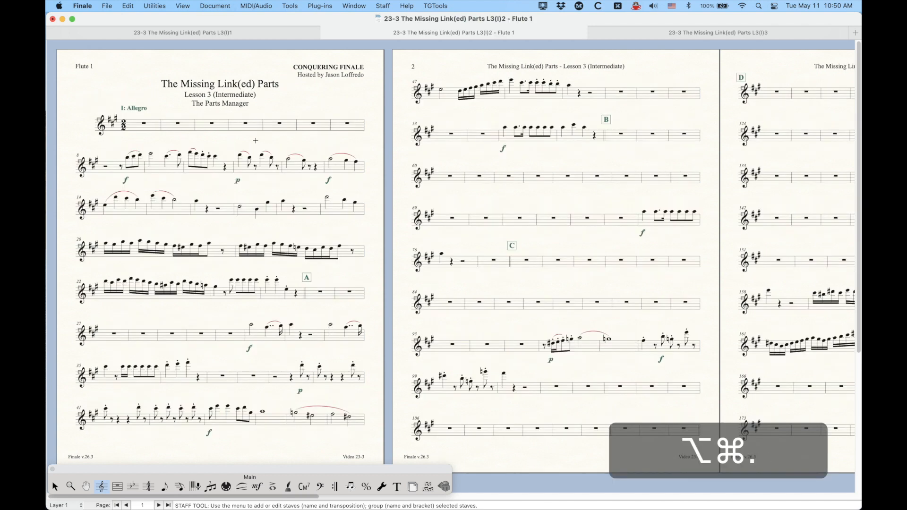
key(Escape)
click(241, 183)
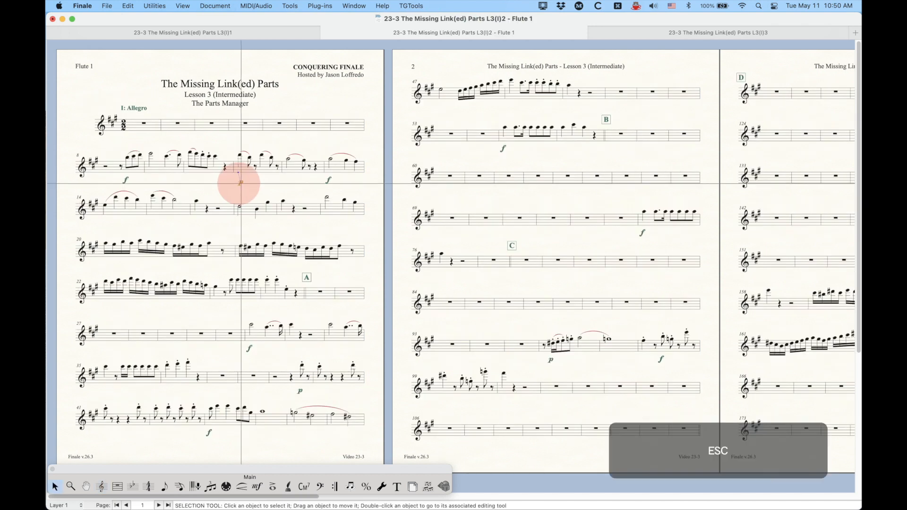
drag(238, 183, 242, 186)
drag(325, 182, 325, 178)
click(137, 106)
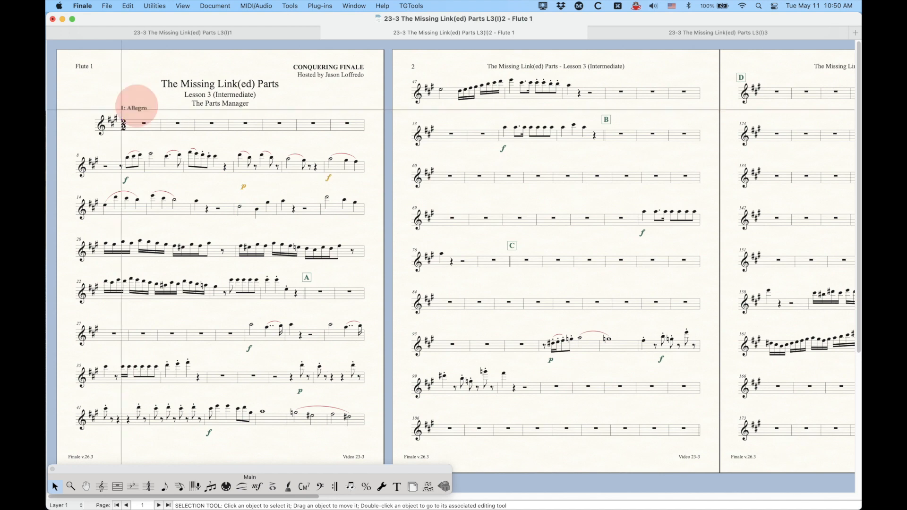
drag(137, 106, 129, 98)
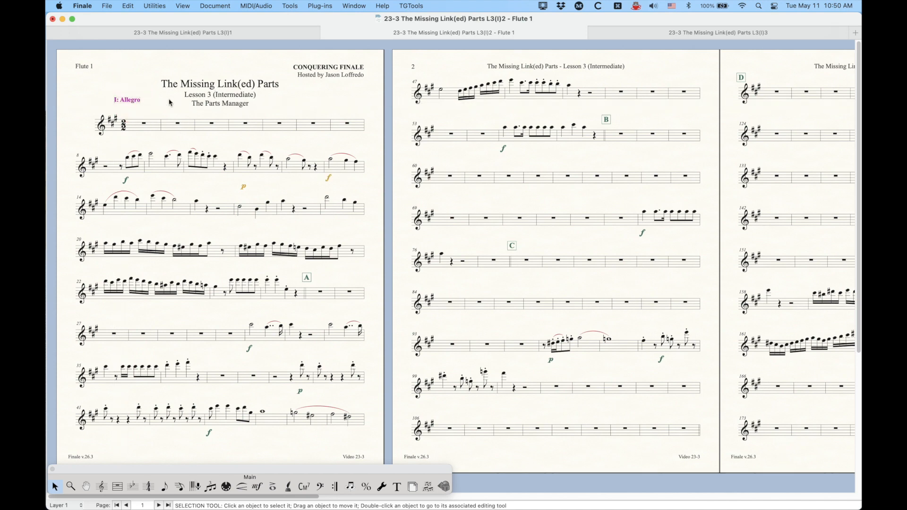
- With the Page Layout tool, move the Flute 1 part's second system down to a distance of about 0.65 between systems
click(101, 485)
click(132, 139)
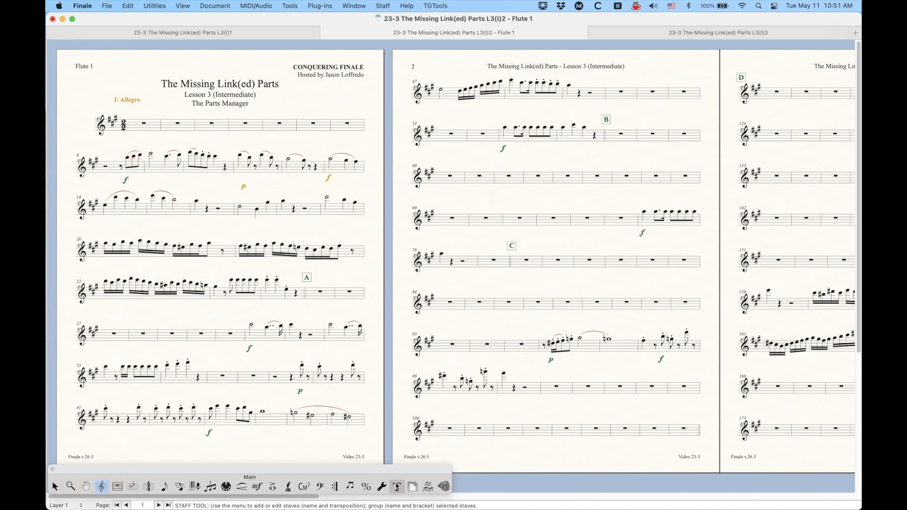
click(412, 486)
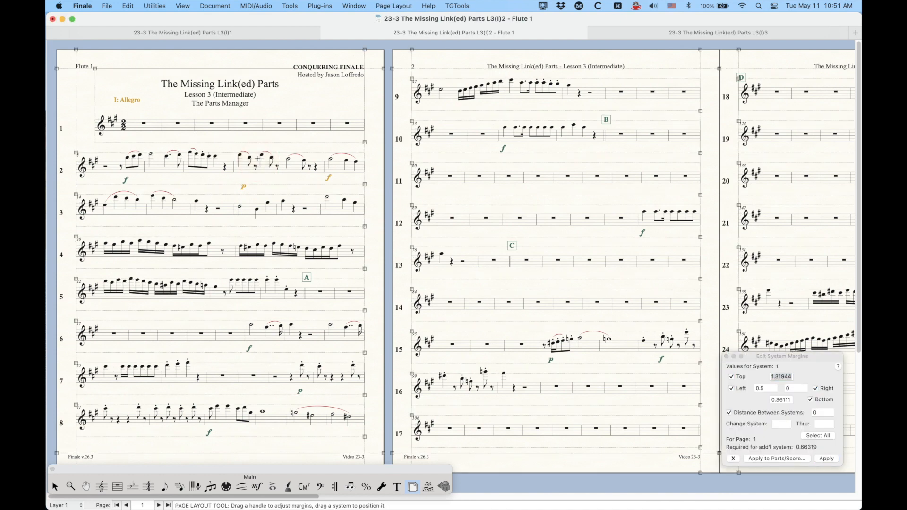
drag(257, 159, 240, 276)
click(55, 486)
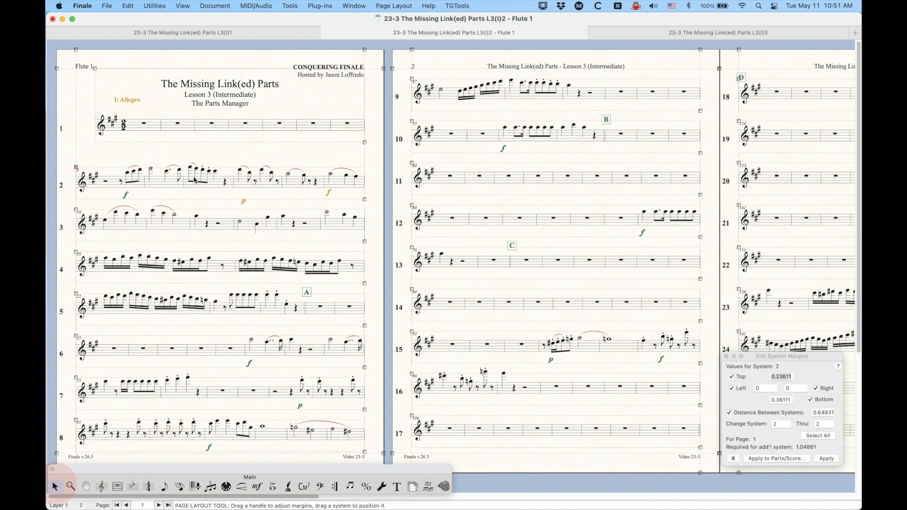
- Regenerate all linked parts from Manage Parts, agreeing to replace the existing ones, and accept the dialog
click(215, 6)
click(216, 47)
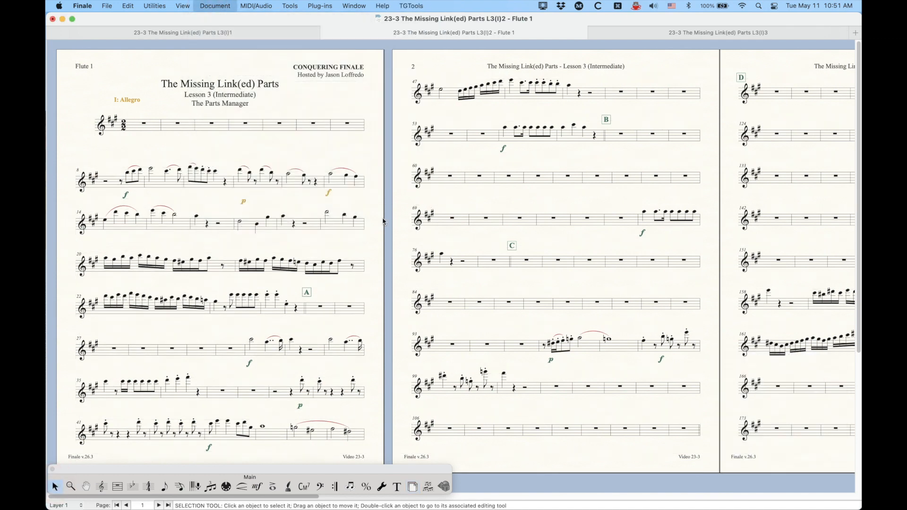
click(326, 225)
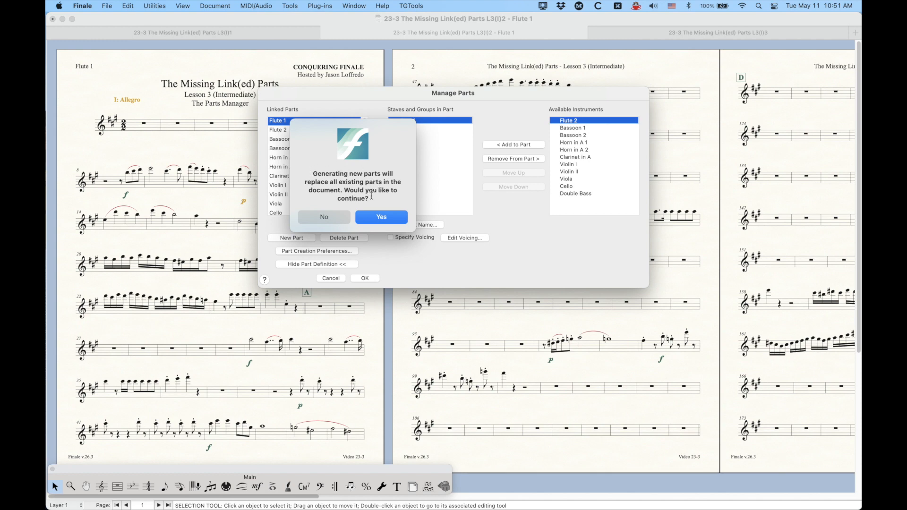
click(379, 217)
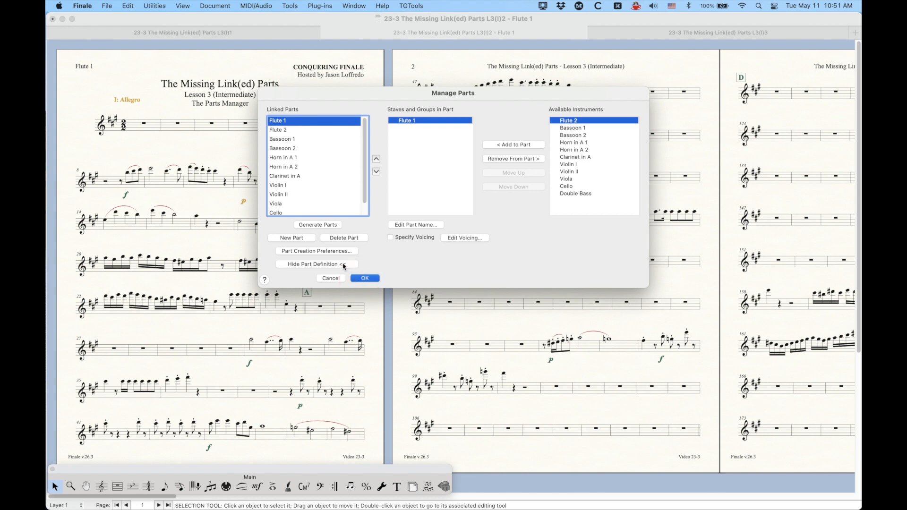
key(Return)
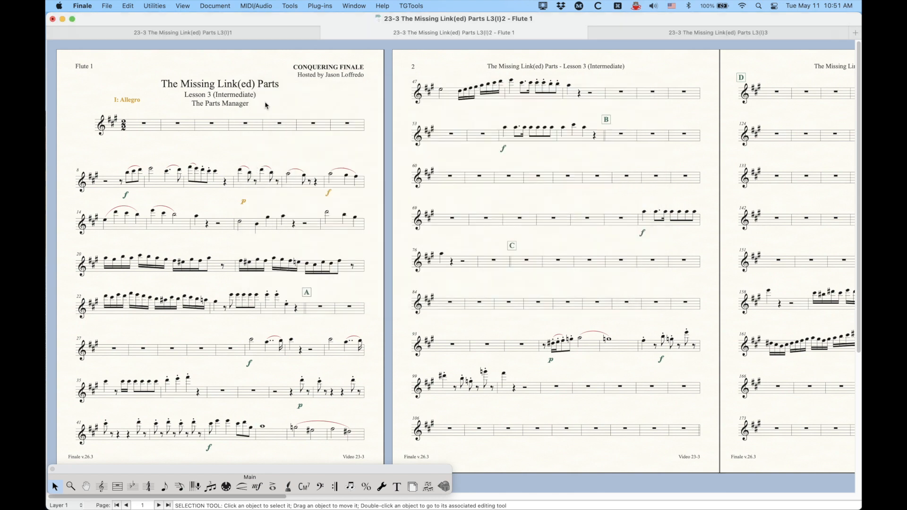
- Step away from the Flute 1 part and back to examine its regenerated layout, ending on the full score
key(alt+super+comma)
key(alt+super+period)
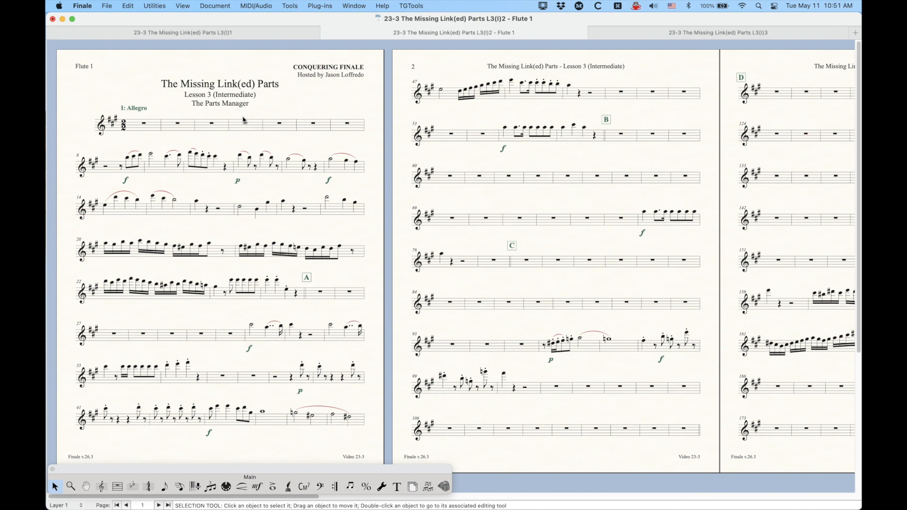
key(alt+super+comma)
- Review the Linked Parts list in Manage Parts for the second document and dismiss the dialog without changes
click(226, 5)
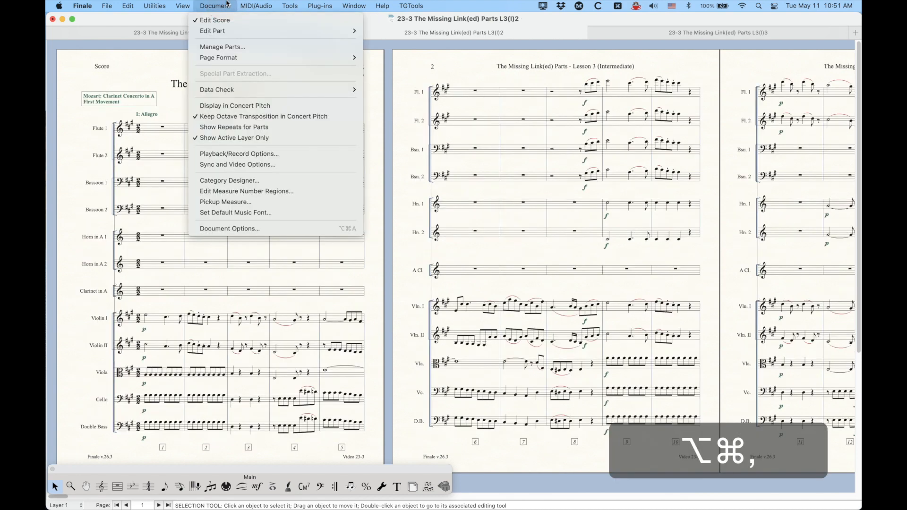
click(226, 46)
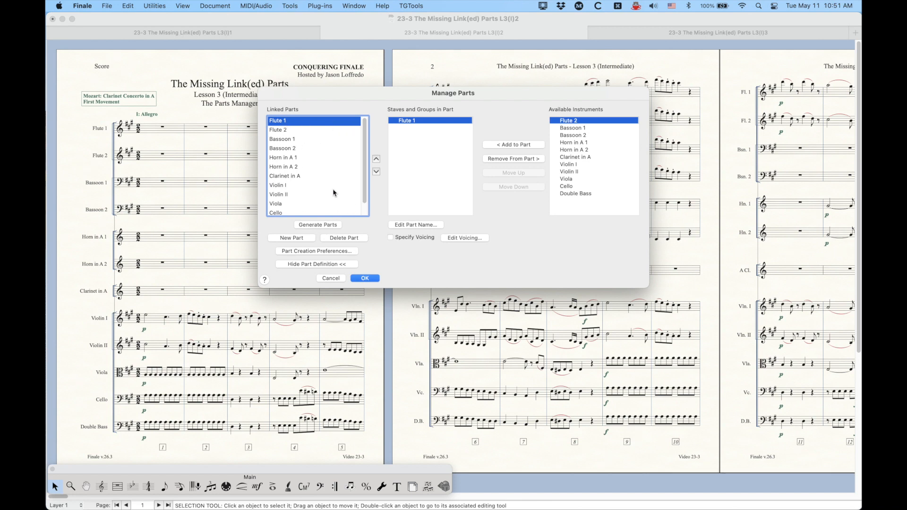
click(333, 279)
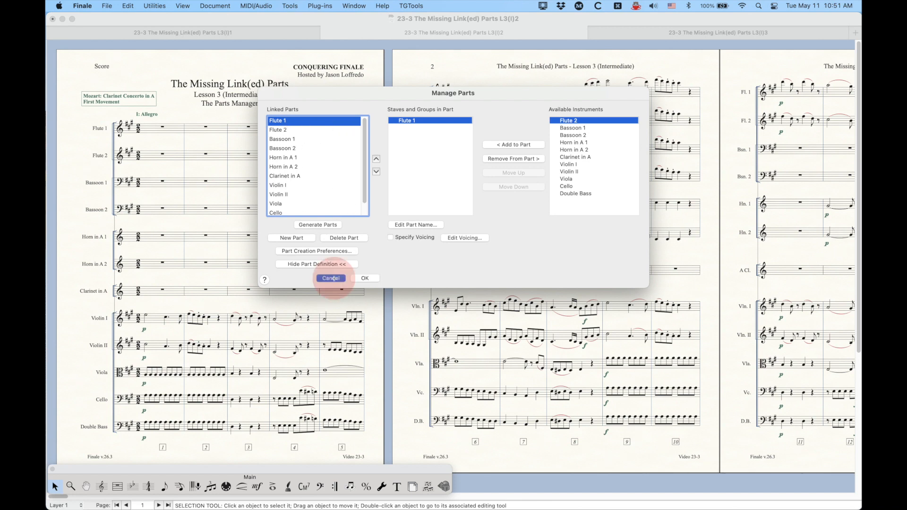
- In the first document, L3(I)1, add a new linked part directly below Clarinet in A in Manage Parts
click(257, 33)
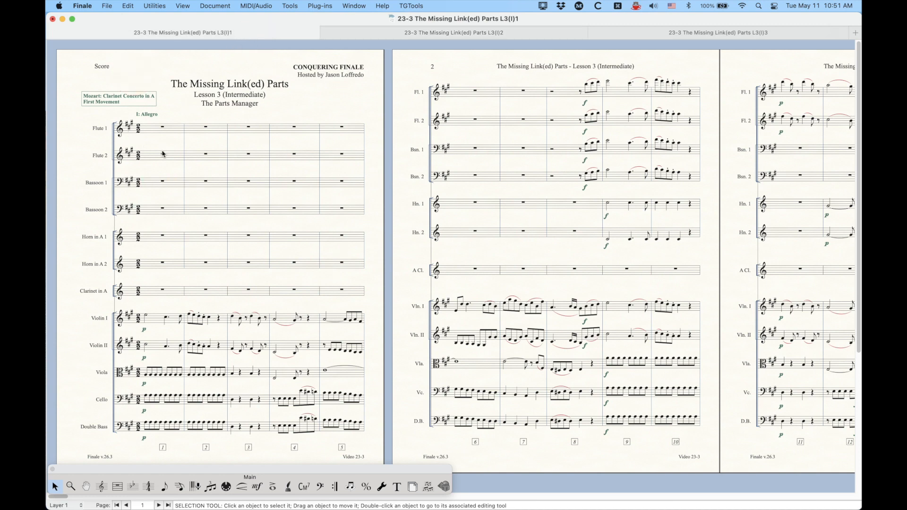
click(197, 5)
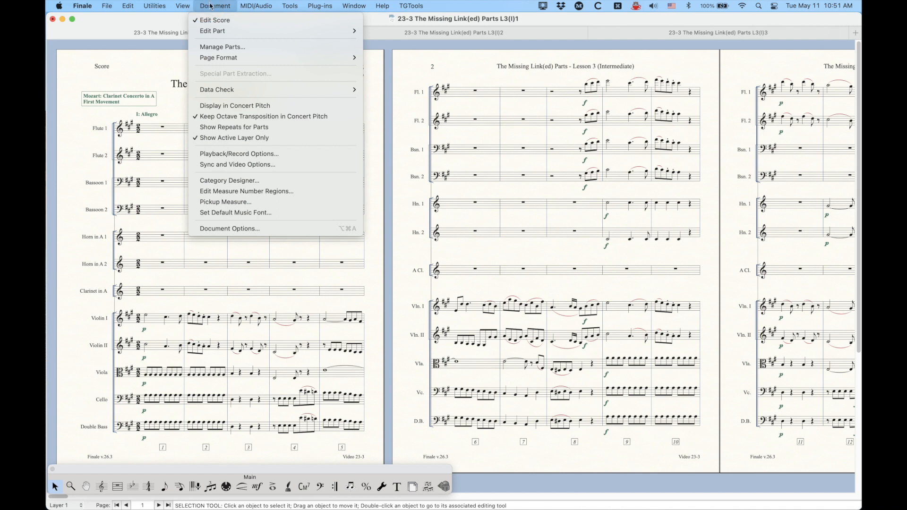
click(222, 47)
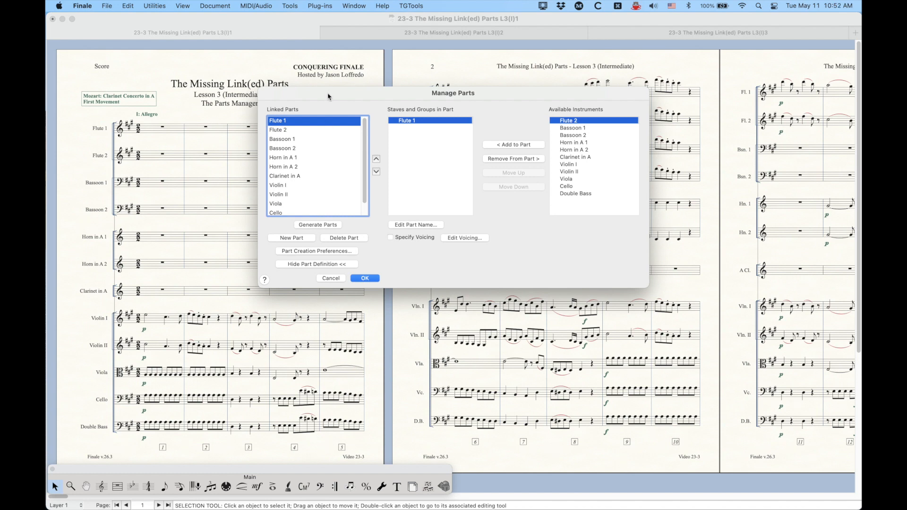
drag(326, 93, 313, 84)
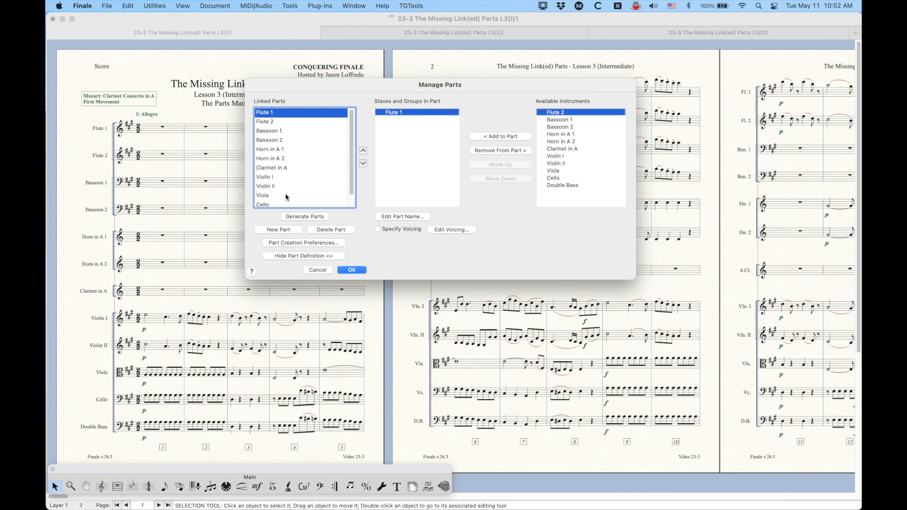
click(284, 169)
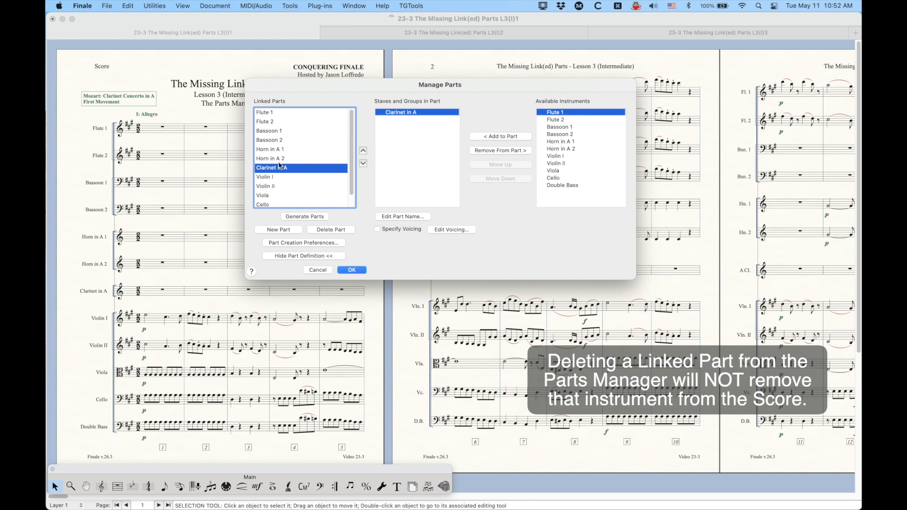
scroll(296, 187, down, 1)
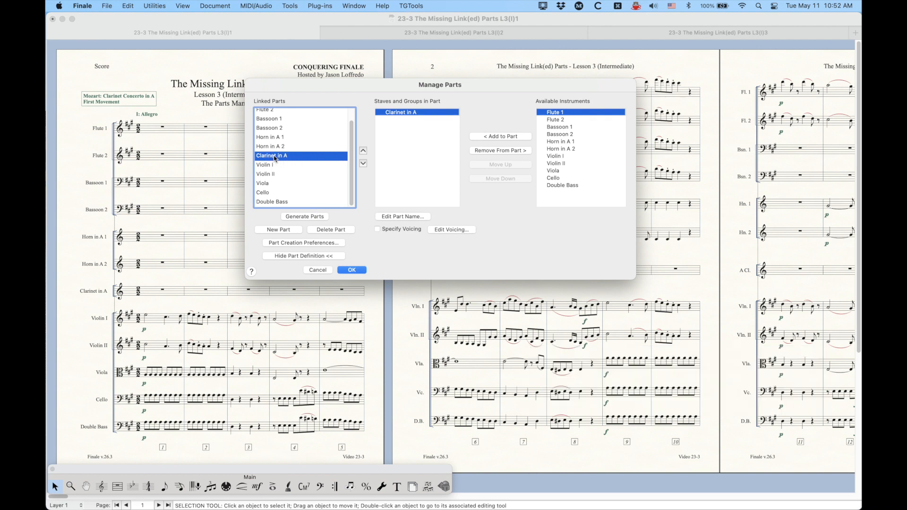
click(284, 229)
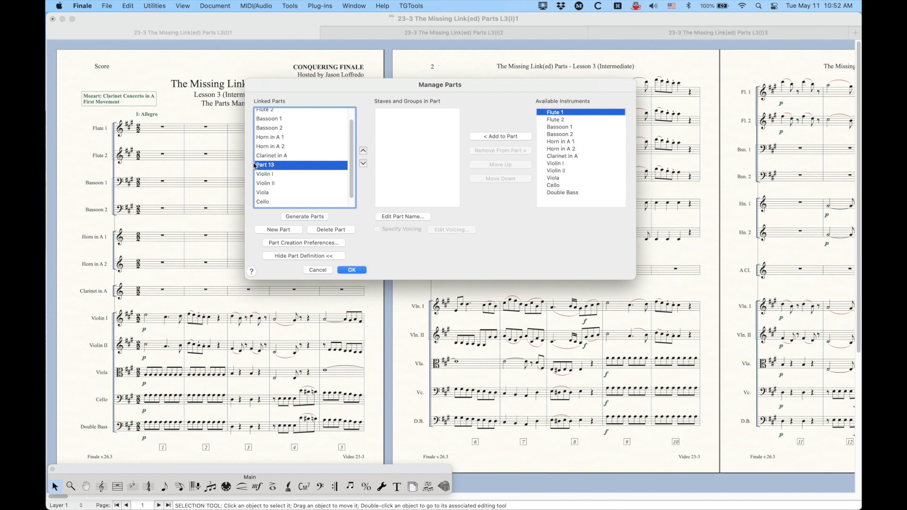
- Name the new linked part Violin I/II without assigning any staves to it, and accept Manage Parts
click(402, 216)
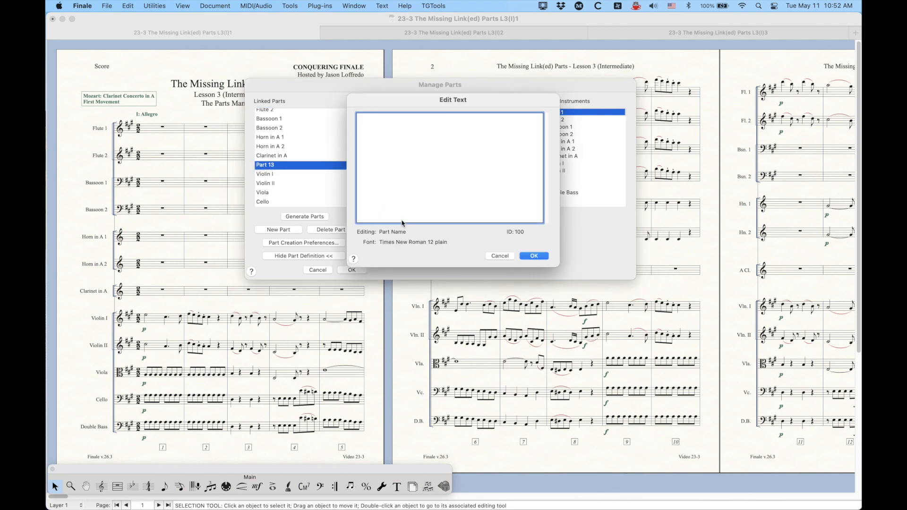
drag(419, 99, 425, 156)
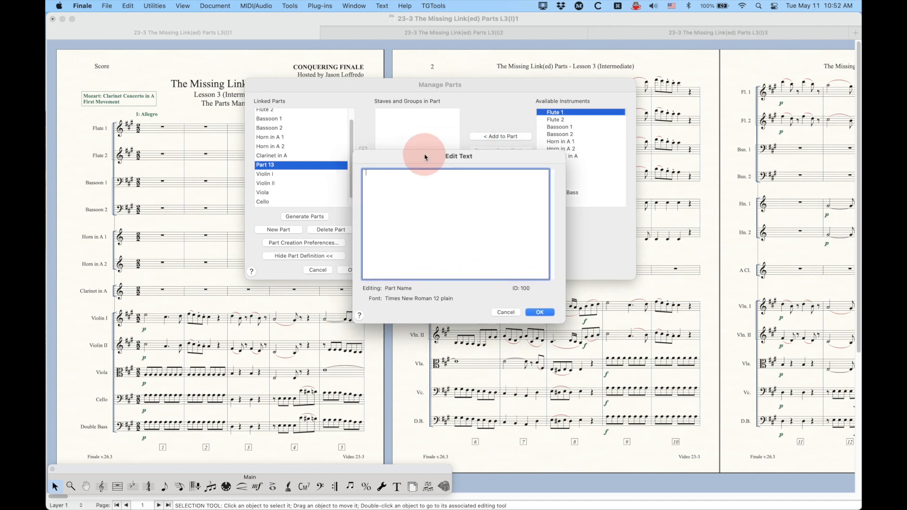
click(374, 182)
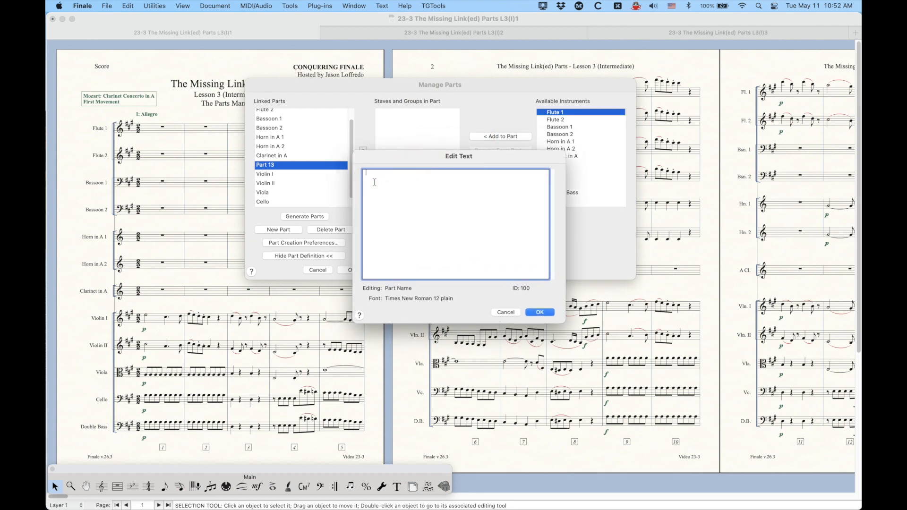
text(Viol)
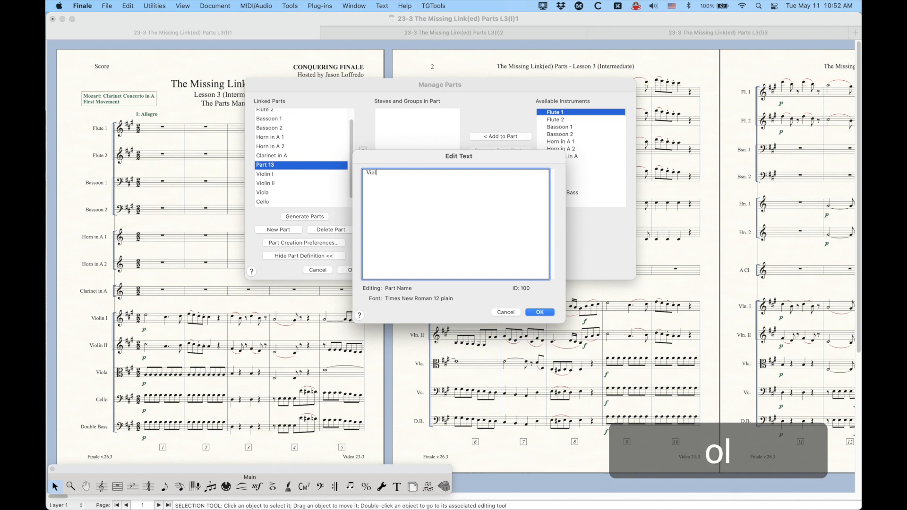
text(in I/II)
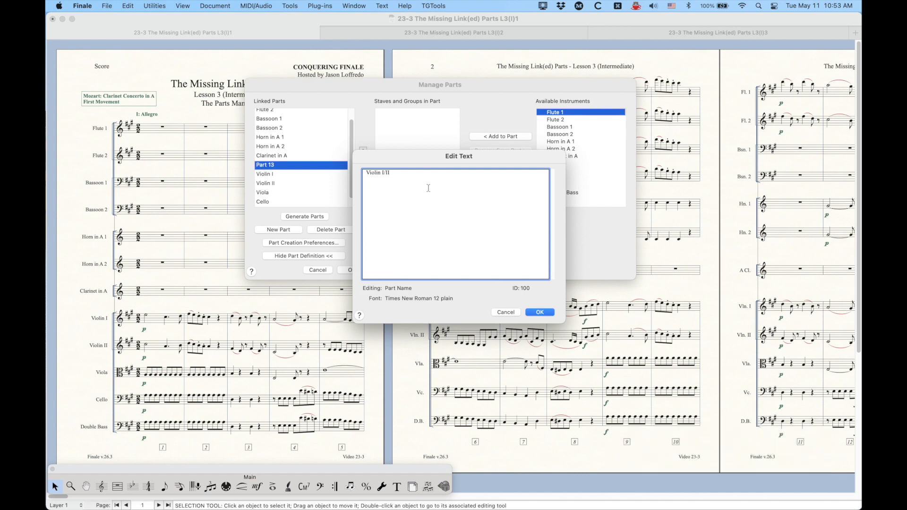
click(541, 313)
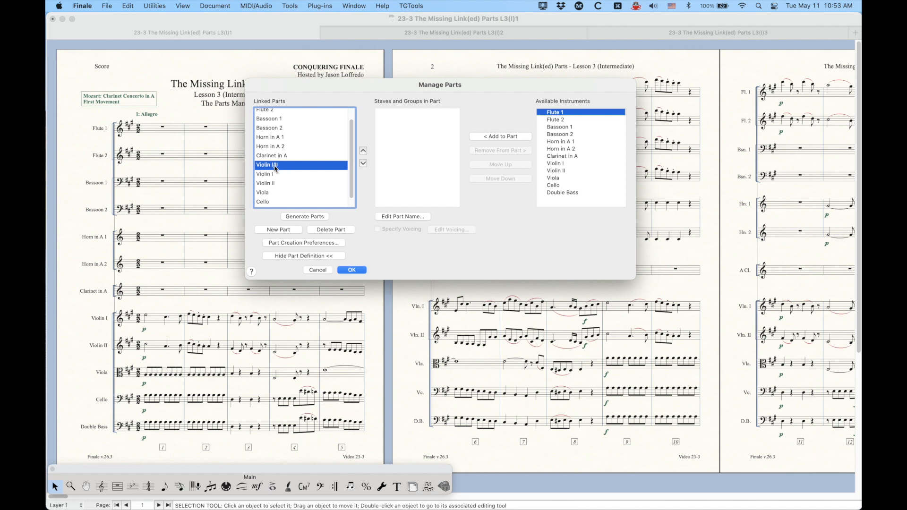
click(351, 269)
- Display the Violin I/II part to inspect its page, and return to the full score
click(214, 6)
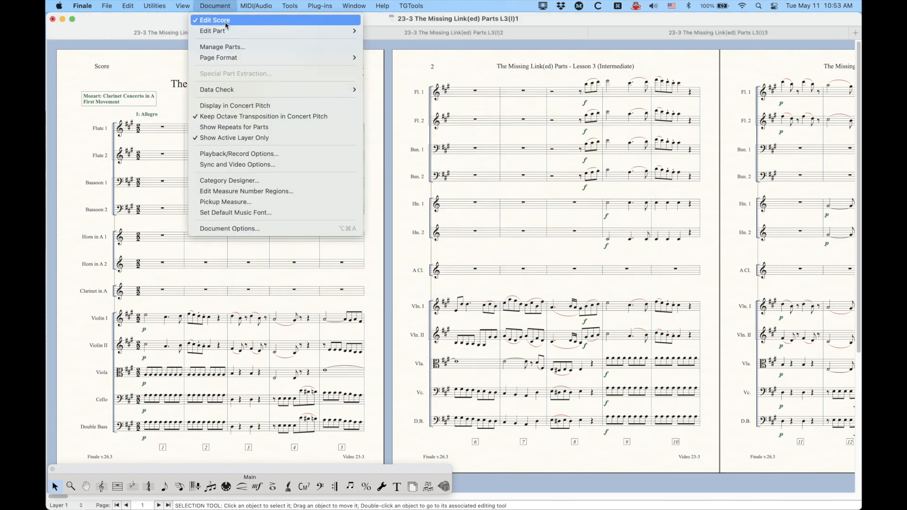
mouse_move(225, 32)
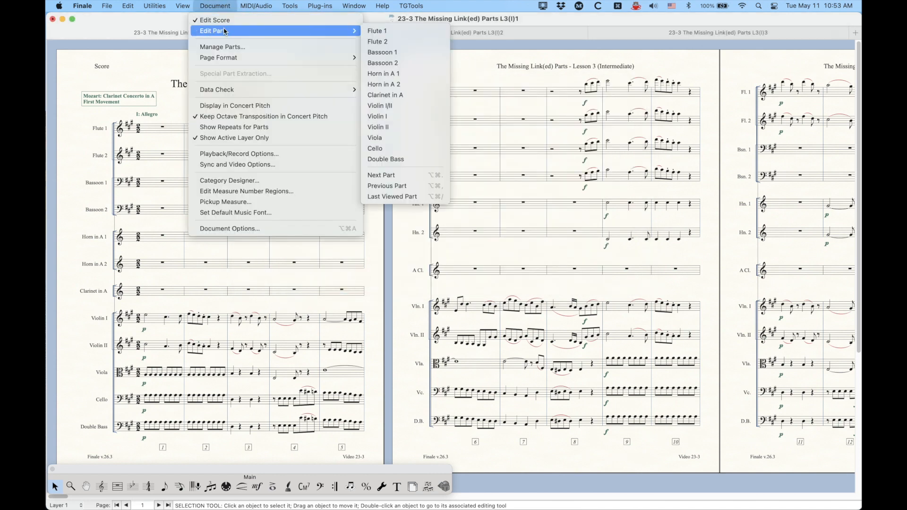
click(397, 107)
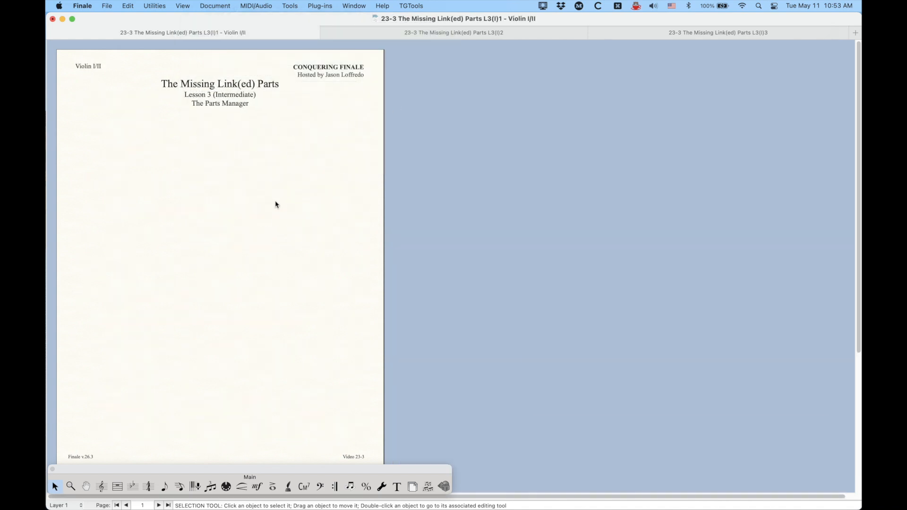
click(217, 6)
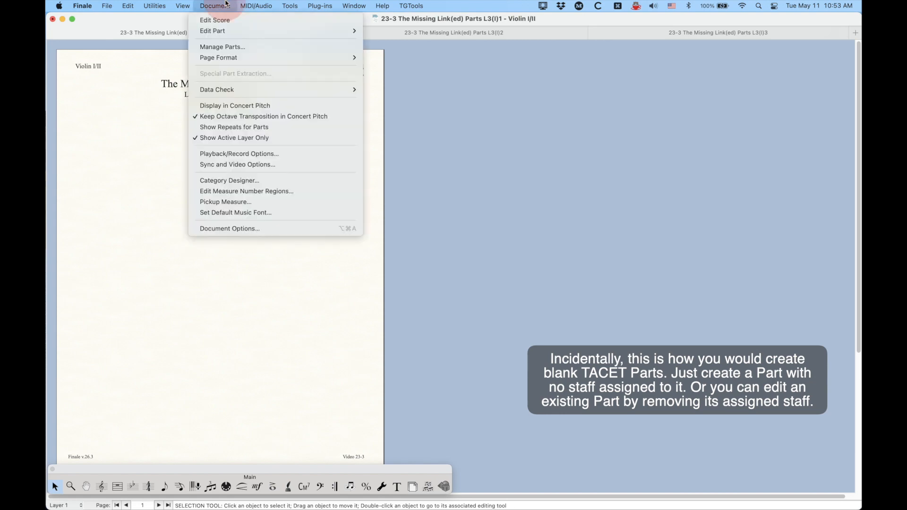
click(220, 20)
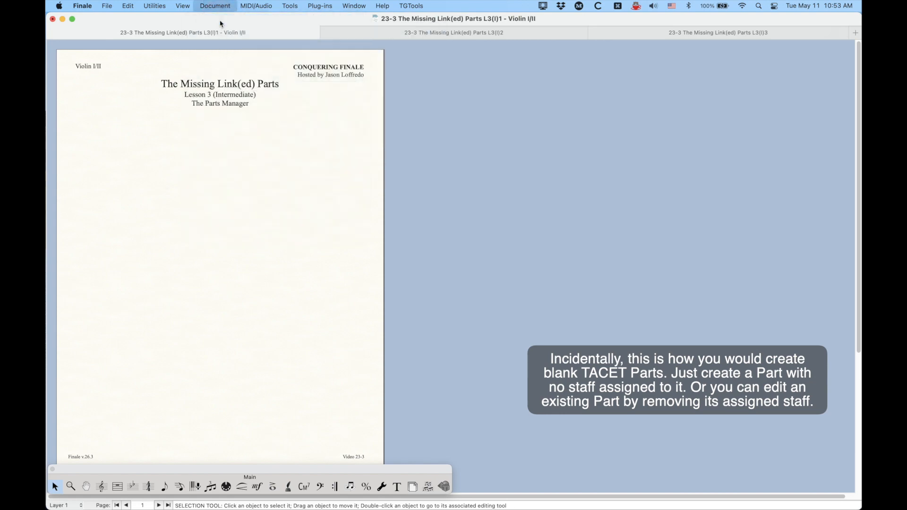
- In Manage Parts, rename the Flute 1 linked part to Green Flute and accept the changes
click(215, 6)
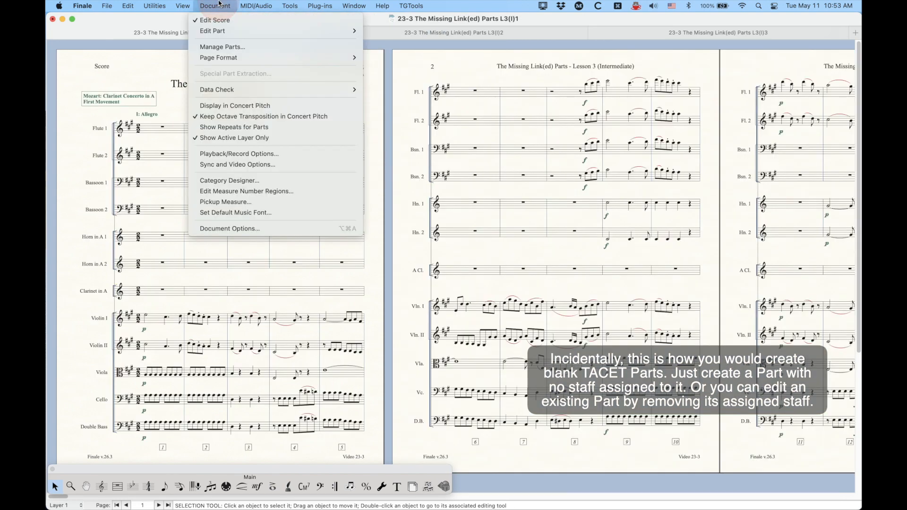
click(221, 47)
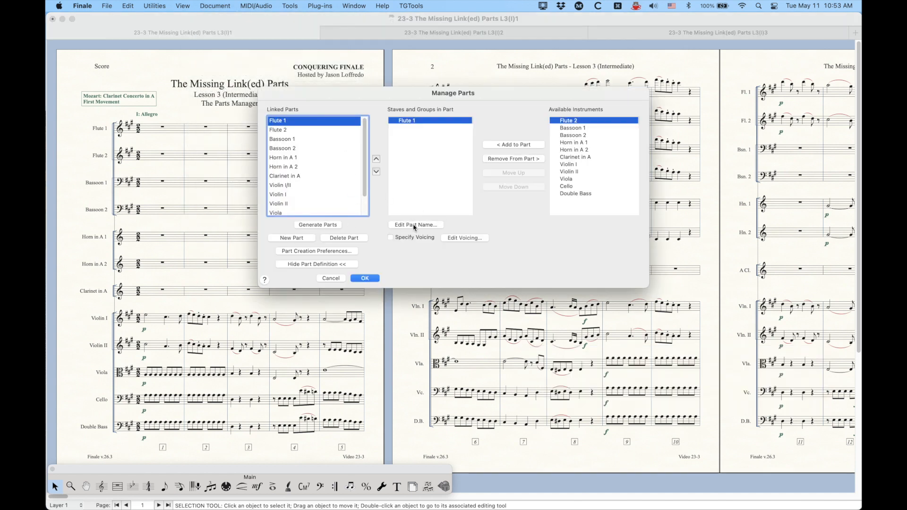
click(435, 226)
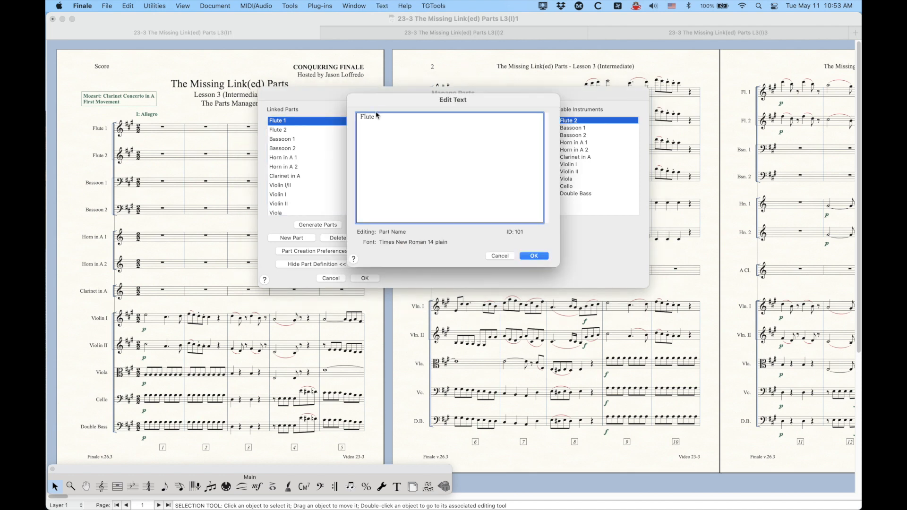
click(362, 117)
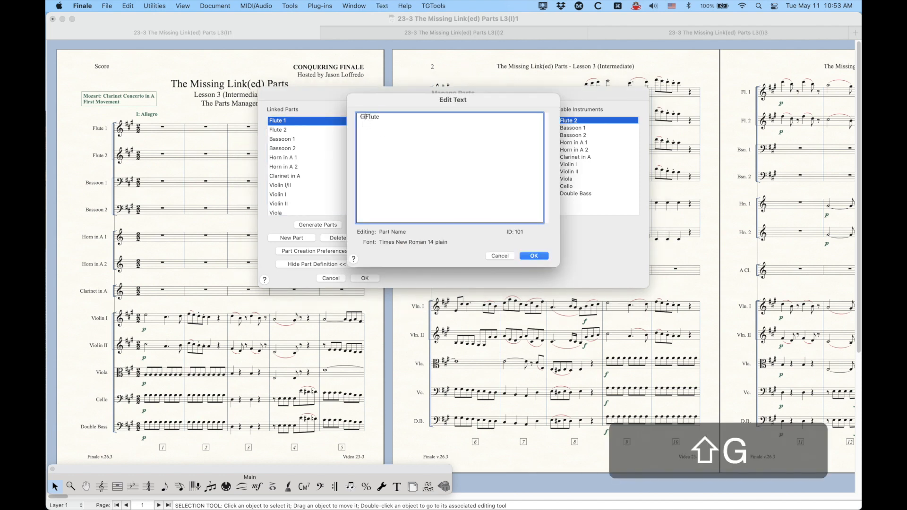
text(Green)
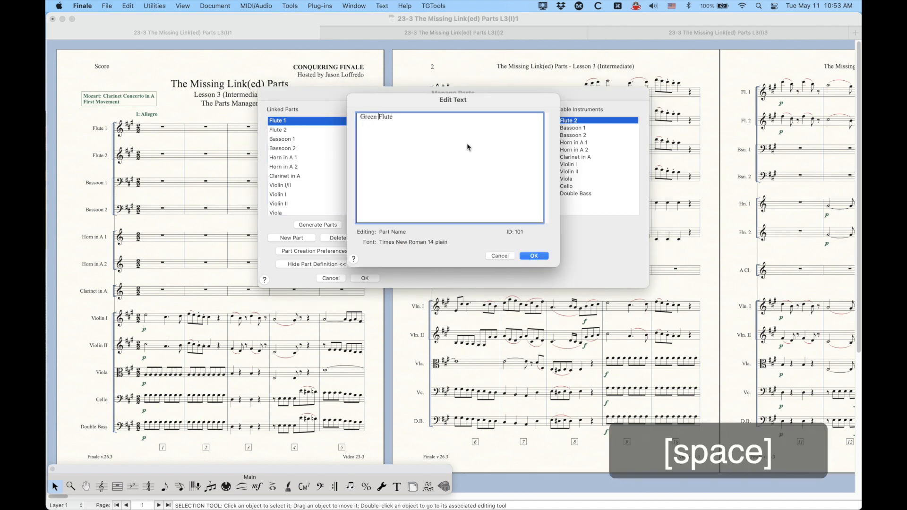
click(523, 255)
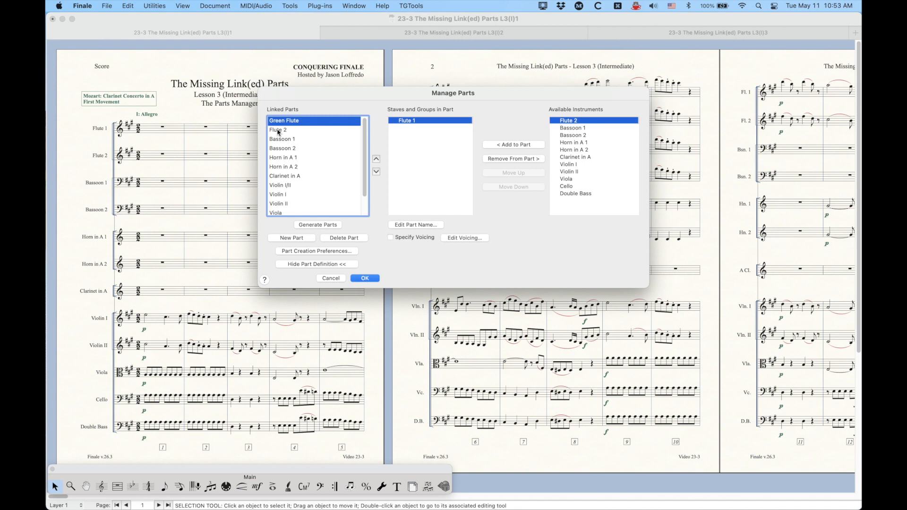
click(365, 278)
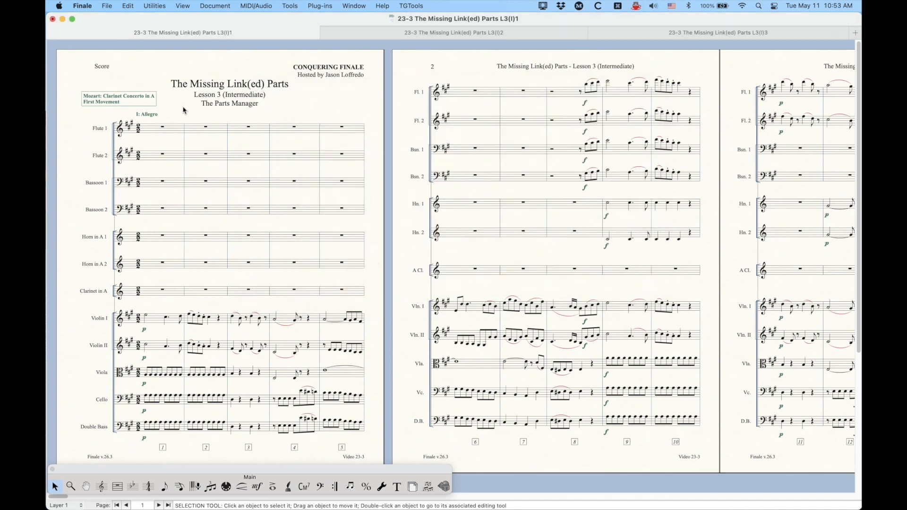
- In ScoreManager, set the full name of the second flute instrument to Red Flute, and close ScoreManager
key(super+k)
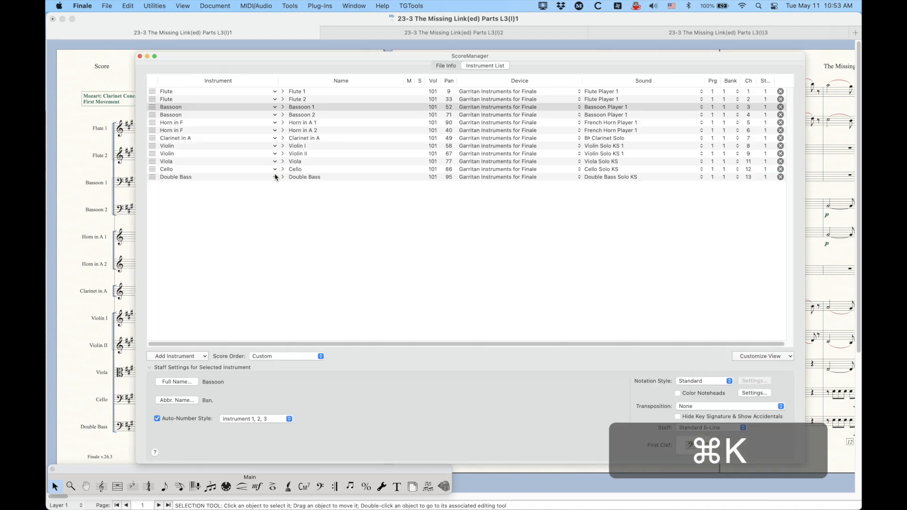
click(158, 100)
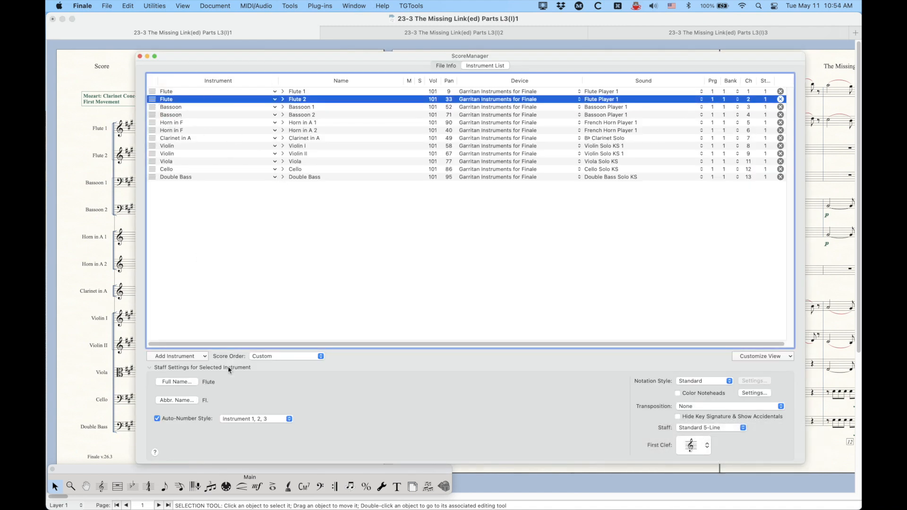
click(191, 383)
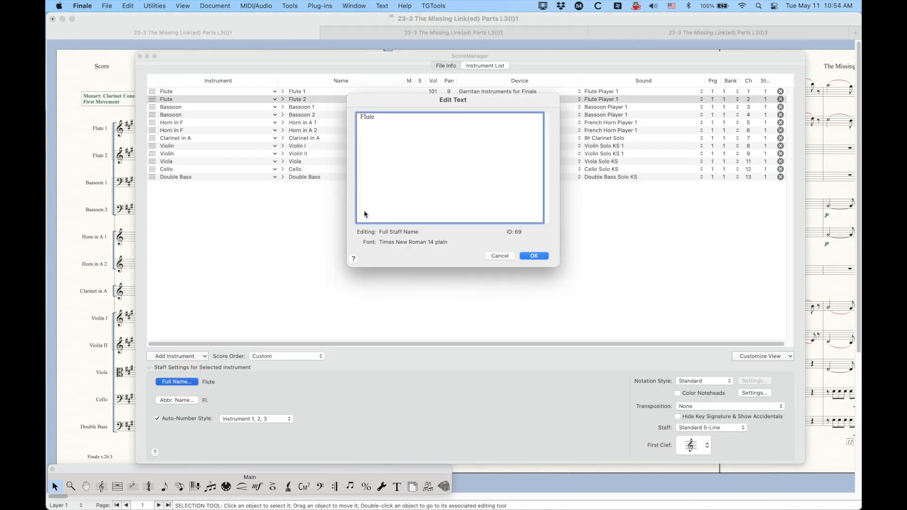
click(382, 131)
text(Red)
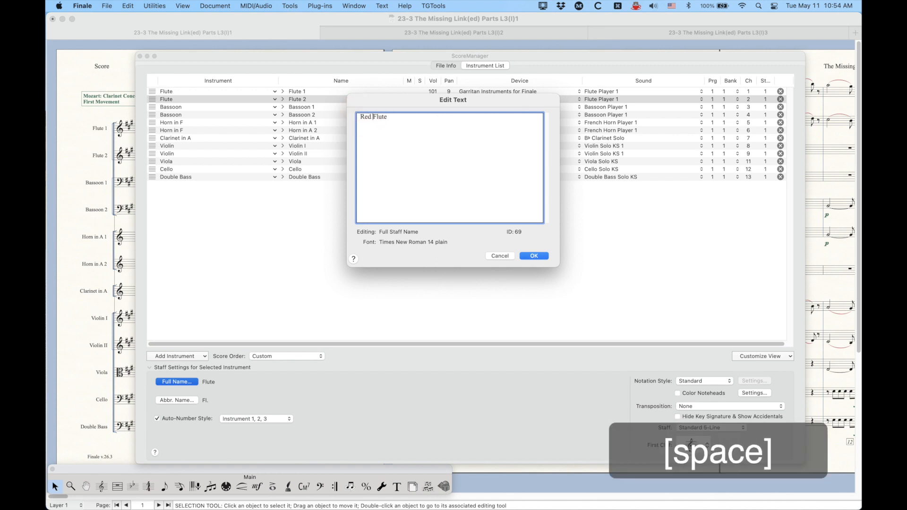
click(534, 256)
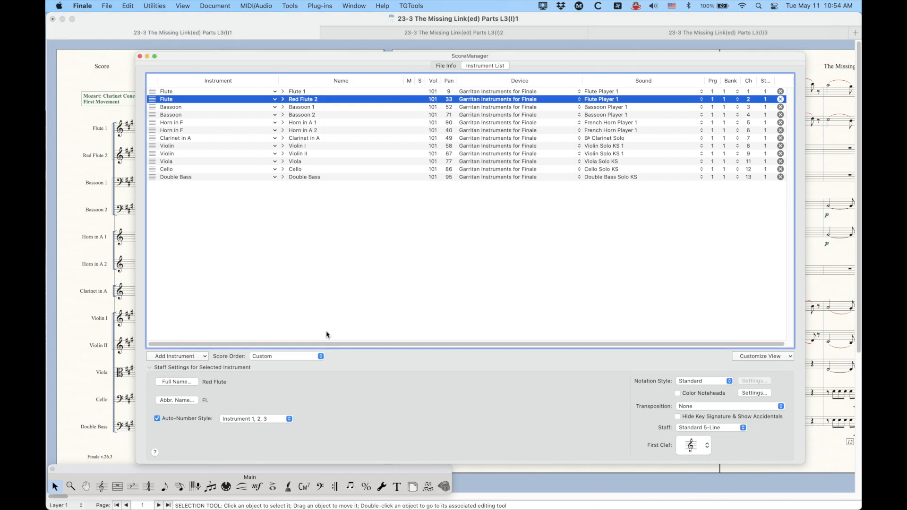
click(139, 56)
- Compare the Green Flute and Red Flute 2 linked parts with their assigned staves in Manage Parts, and leave without making changes
click(164, 156)
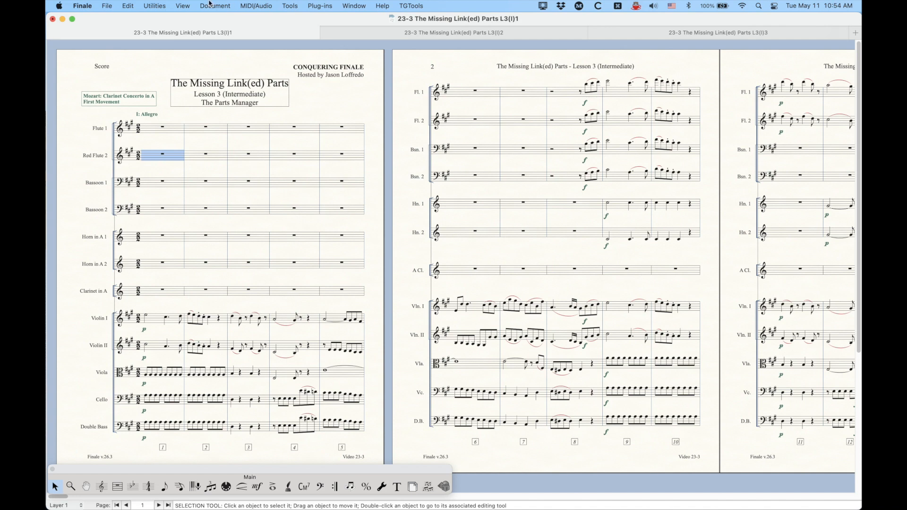
click(210, 5)
mouse_move(212, 31)
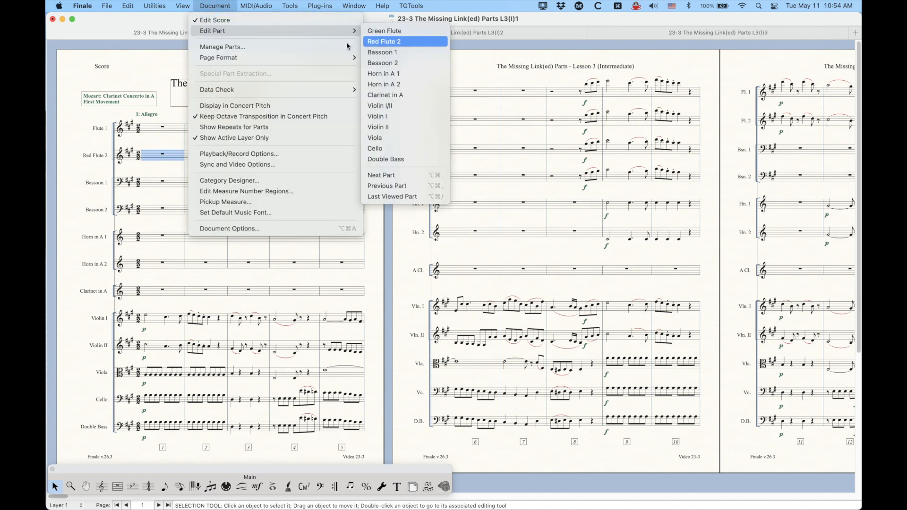
click(350, 117)
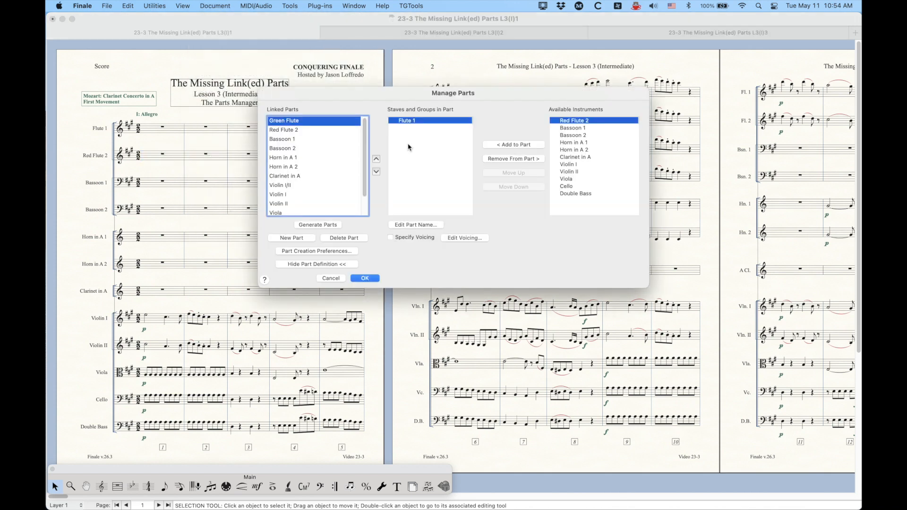
click(289, 131)
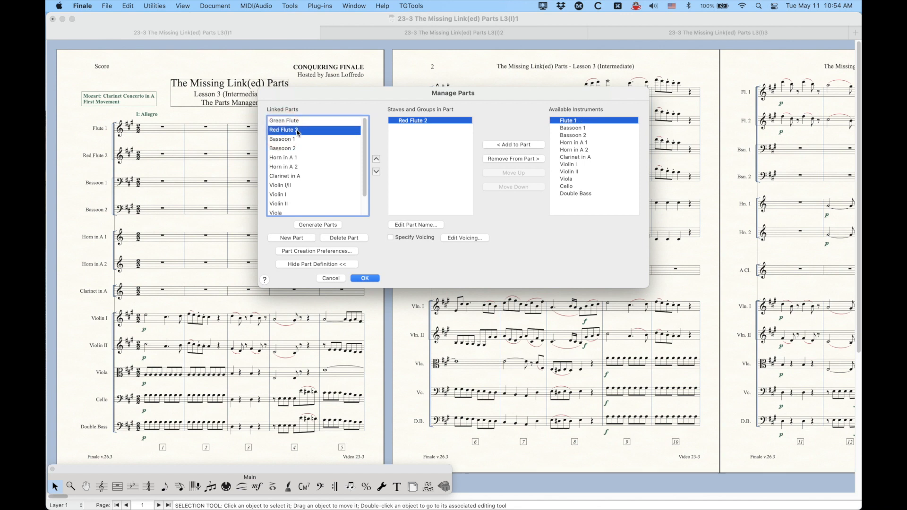
click(289, 121)
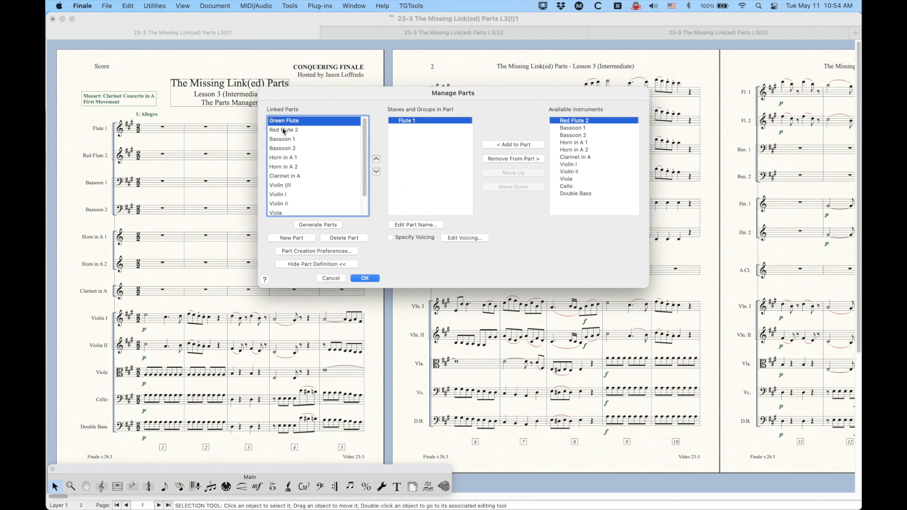
click(323, 278)
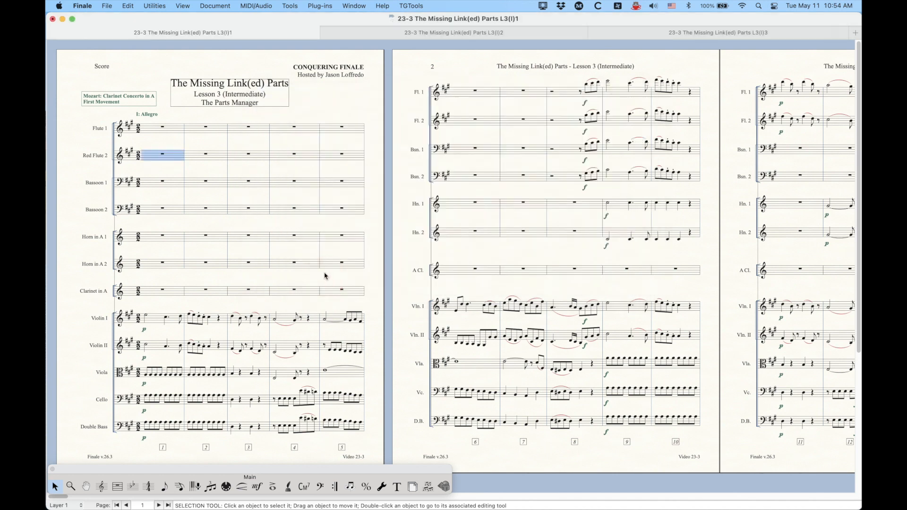
- In ScoreManager, set the Flute 1 instrument's full name to Blue Flute, and close ScoreManager
key(super+k)
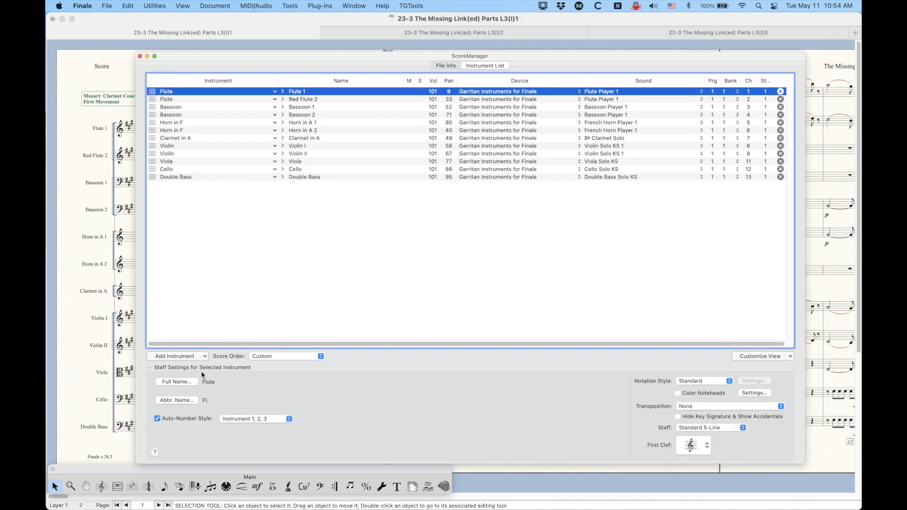
click(179, 382)
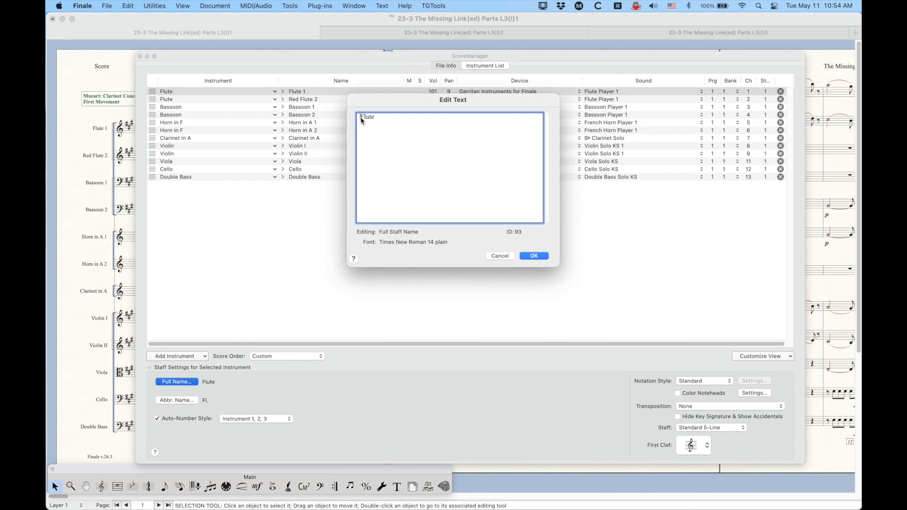
text(Blue)
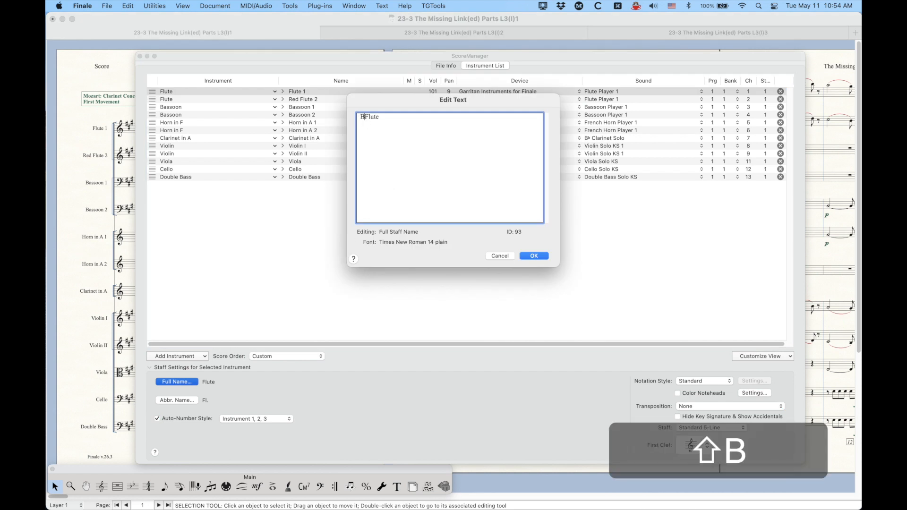
click(532, 255)
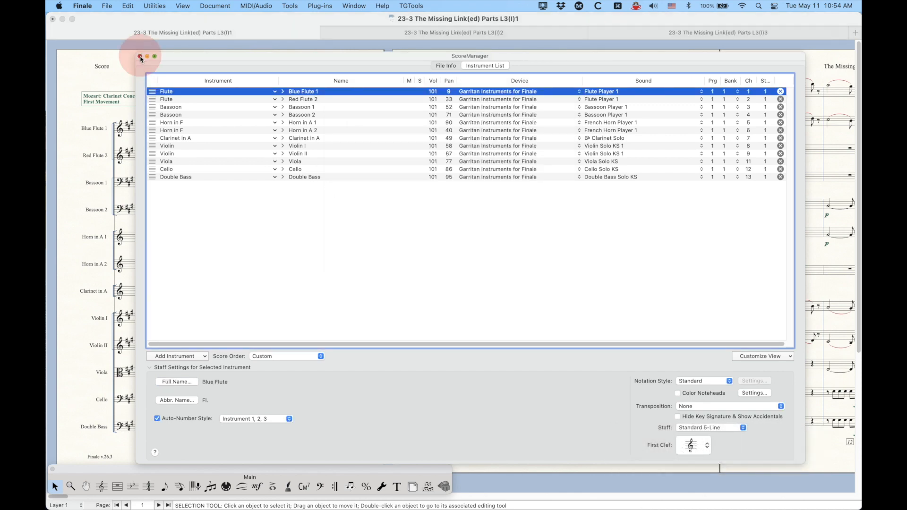
click(140, 56)
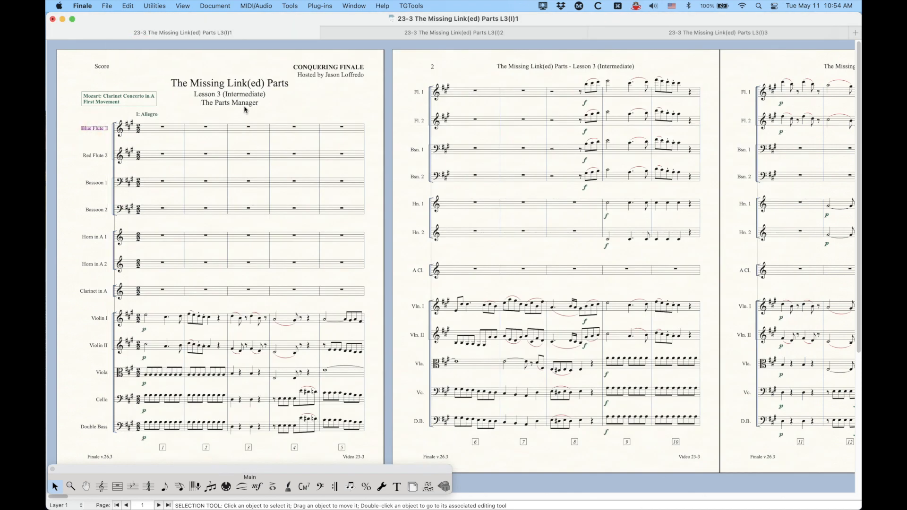
- In Manage Parts, add the Violin I and Violin II instruments to the empty Violin I/II linked part
click(215, 5)
mouse_move(284, 30)
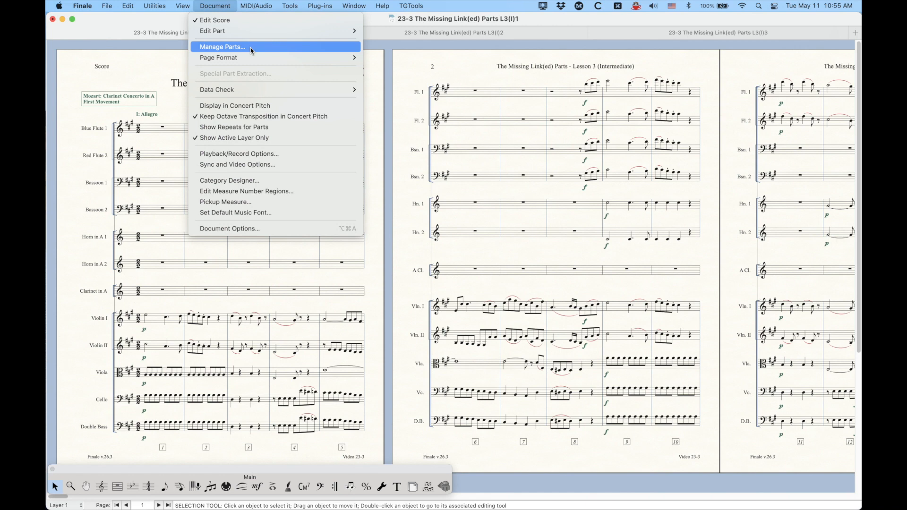
click(251, 48)
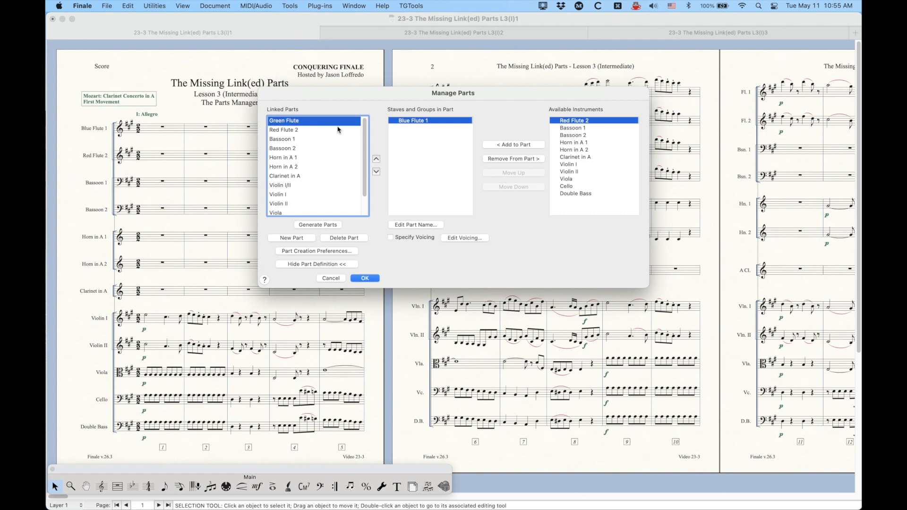
click(293, 185)
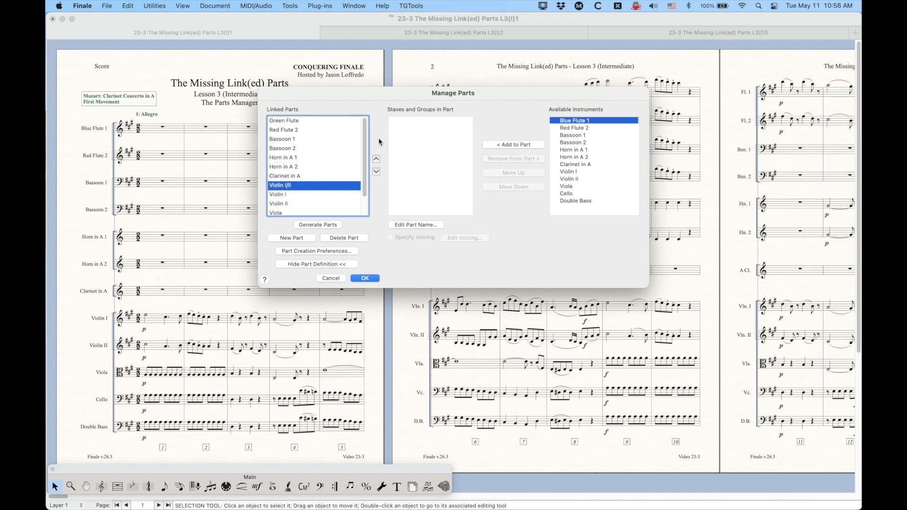
click(276, 188)
click(568, 175)
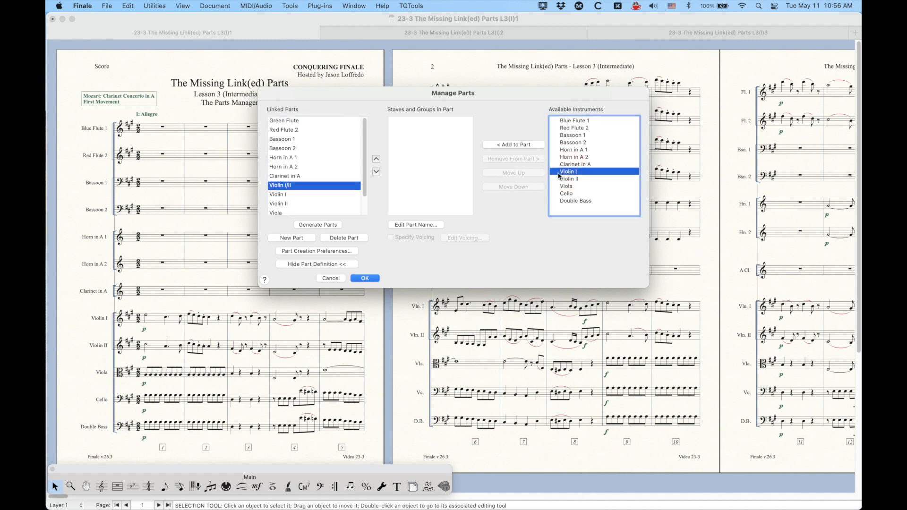
click(513, 145)
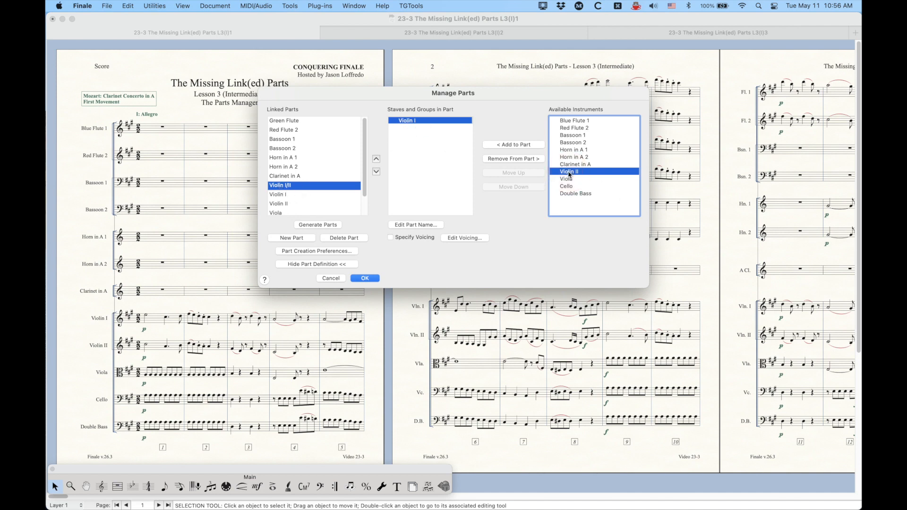
click(519, 144)
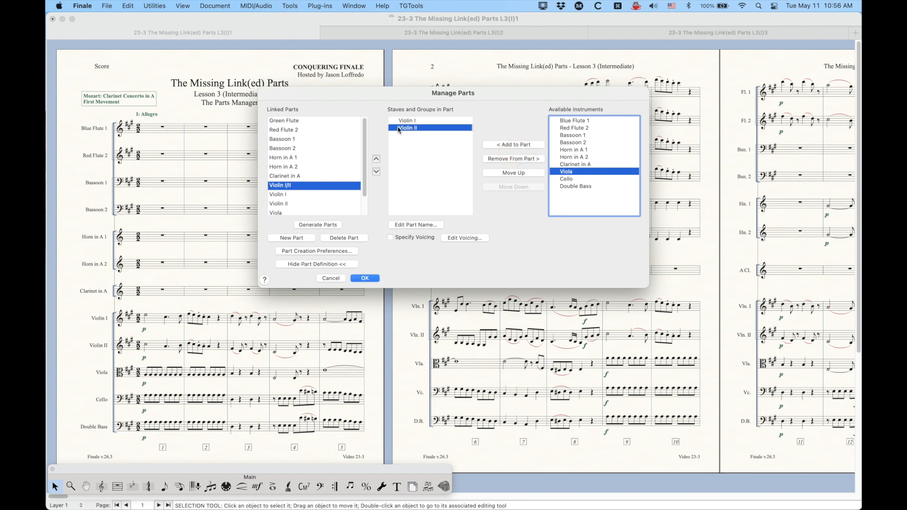
- Move Violin II above Violin I in the Violin I/II part's staff order, and return it below Violin I
click(420, 129)
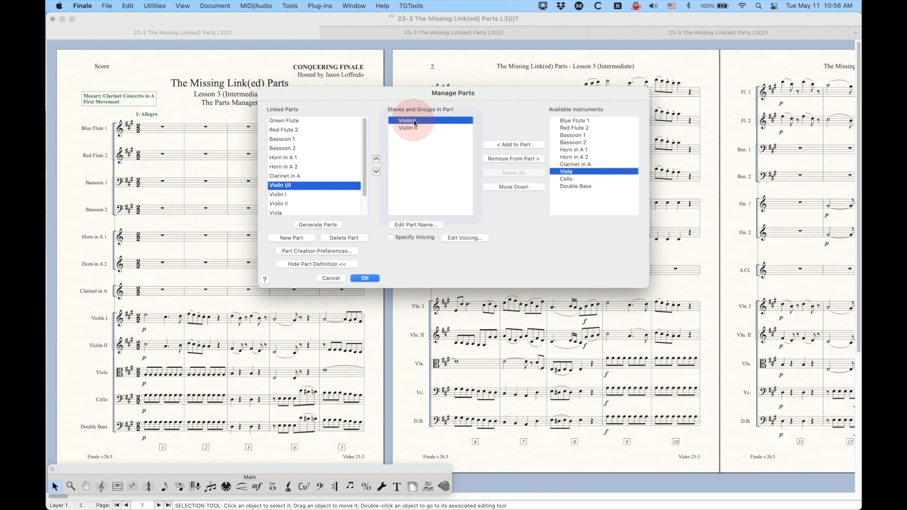
click(277, 187)
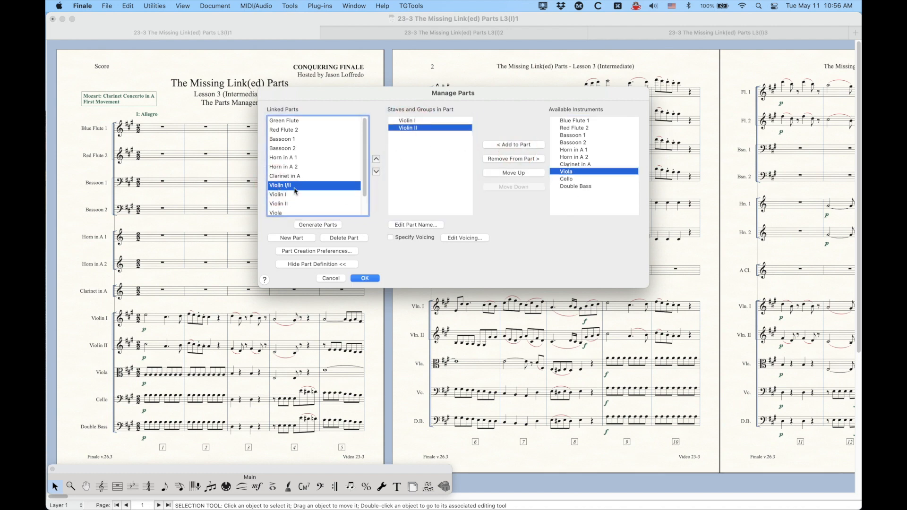
click(419, 128)
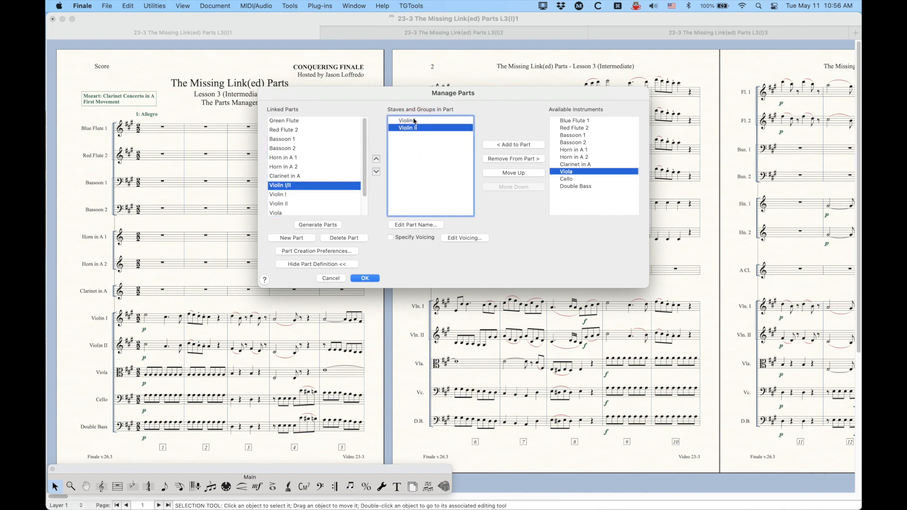
click(413, 121)
click(413, 129)
click(515, 173)
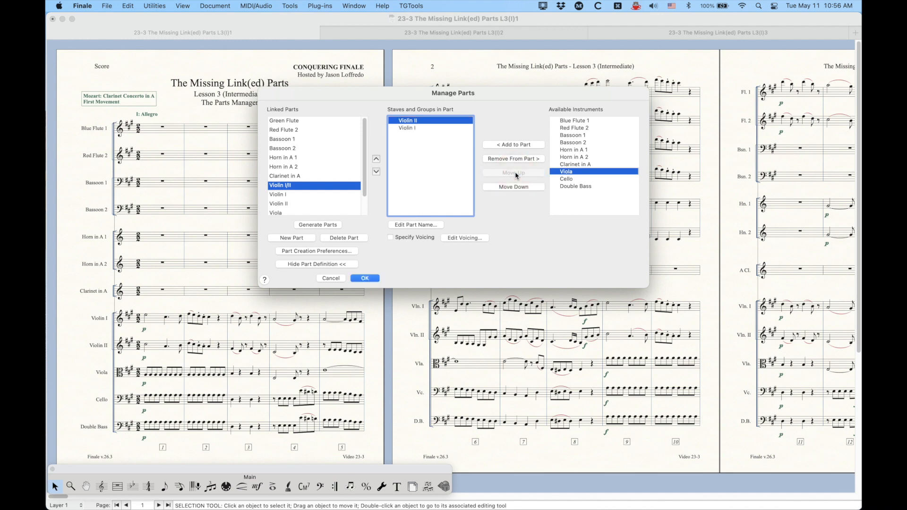
click(513, 187)
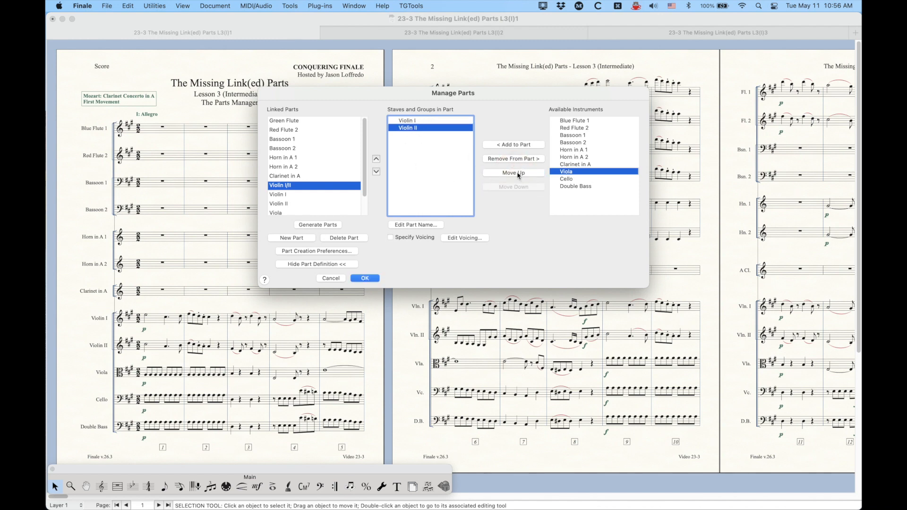
click(504, 173)
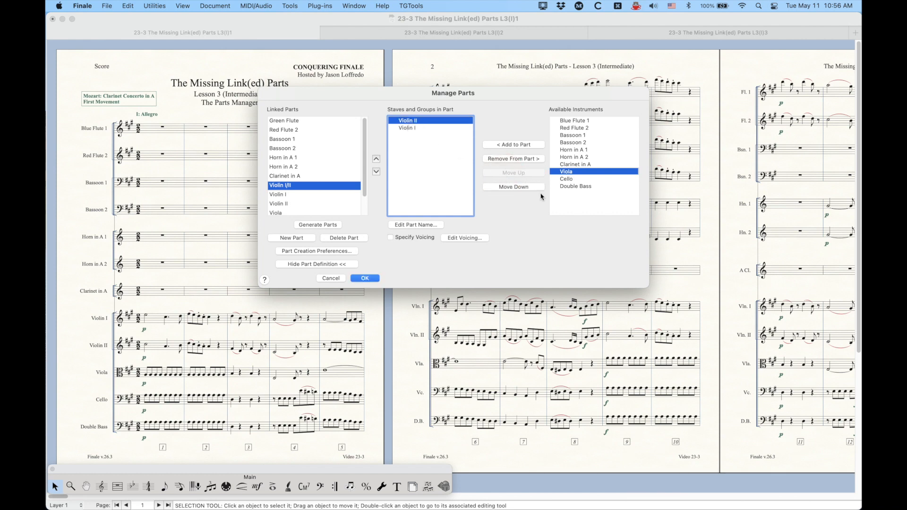
click(513, 188)
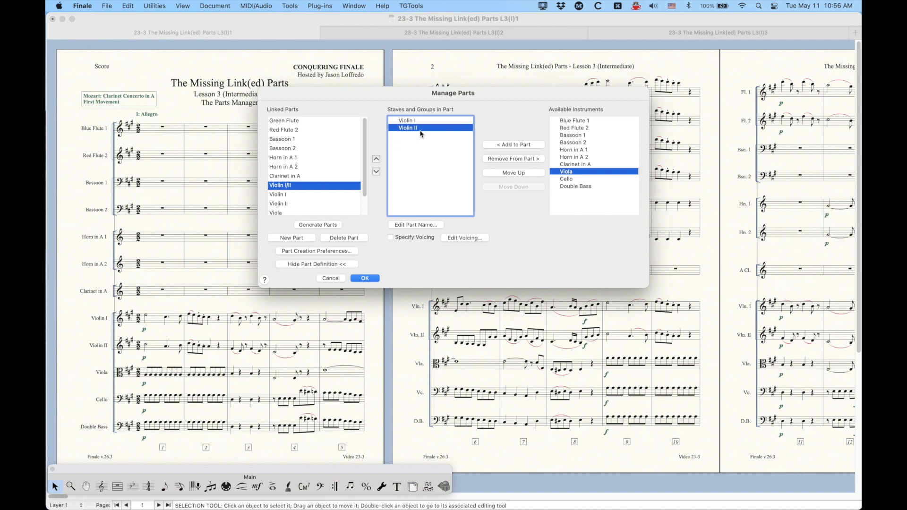
- Accept the Manage Parts changes and display the Violin I/II part
click(365, 279)
click(206, 4)
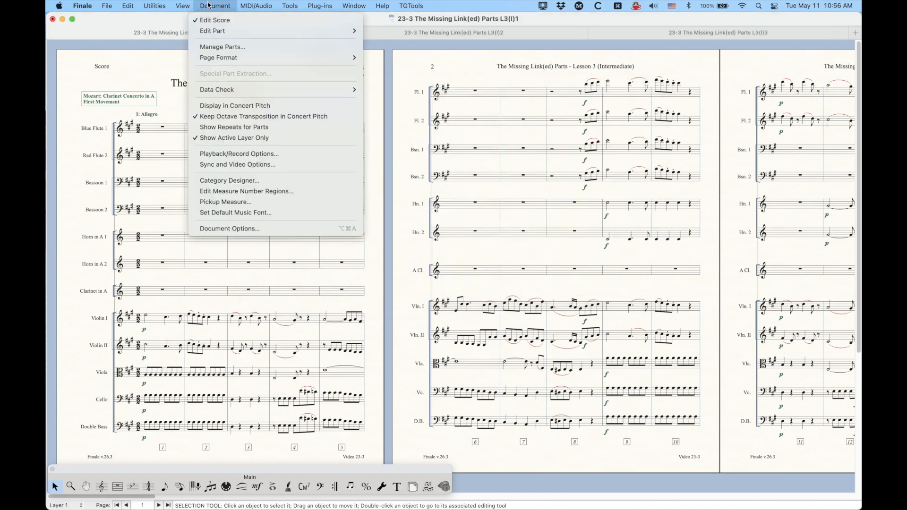
mouse_move(326, 31)
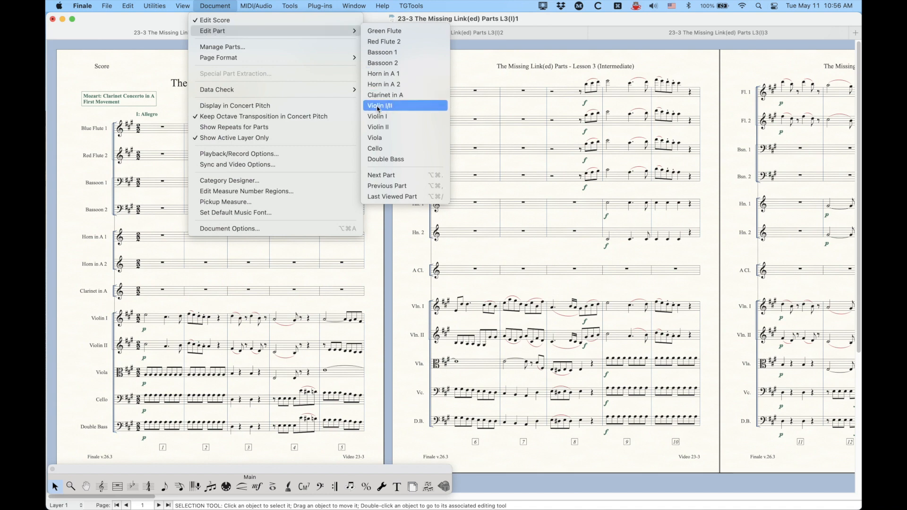
click(394, 107)
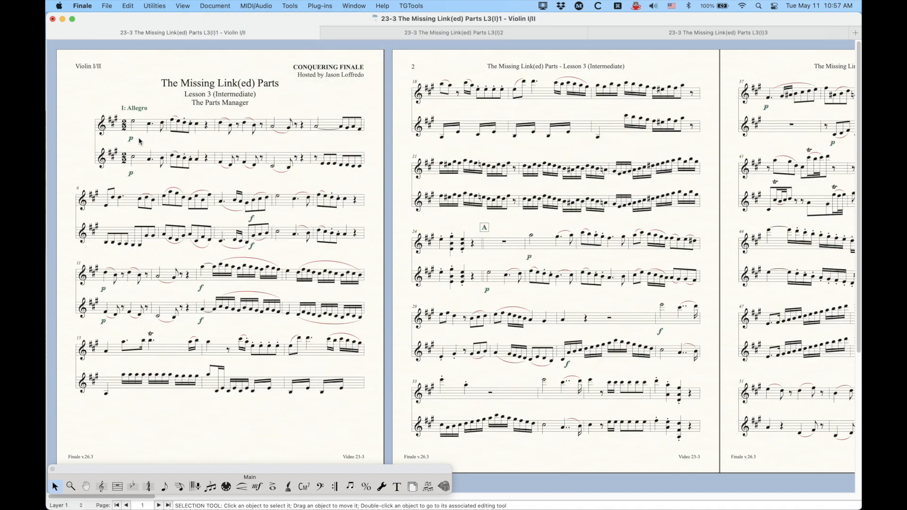
- Examine the opening measure of each staff in the Violin I/II part, and clear the selection
click(157, 105)
click(149, 125)
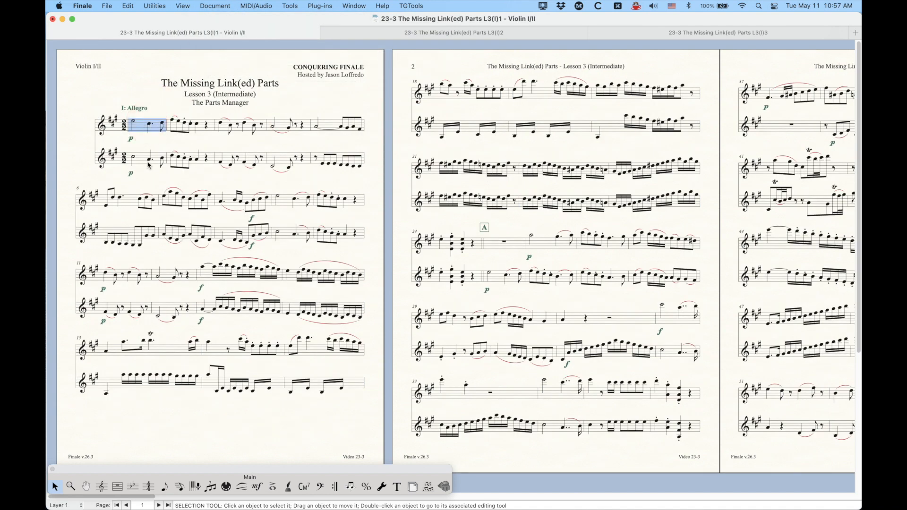
click(148, 162)
click(304, 102)
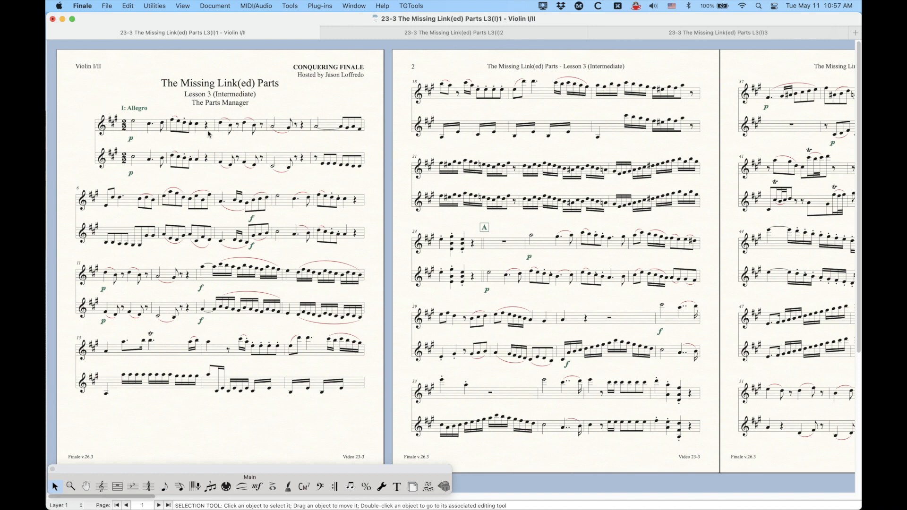
- Group the Violin I and Violin II staves across all measures, using the bracket style immediately after the curly brace
double_click(85, 129)
shift+click(97, 163)
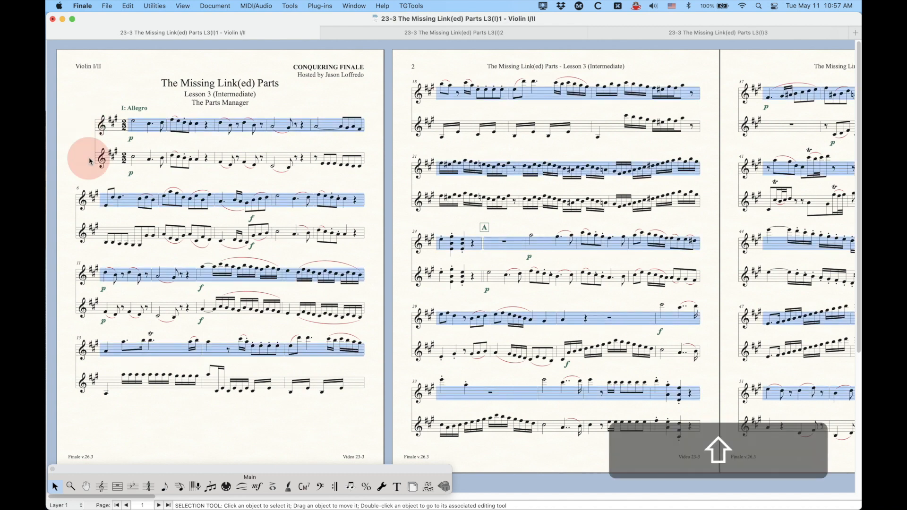
click(100, 487)
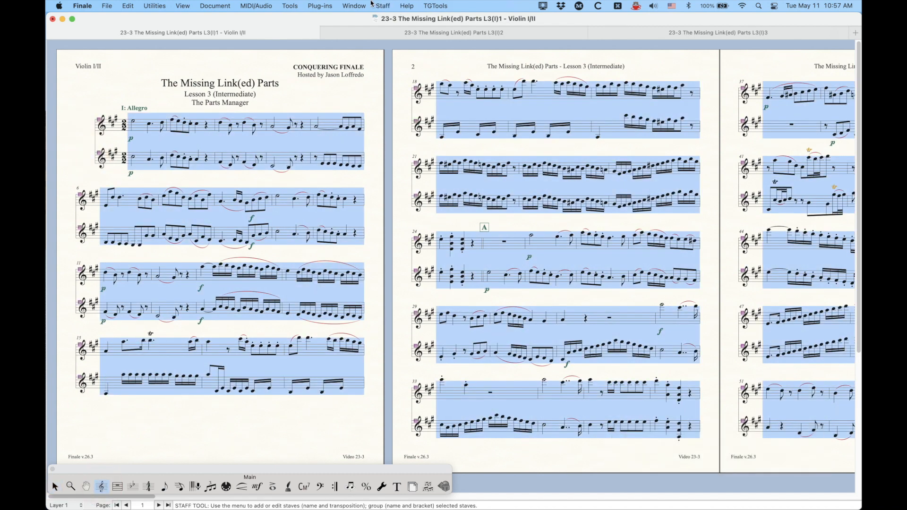
click(382, 6)
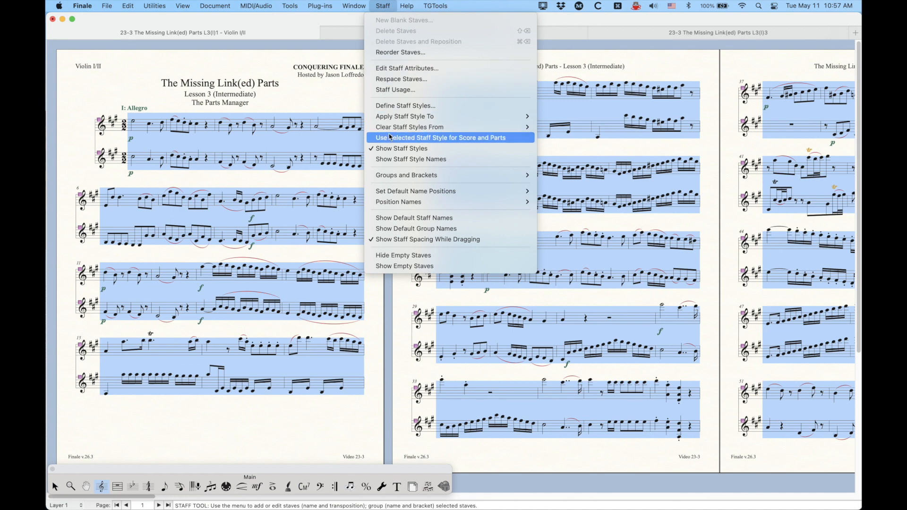
mouse_move(402, 176)
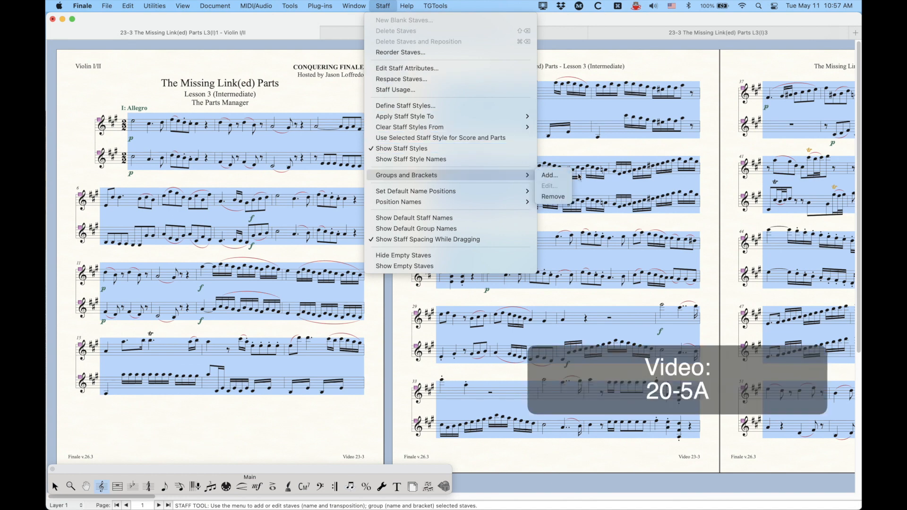
click(550, 175)
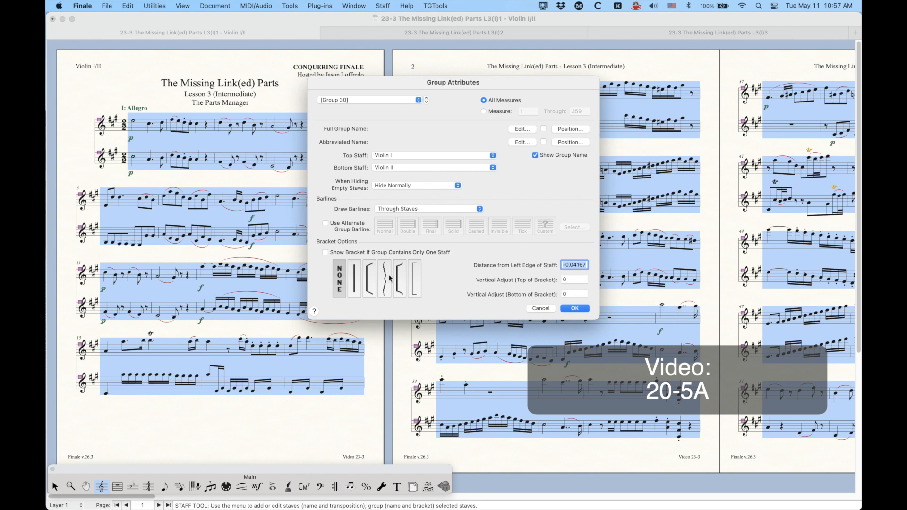
click(402, 278)
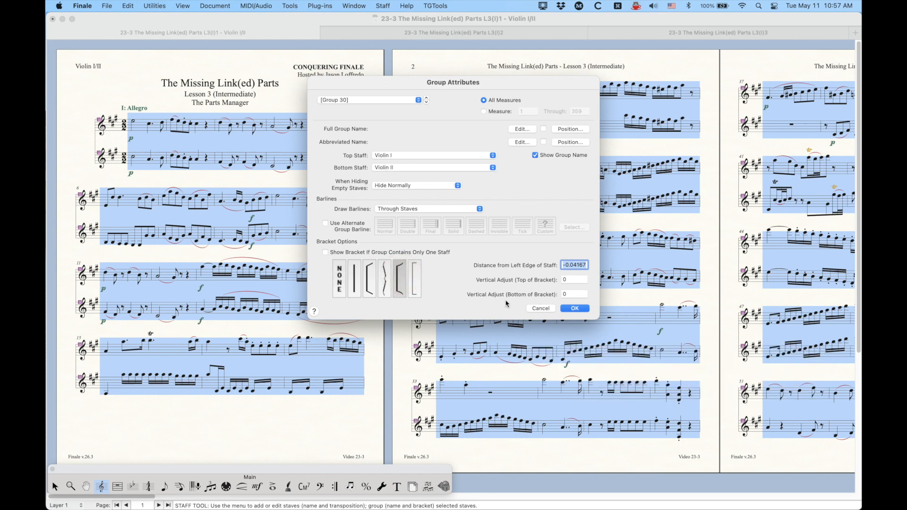
click(580, 308)
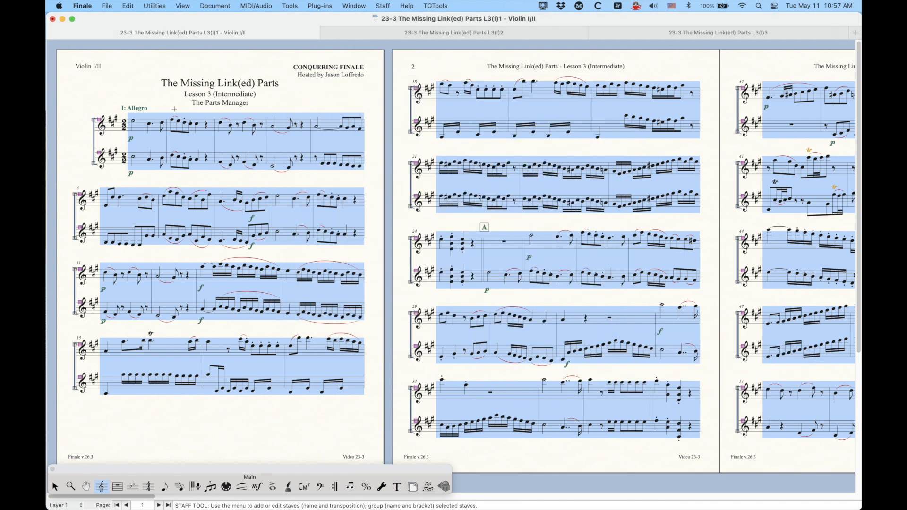
click(141, 82)
- Try showing the staff names in parts for Violin I and Violin II, and undo the change
key(super+equal)
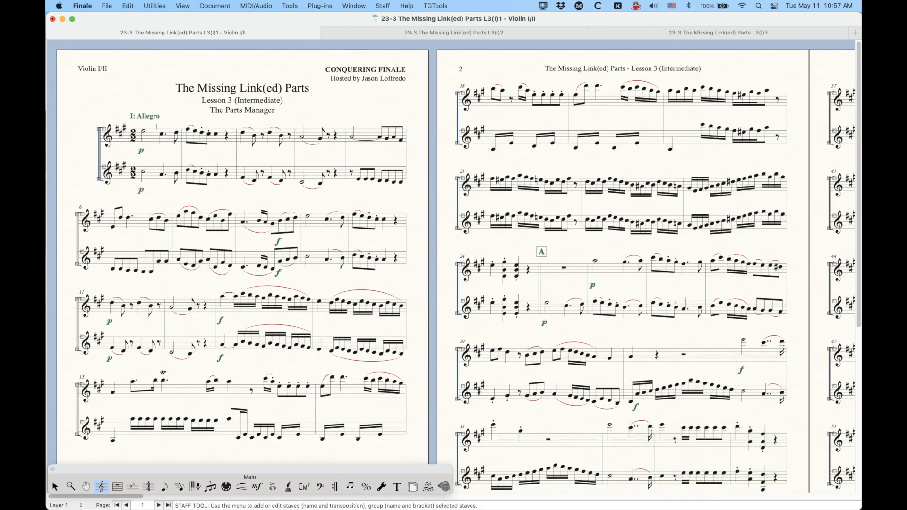
double_click(159, 137)
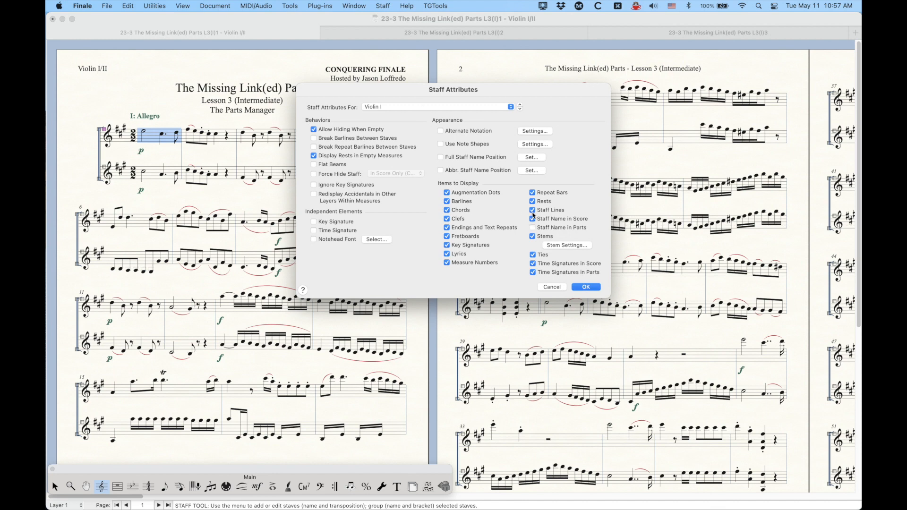
click(532, 228)
click(427, 106)
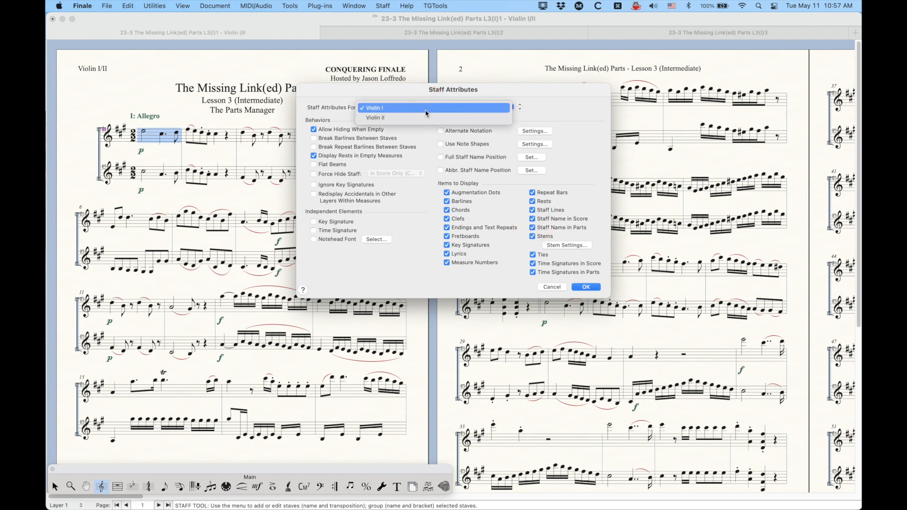
click(425, 118)
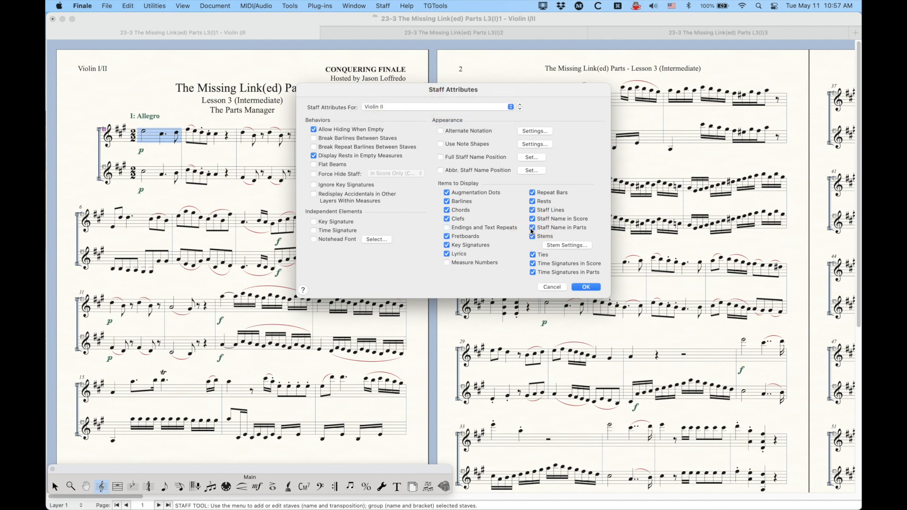
click(582, 292)
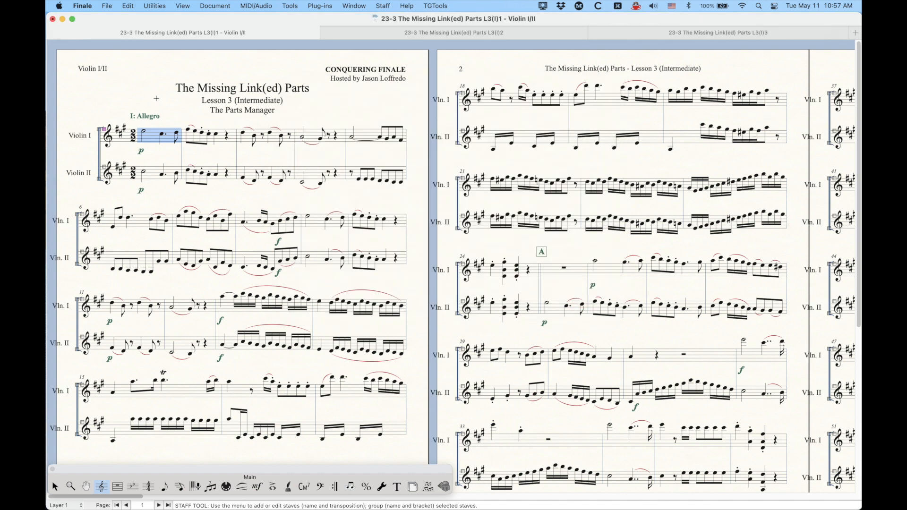
click(157, 99)
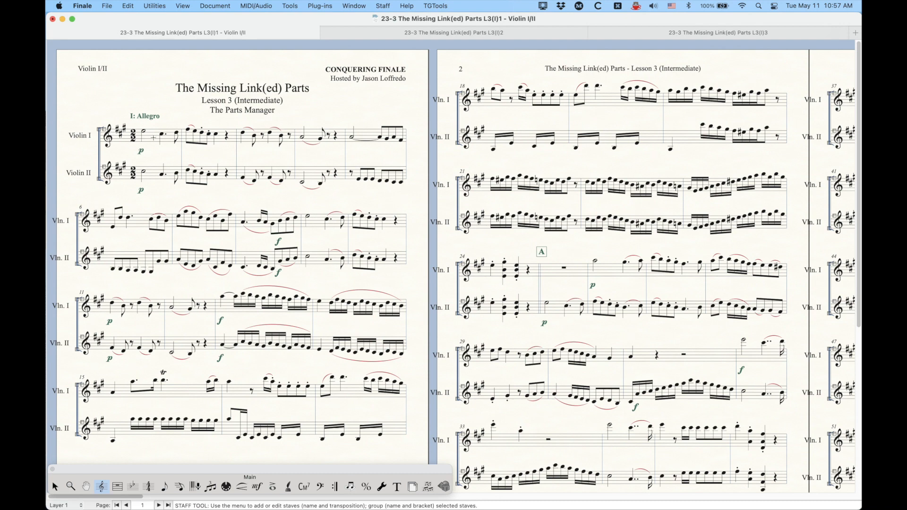
key(super+z)
key(super+z)
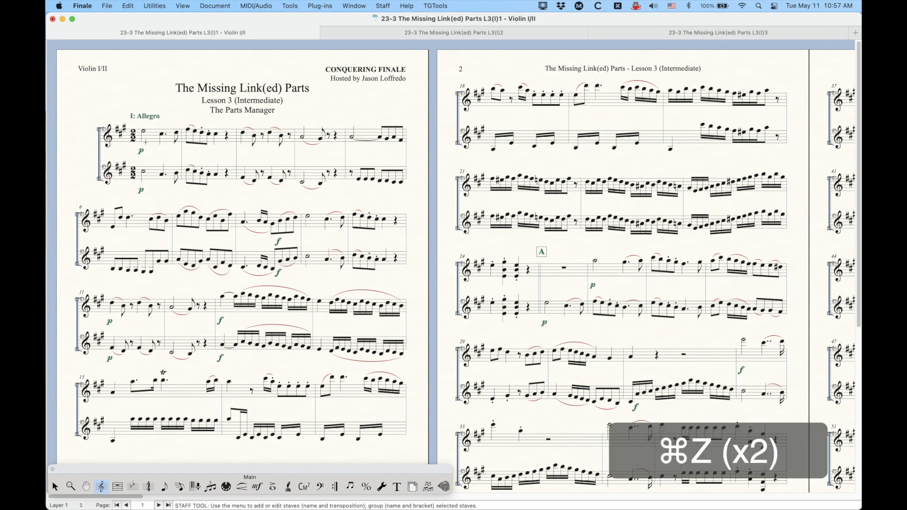
- Return to the full score and add a Harpsichord instrument below Clarinet in A in the ScoreManager
click(215, 6)
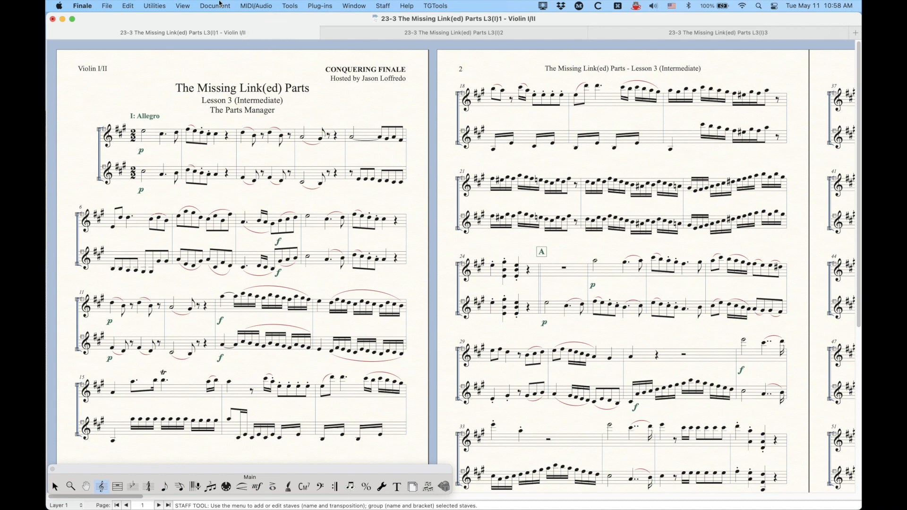
click(204, 16)
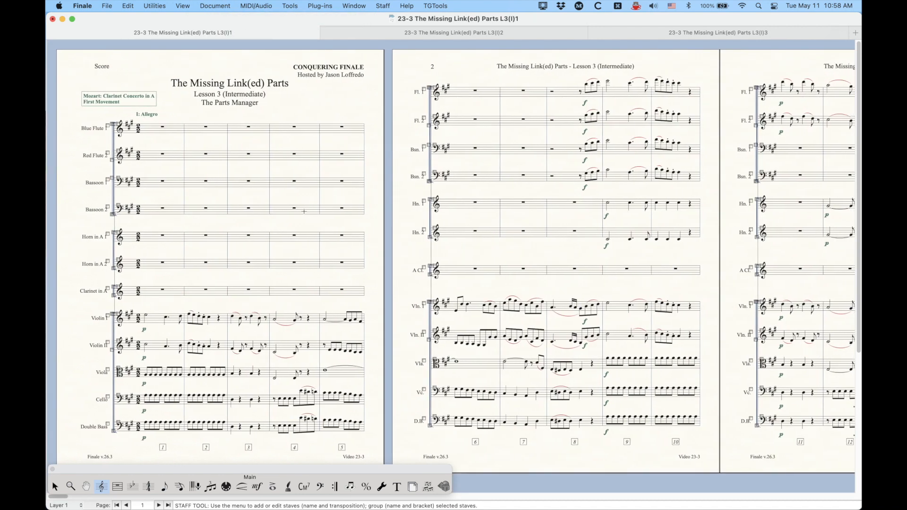
key(cmd+k)
click(156, 138)
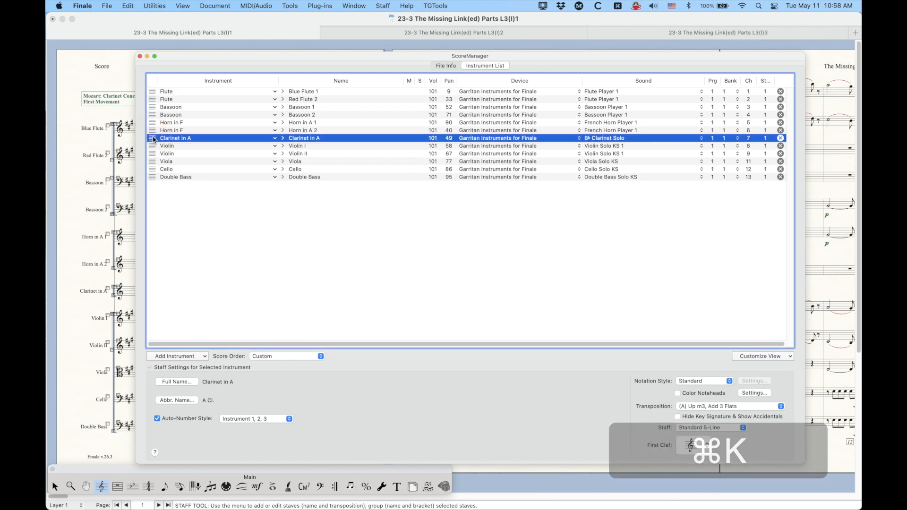
click(205, 357)
mouse_move(267, 378)
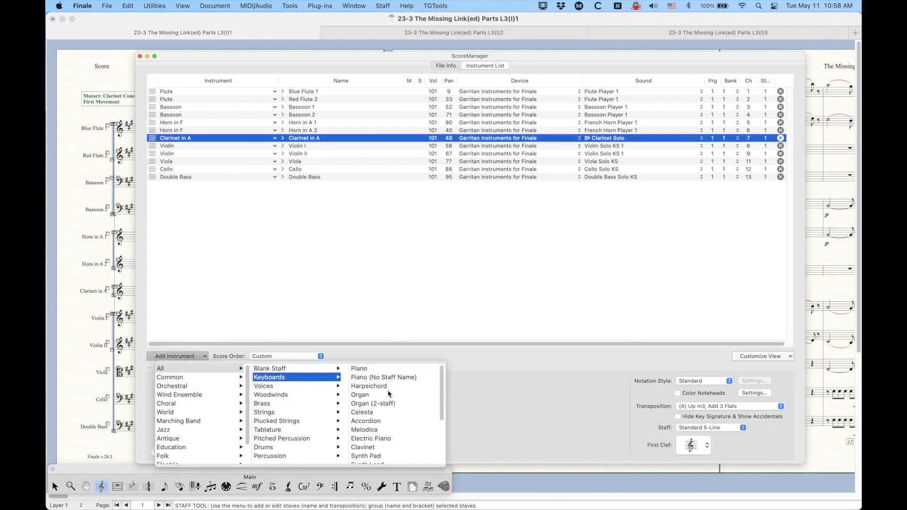
click(364, 386)
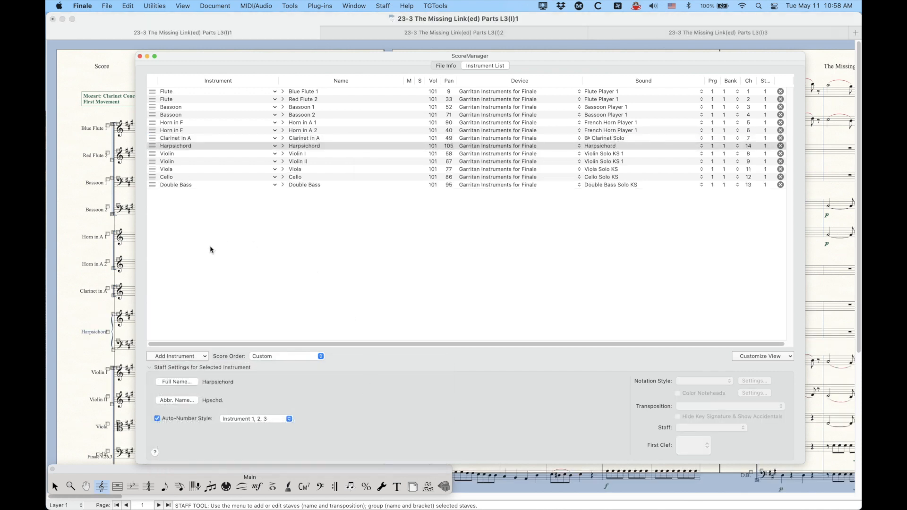
click(282, 146)
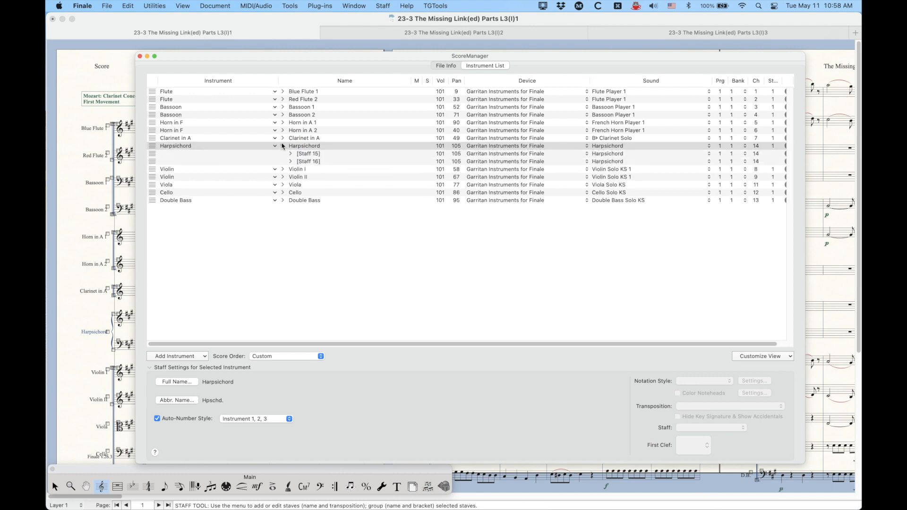
click(140, 55)
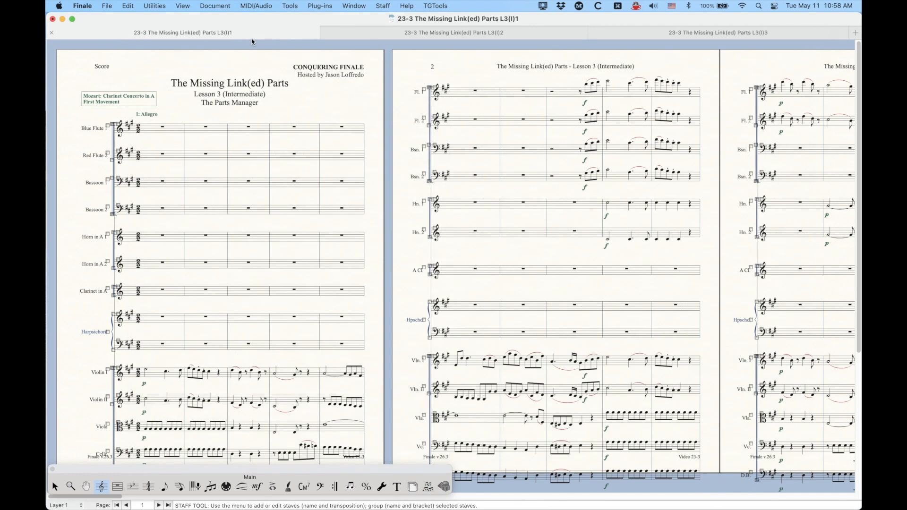
- In Manage Parts, move the Harpsichord linked part up to directly below Clarinet in A
click(216, 5)
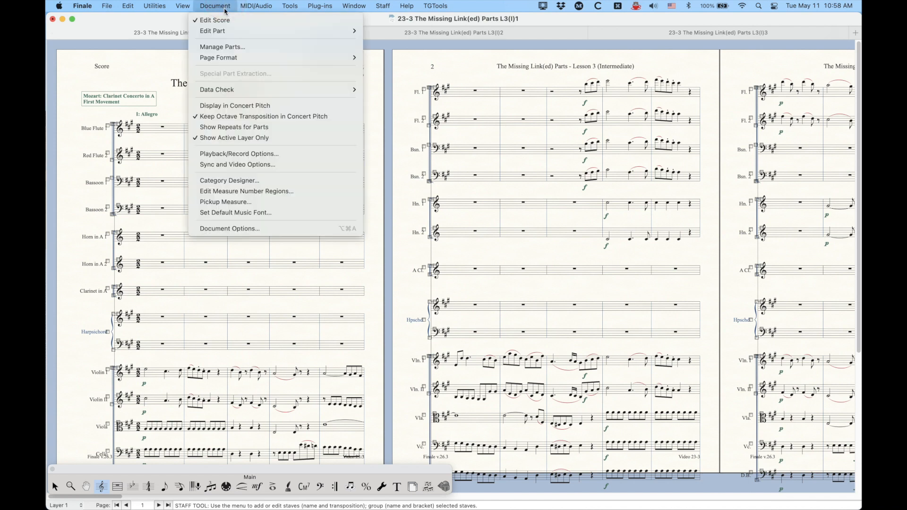
click(225, 47)
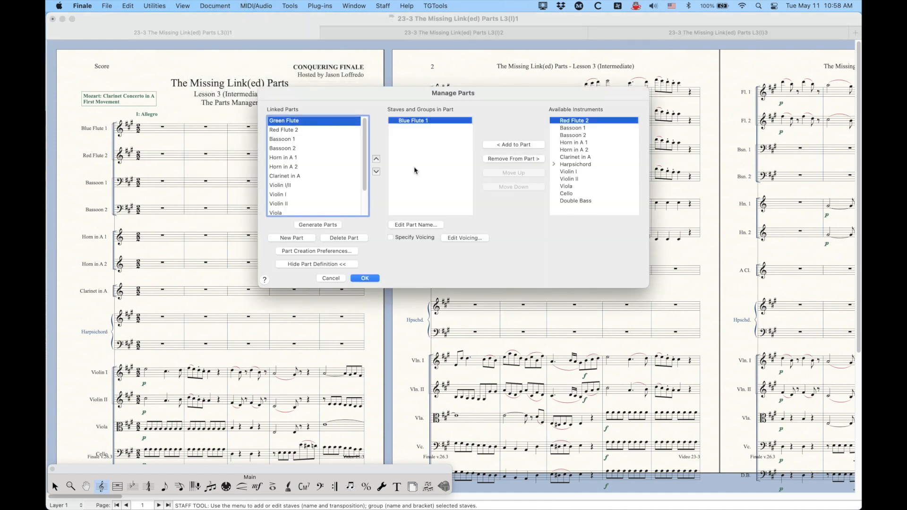
scroll(288, 176, down, 5)
click(284, 211)
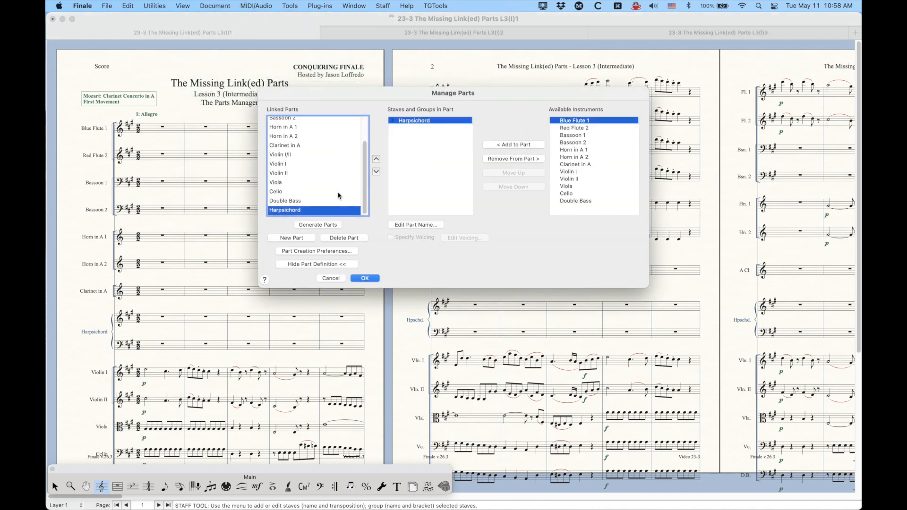
click(376, 159)
click(376, 159)
click(376, 159)
click(375, 159)
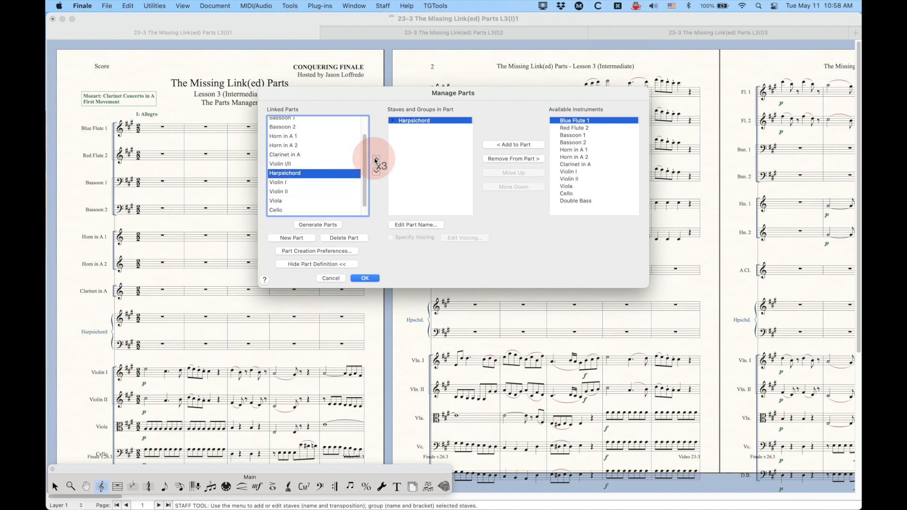
click(376, 159)
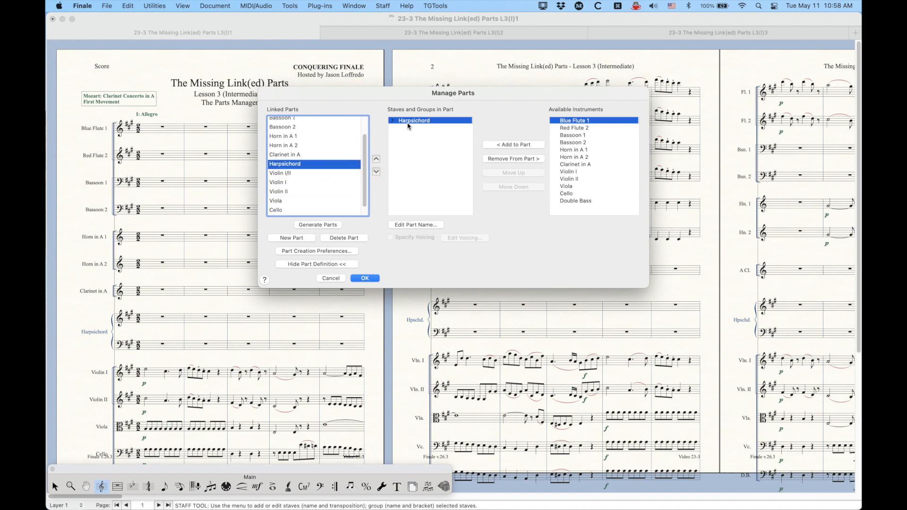
- Examine the individual staves inside the Harpsichord instrument of its linked part, and accept the Manage Parts changes
click(420, 150)
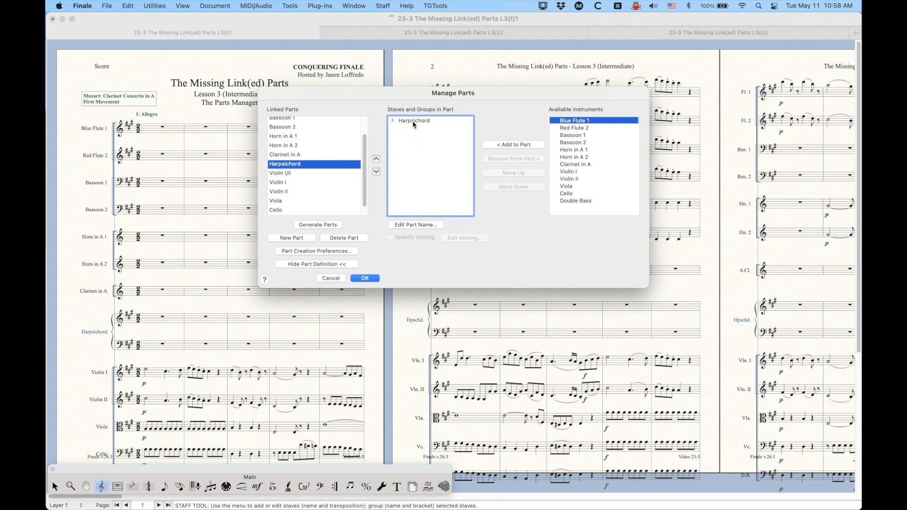
click(393, 121)
click(421, 128)
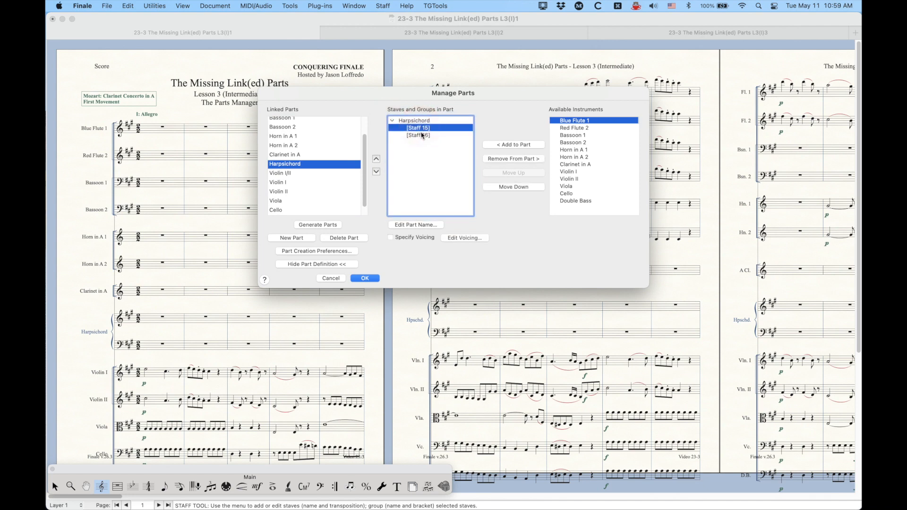
click(420, 136)
click(428, 170)
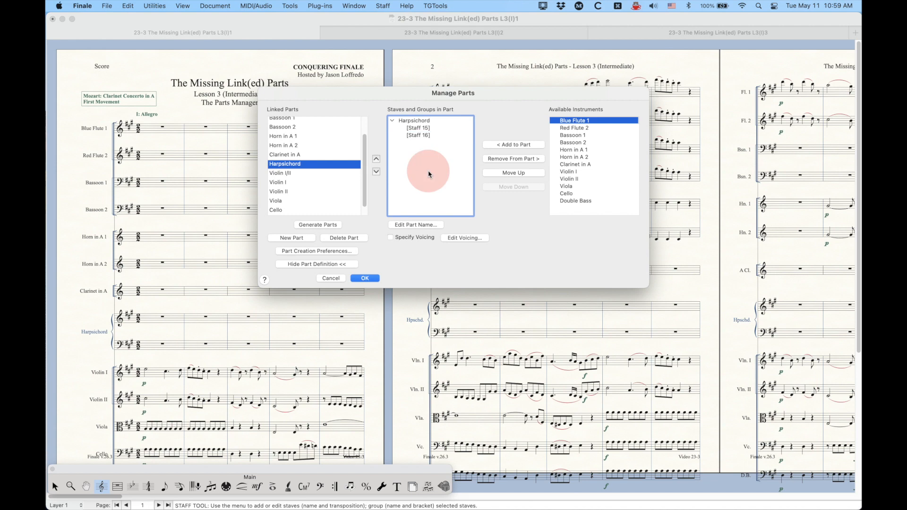
click(392, 120)
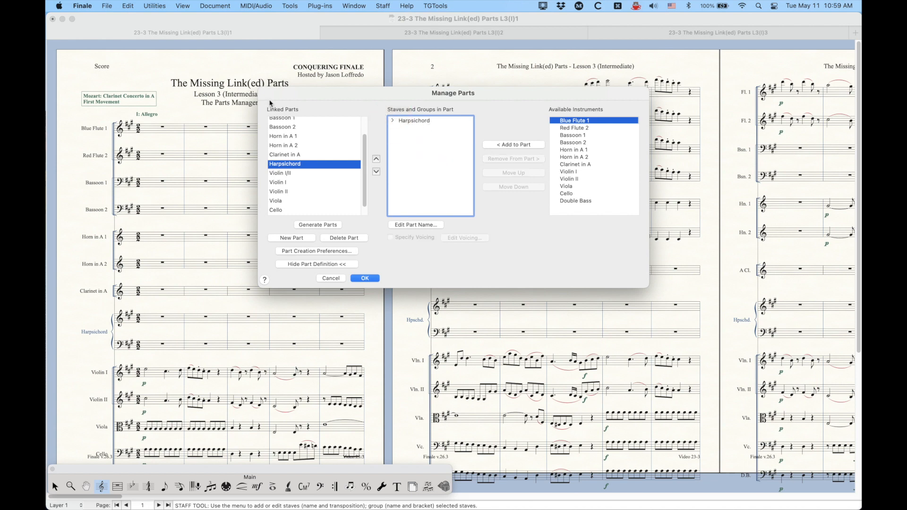
click(361, 278)
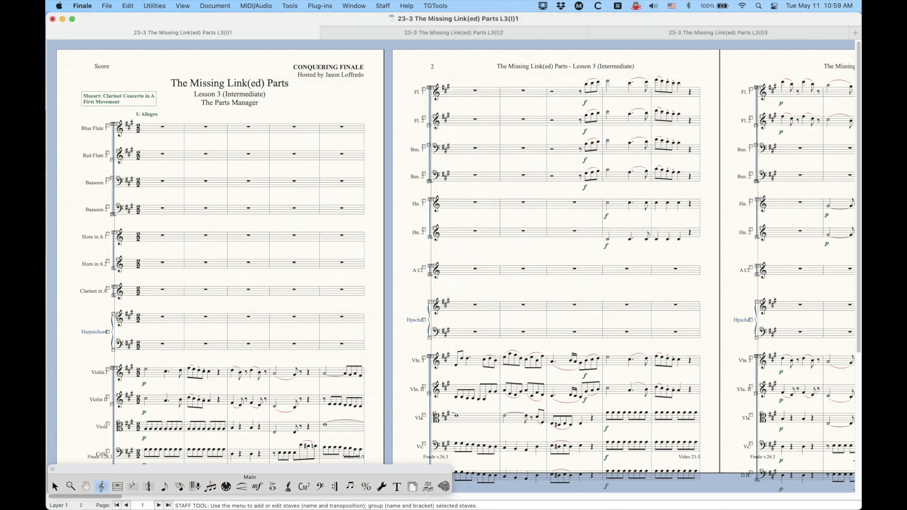
- Display the Harpsichord linked part from the beginning of its first page
key(super+equal)
key(super+equal)
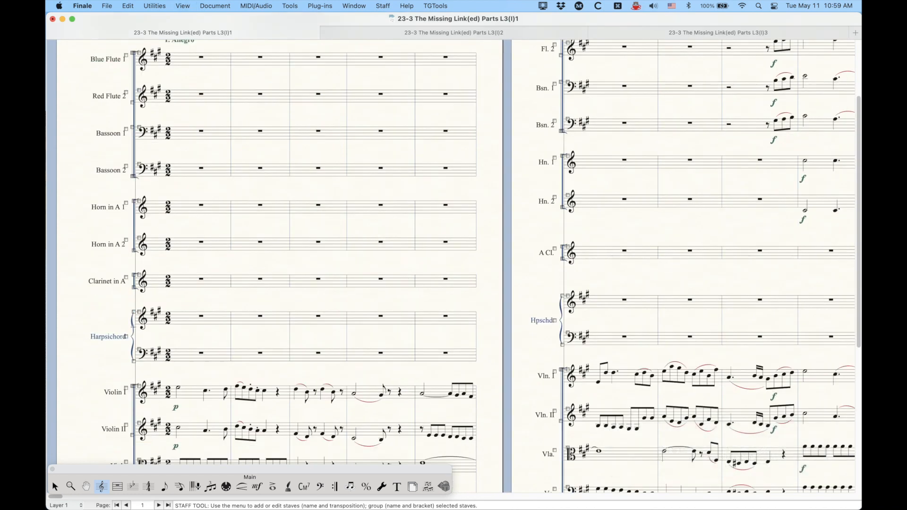
click(215, 6)
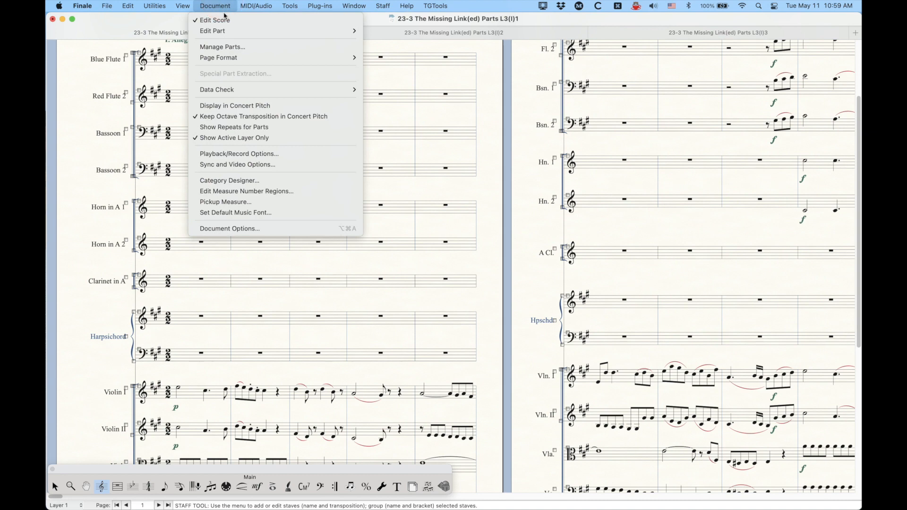
mouse_move(226, 31)
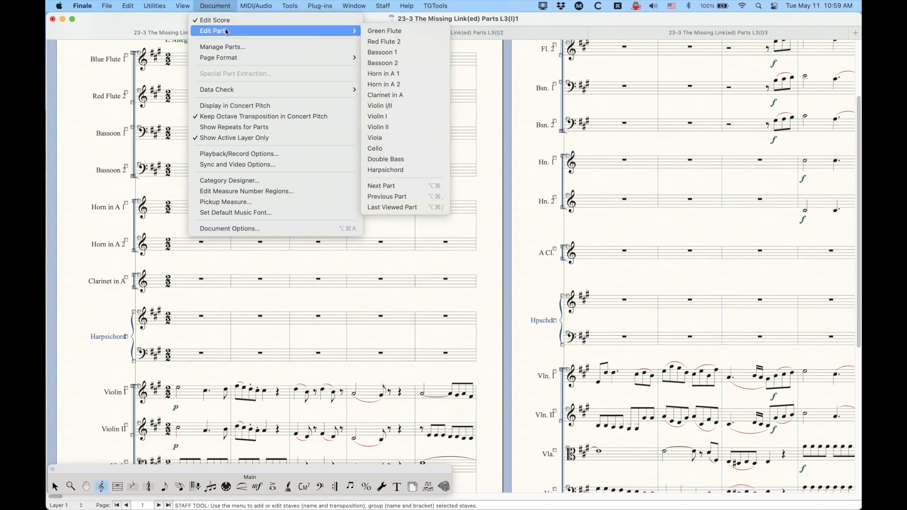
click(391, 169)
scroll(302, 255, up, 4)
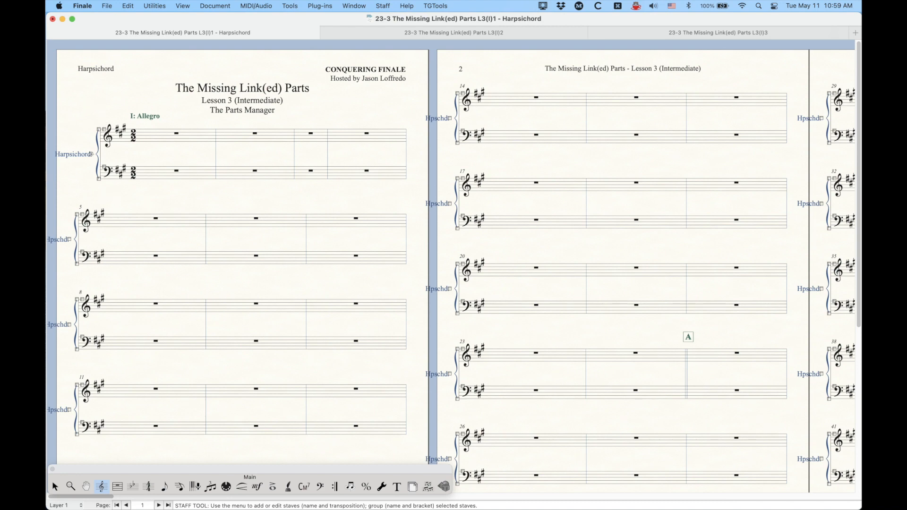
- Hide the Harpsichord group's name in its linked part through Group Attributes, and return to the full score
double_click(90, 154)
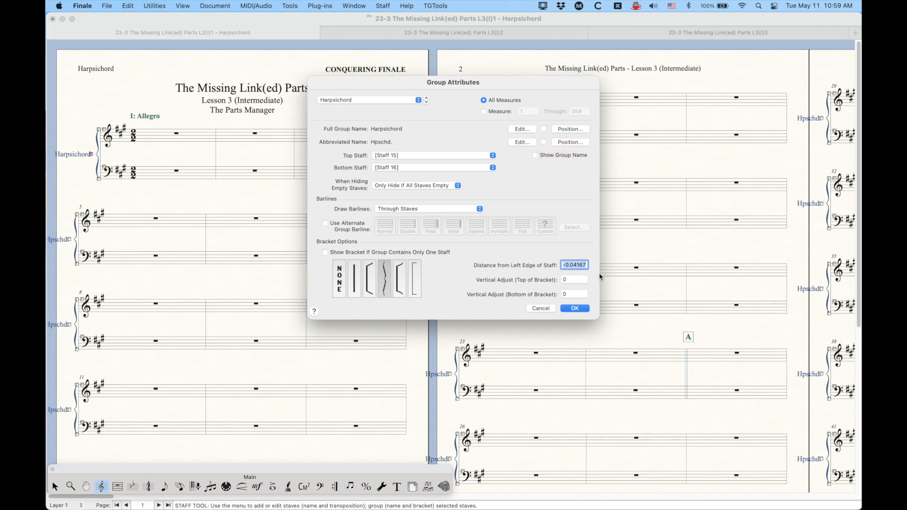
click(574, 307)
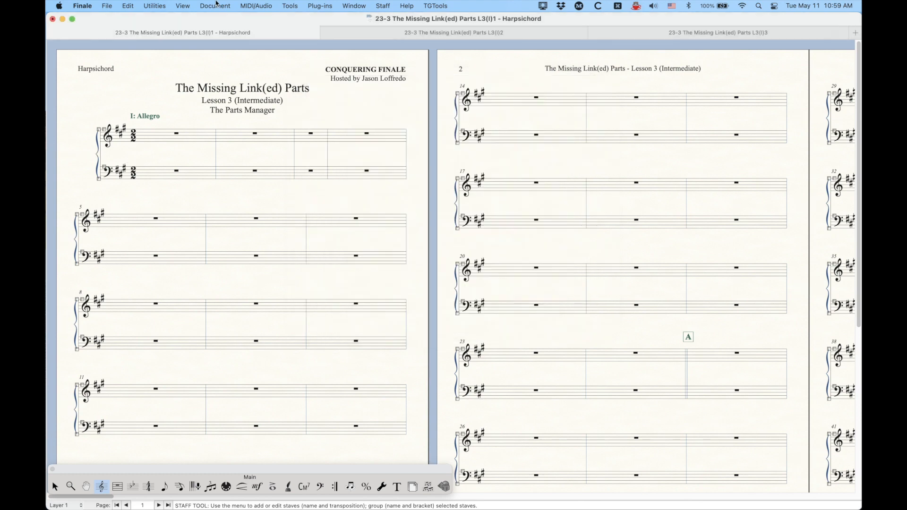
click(222, 6)
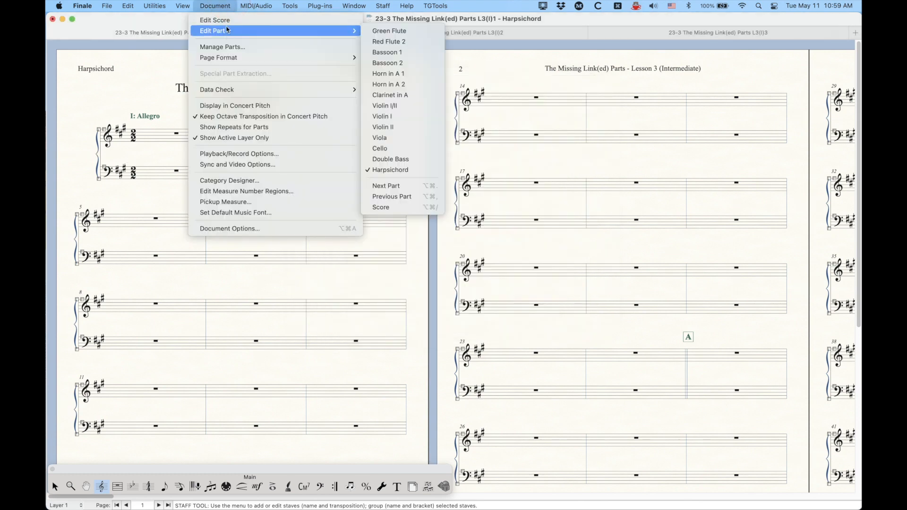
click(218, 20)
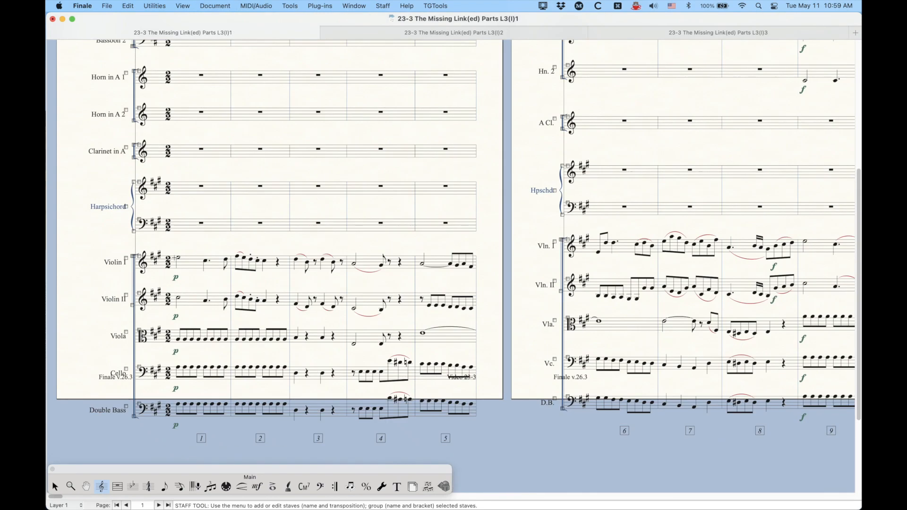
scroll(198, 257, up, 10)
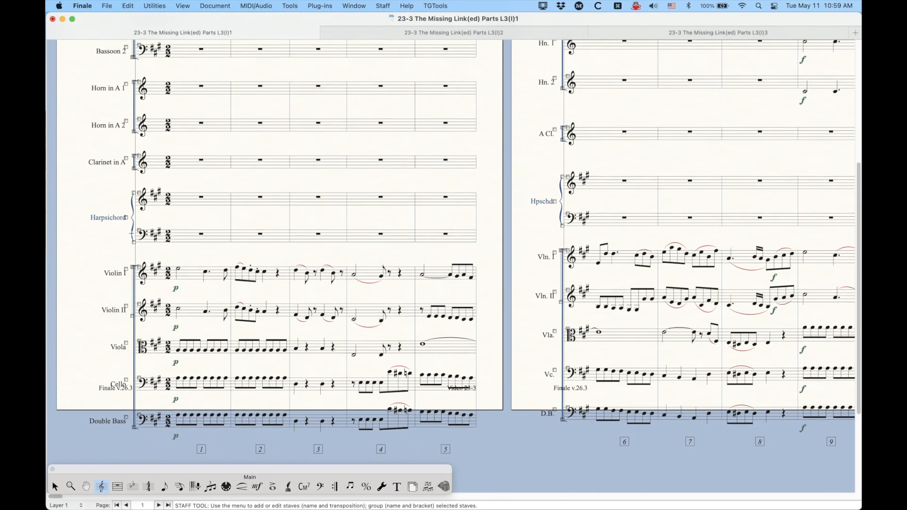
- In Manage Parts, reorder the Harpsichord linked part so that it directly follows Clarinet in A
click(210, 4)
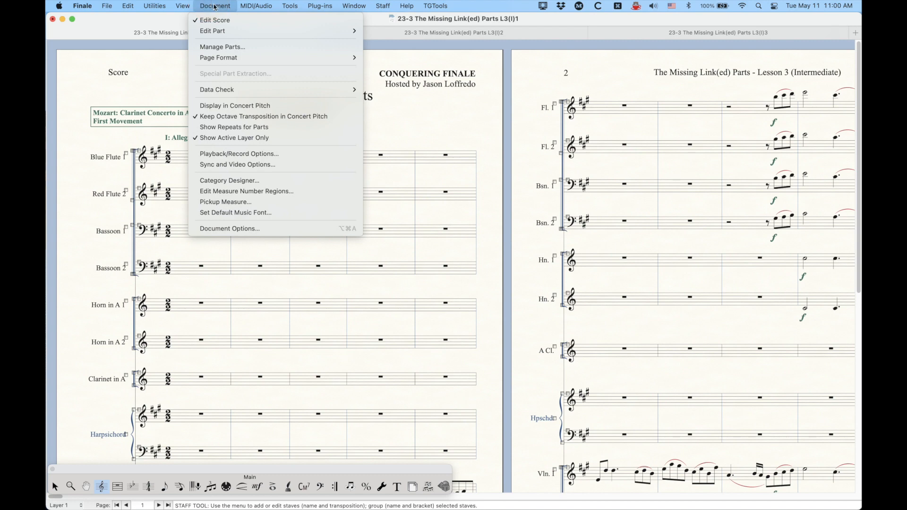
click(222, 47)
scroll(313, 189, down, 3)
click(307, 209)
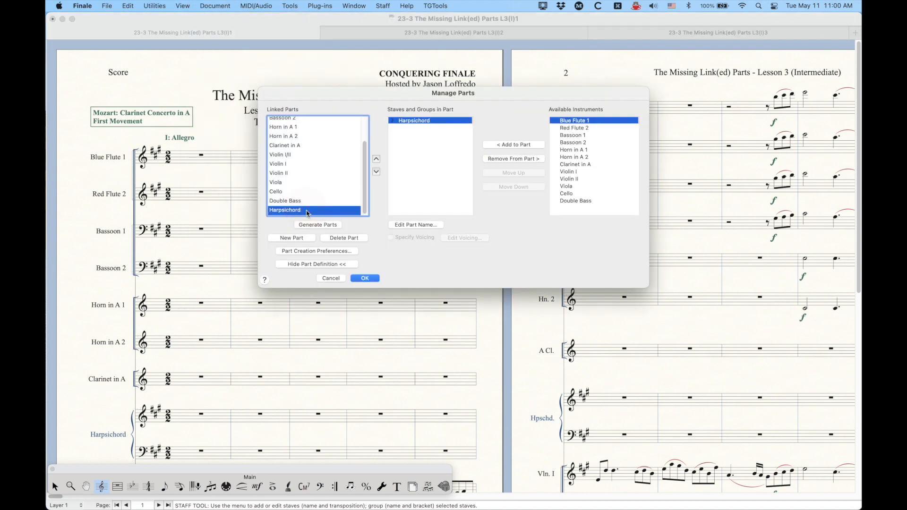
click(376, 159)
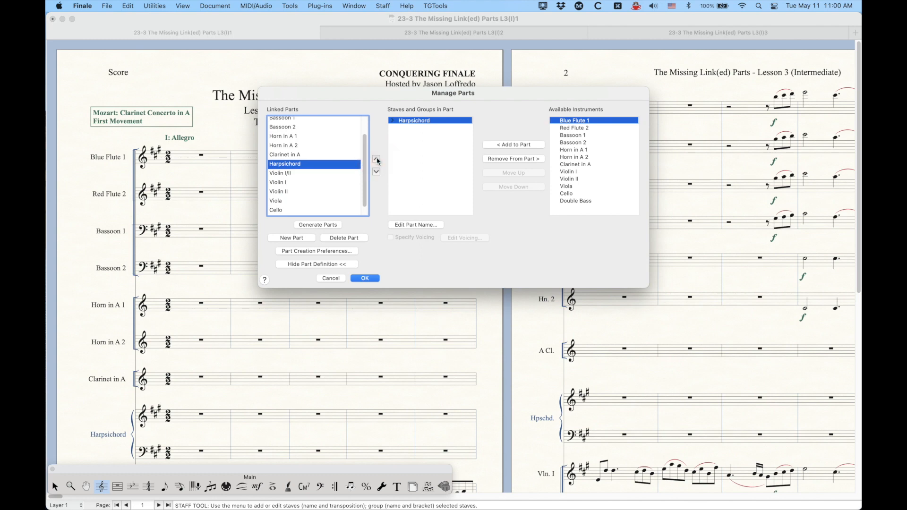
- Create a new linked part directly below Harpsichord and name it Test
click(305, 238)
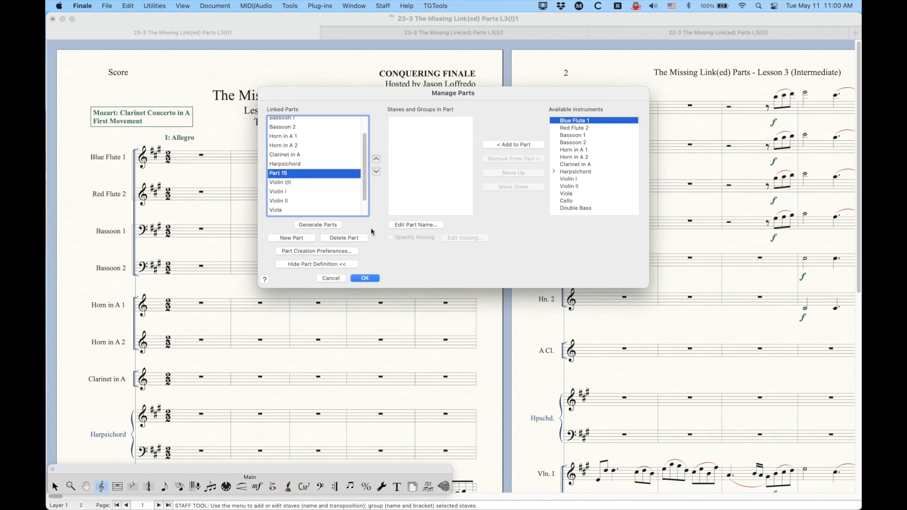
click(415, 225)
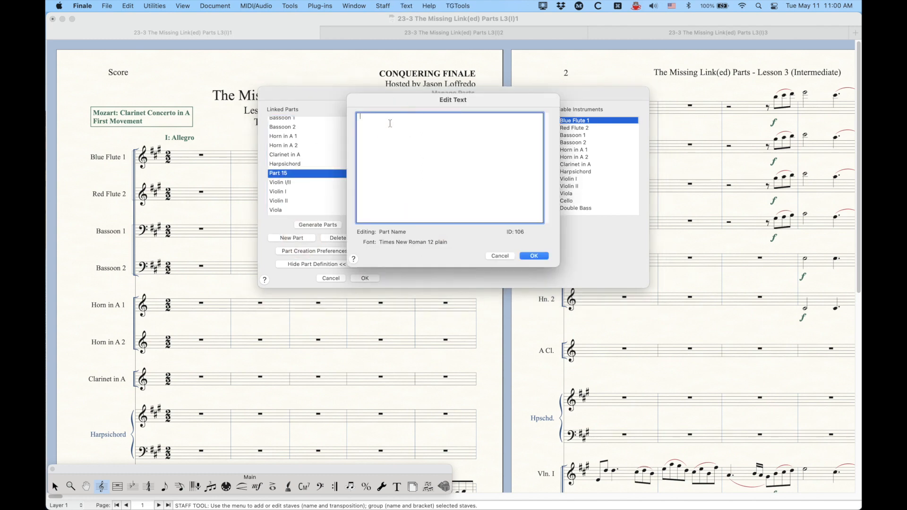
text(Test)
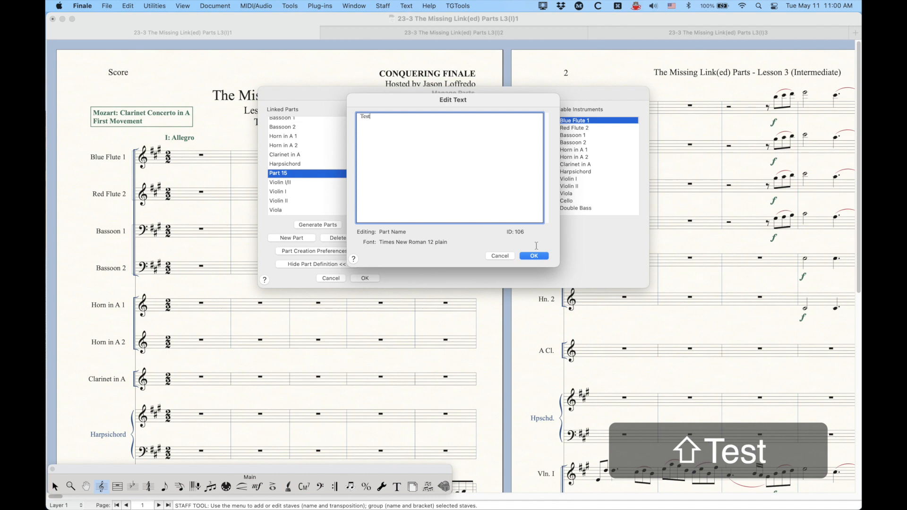
click(533, 256)
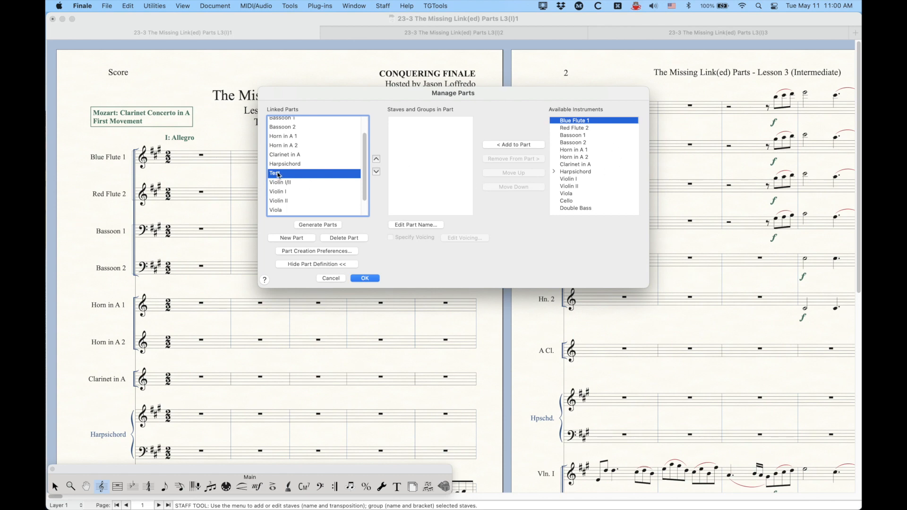
- Add the Harpsichord's [Staff 16] and Clarinet in A to the Test part, with the clarinet moved above the staff
click(554, 172)
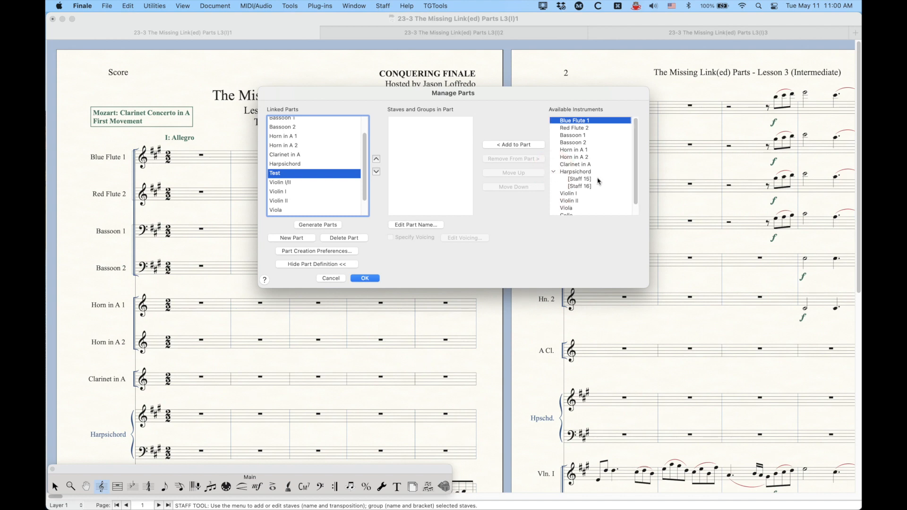
click(585, 185)
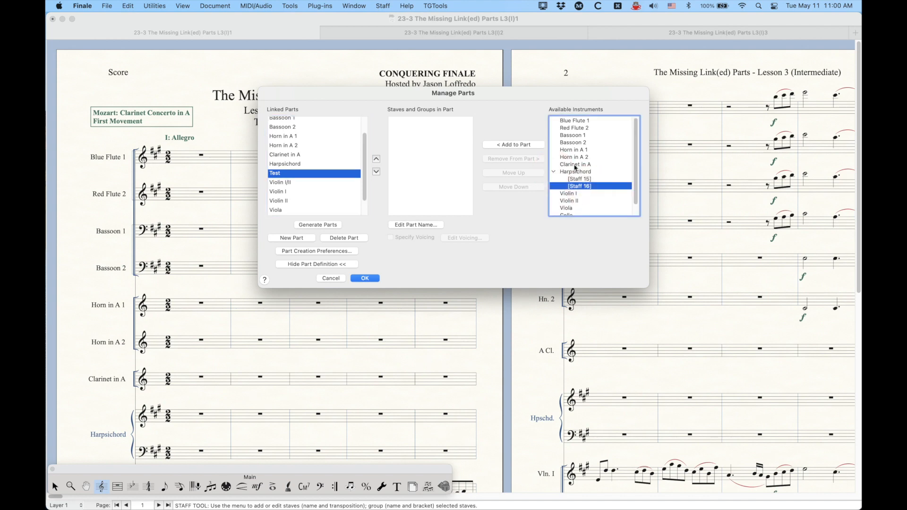
click(518, 145)
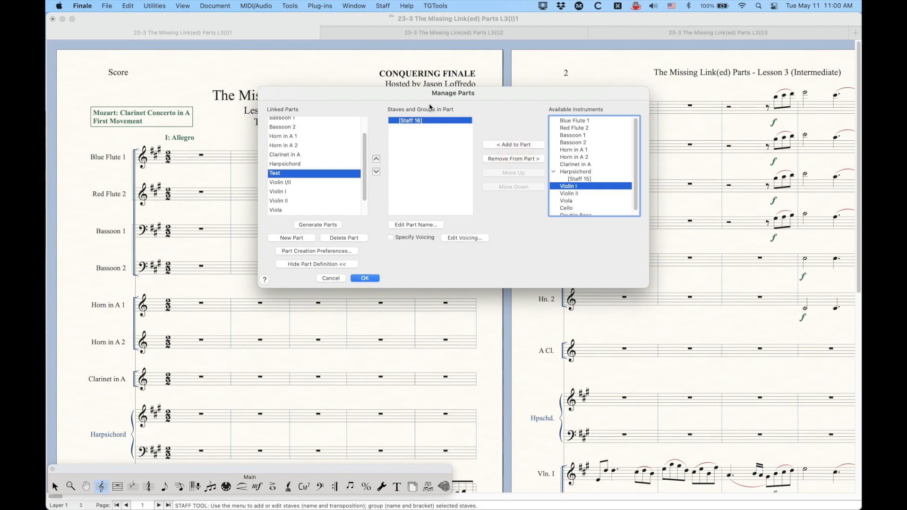
click(578, 165)
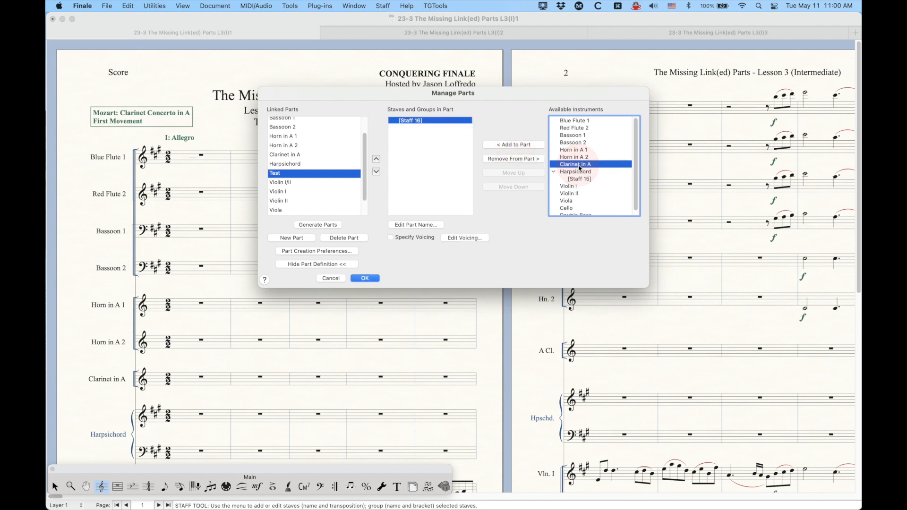
click(515, 145)
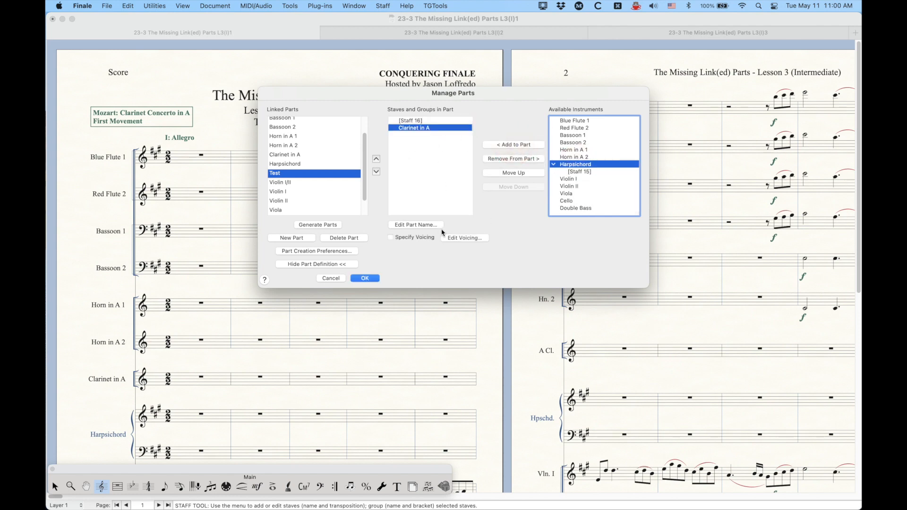
click(513, 174)
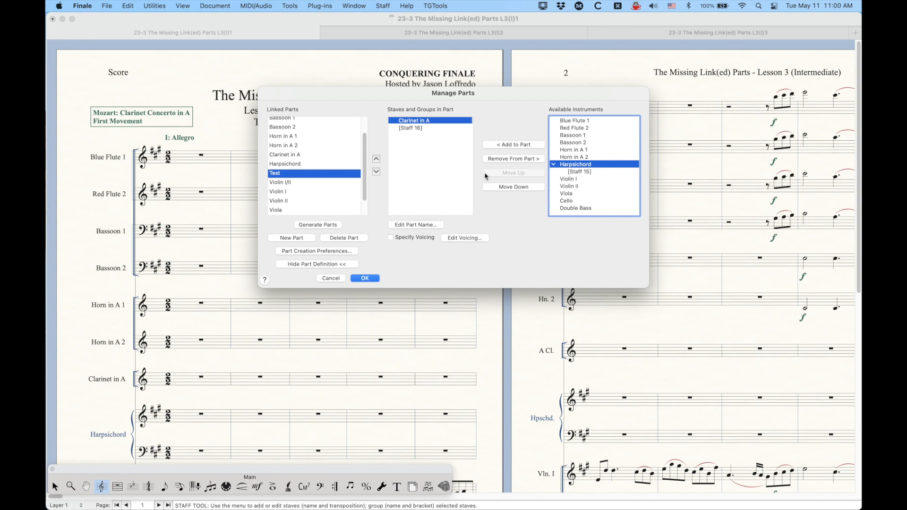
- Replace the Test part's contents with the whole Harpsichord instrument, accept the changes and display the Test part
click(510, 159)
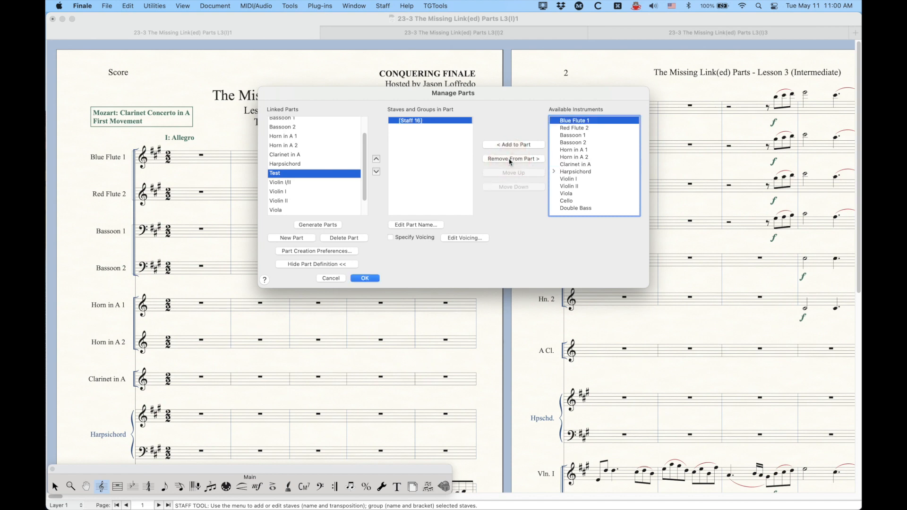
click(554, 173)
click(557, 172)
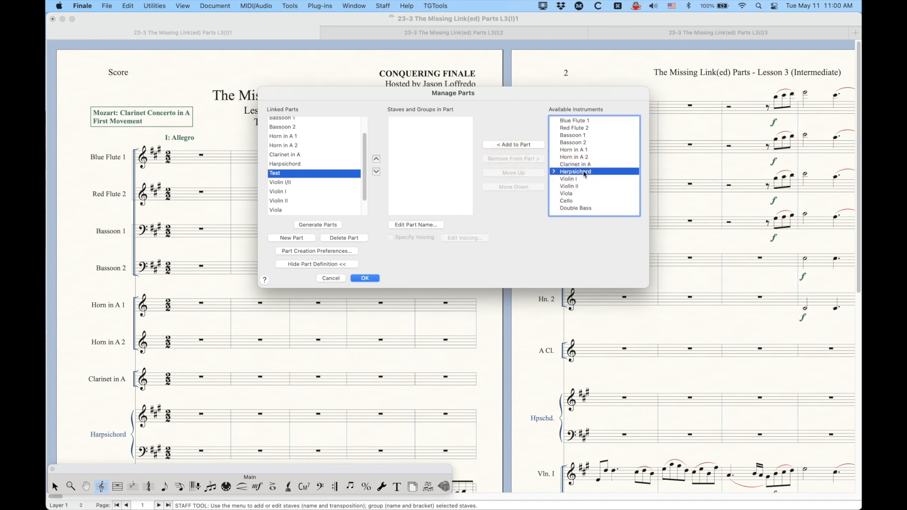
click(515, 145)
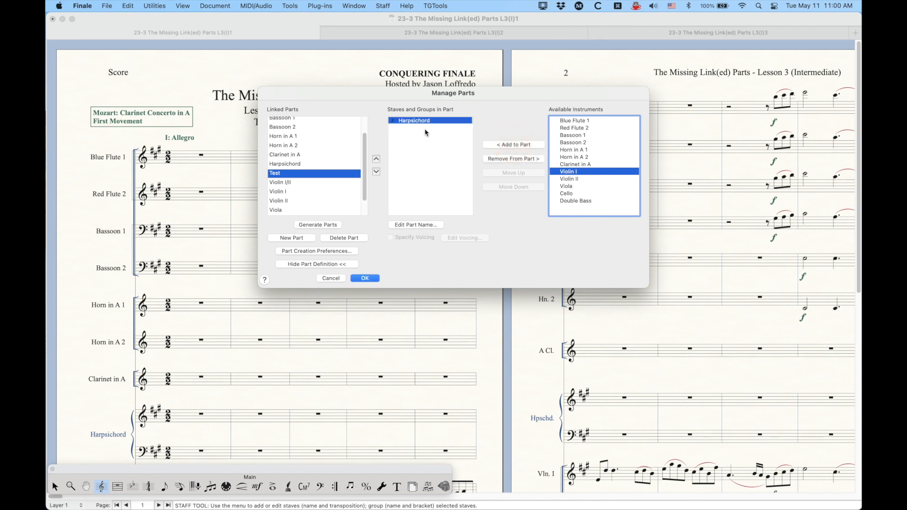
click(365, 278)
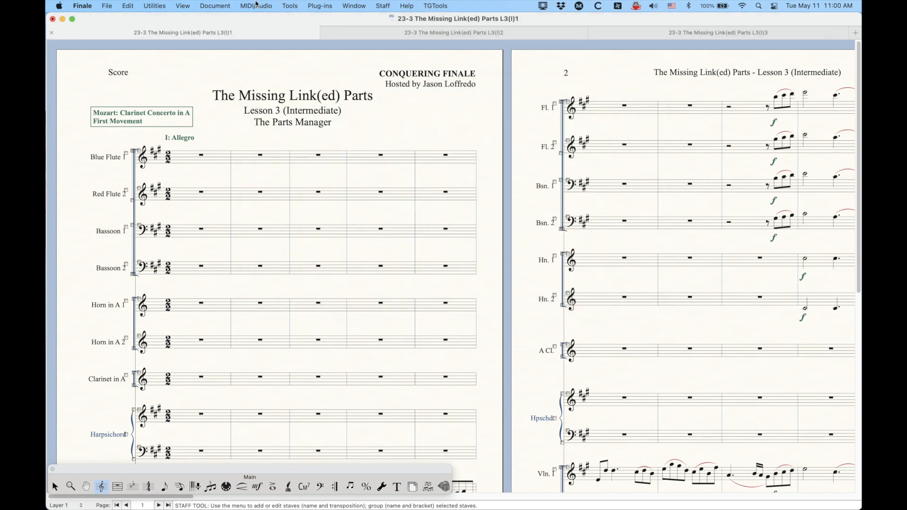
click(215, 5)
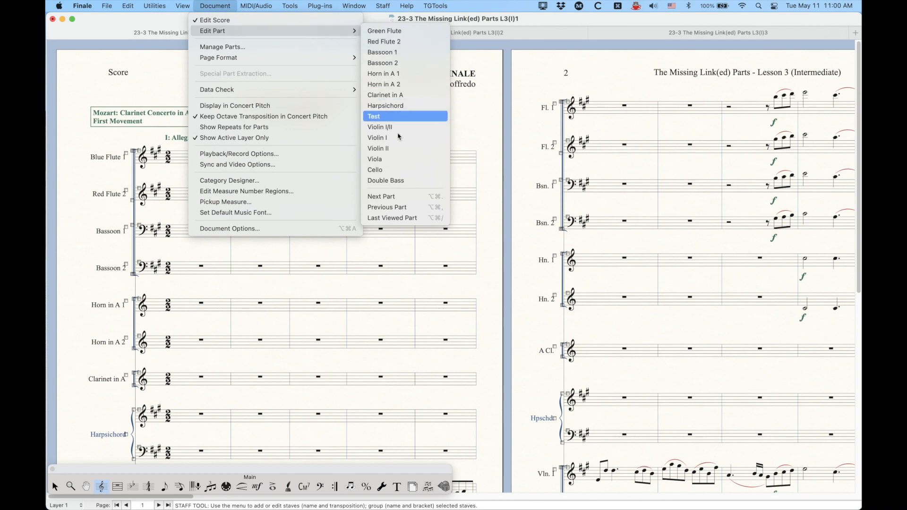
click(381, 121)
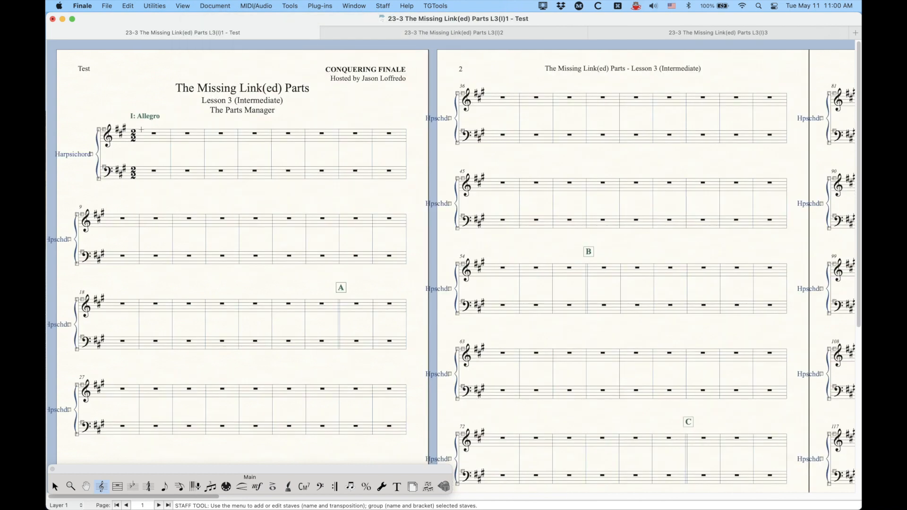
- Try deleting the Test linked part in Manage Parts, and discard the change
click(212, 5)
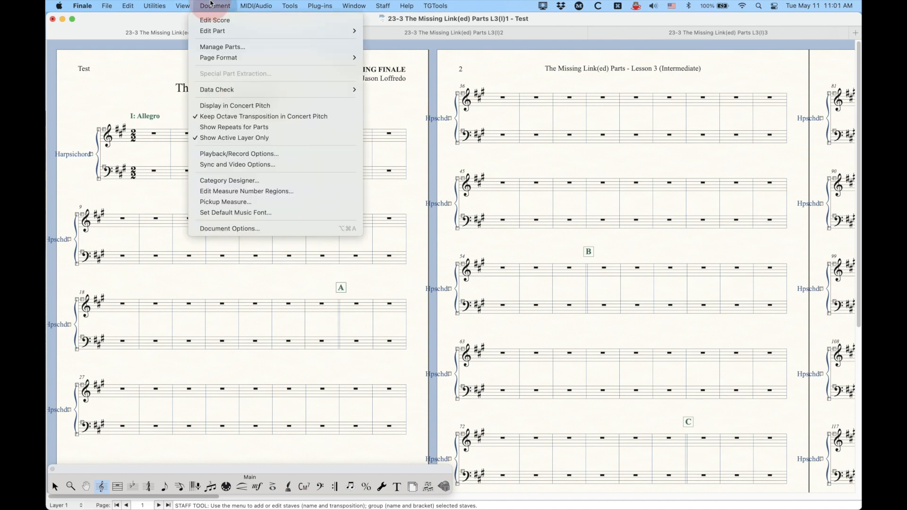
click(215, 47)
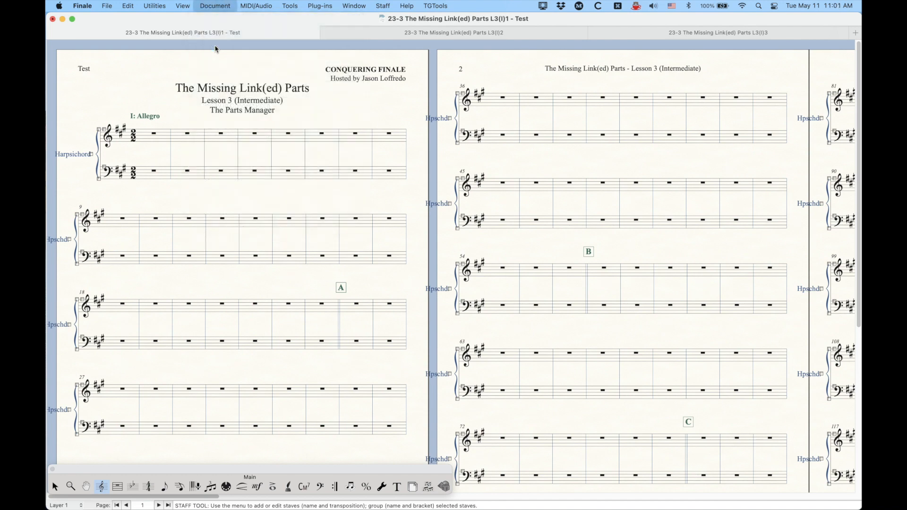
click(344, 237)
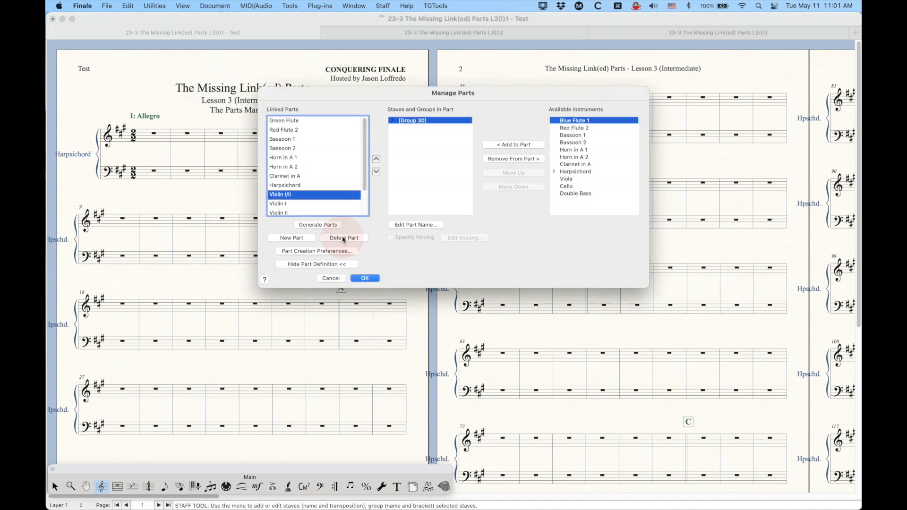
click(330, 278)
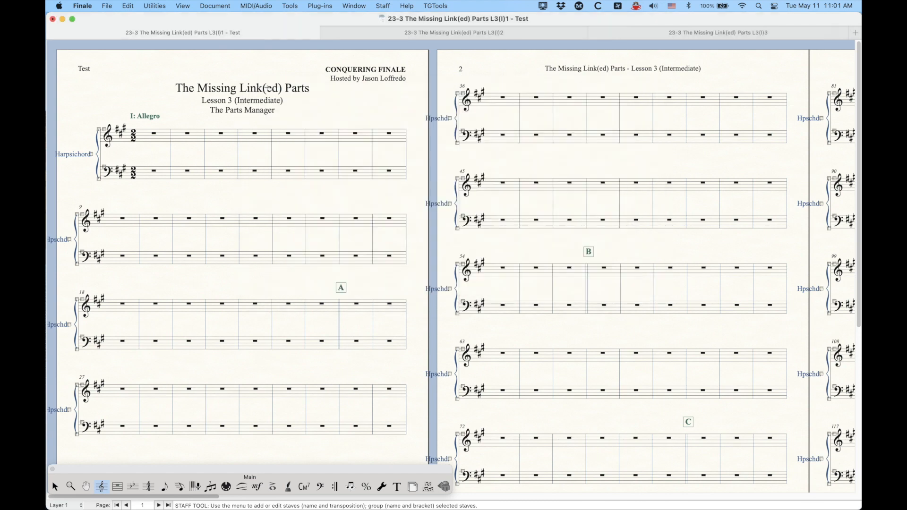
- View the Test part in Scroll View, switch back to Page View and return to the full score
key(super+e)
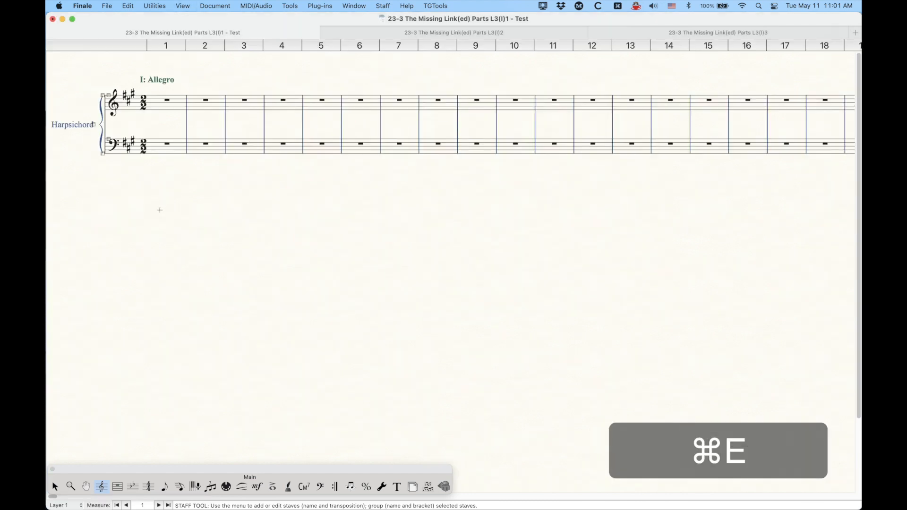
key(super+e)
click(215, 5)
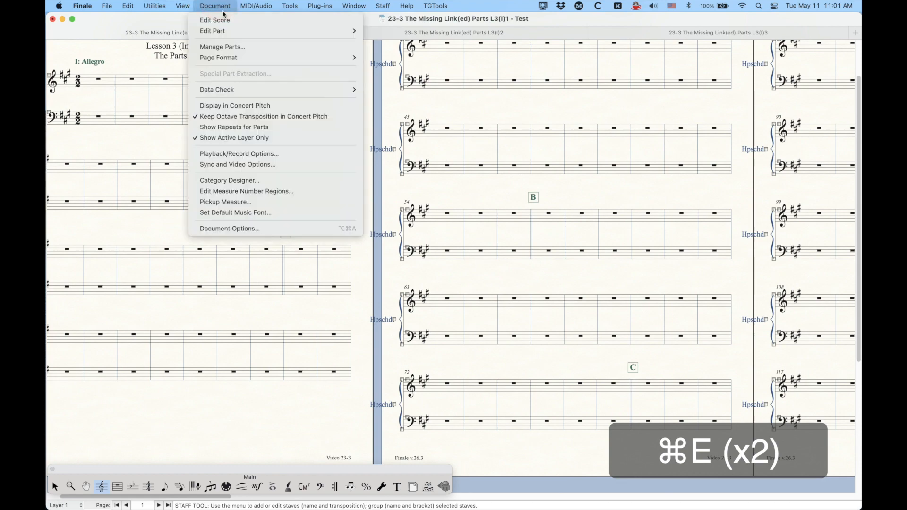
click(222, 17)
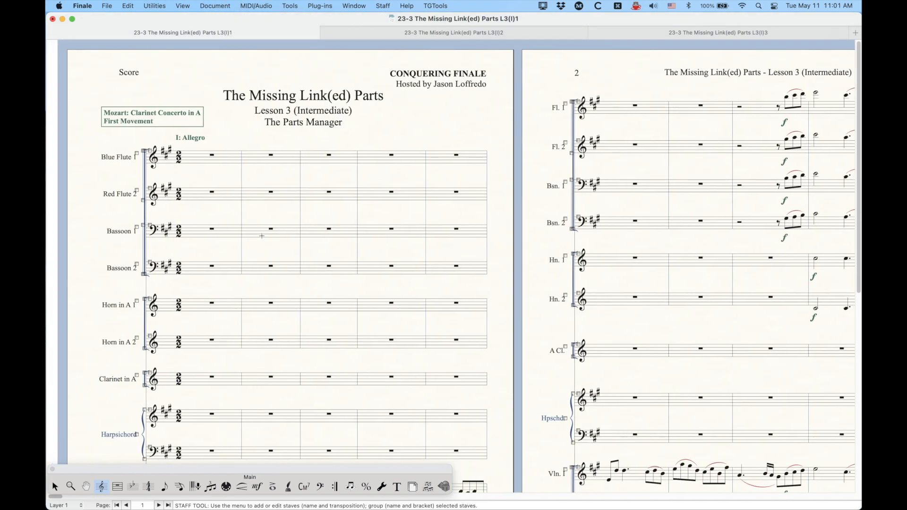
- Add a Piano instrument below Double Bass in the ScoreManager
key(super)
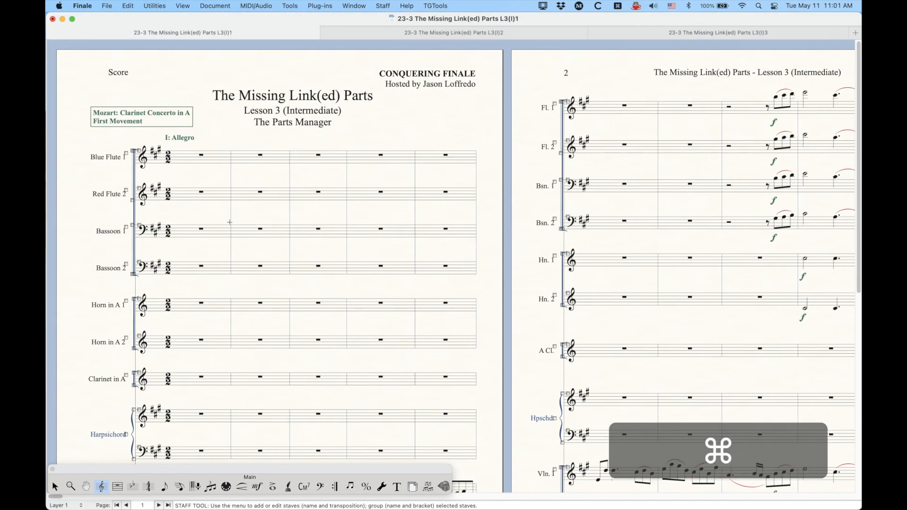
key(super+k)
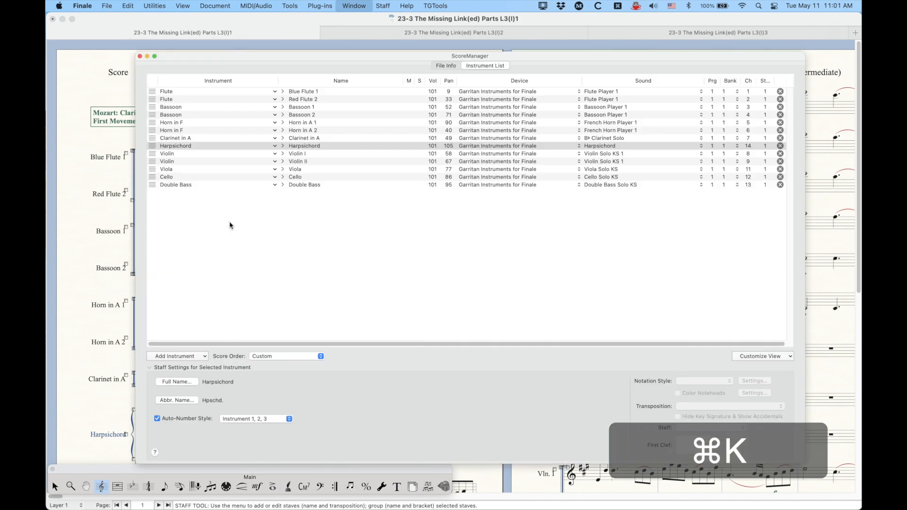
click(153, 185)
click(205, 356)
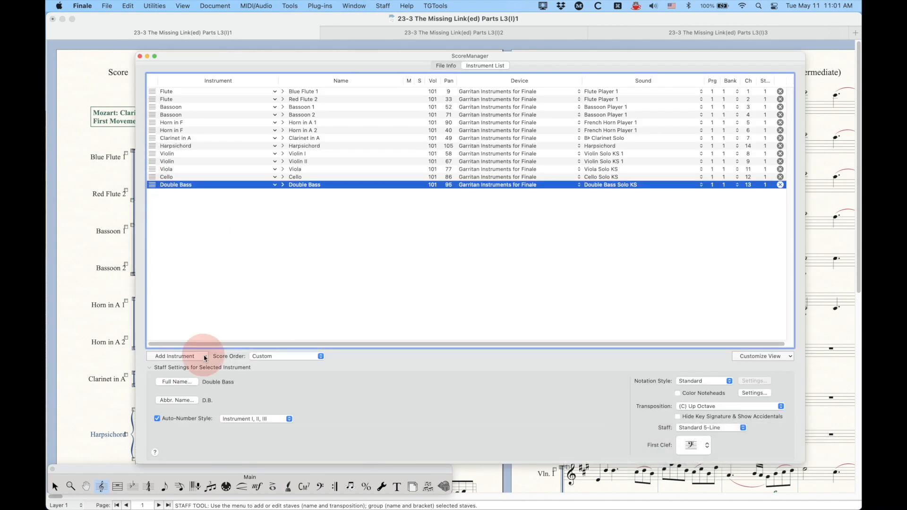
click(370, 369)
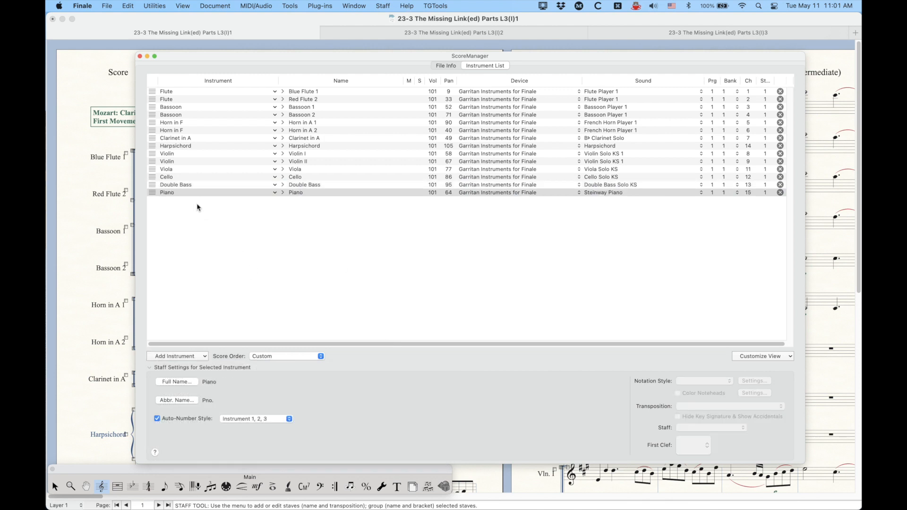
- Change the Piano instrument's full name to "Reh. Piano" and close the ScoreManager
click(185, 383)
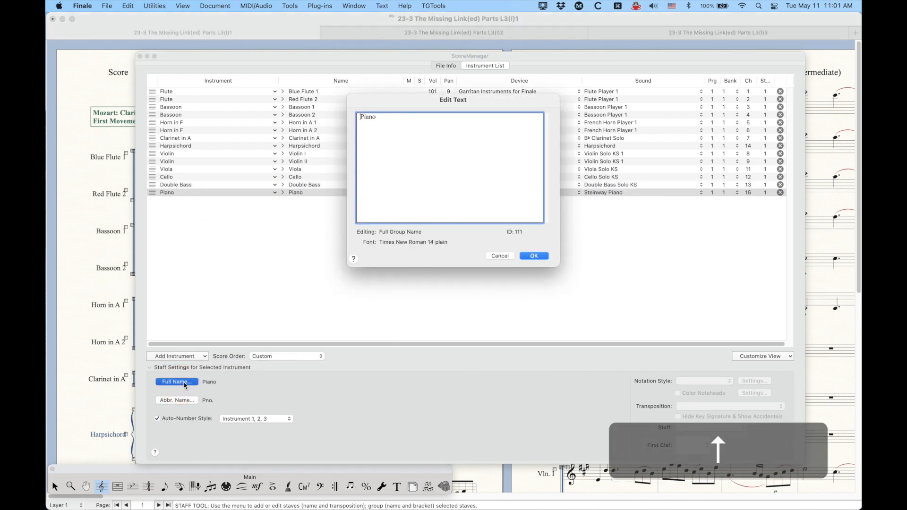
text(Reh.)
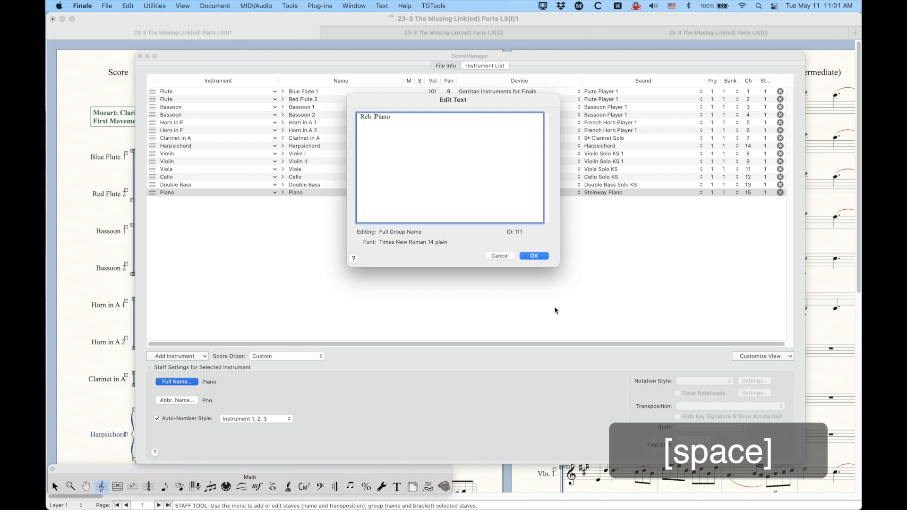
click(531, 259)
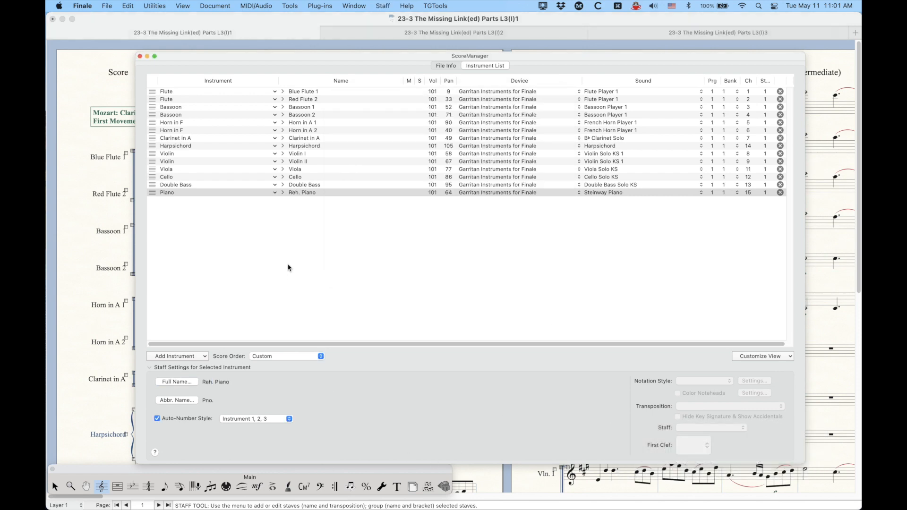
click(140, 57)
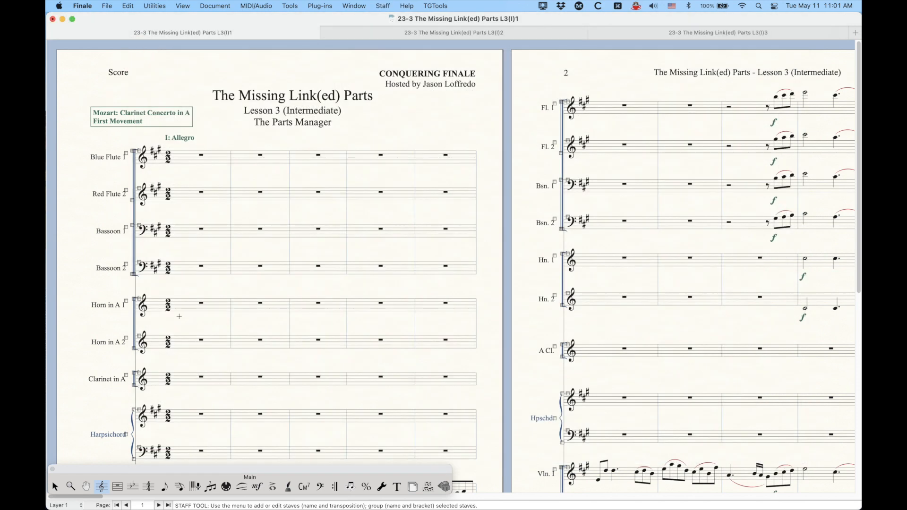
- In Scroll View, force hide both Reh. Piano staves in the score only through their Staff Attributes
key(super+e)
scroll(179, 314, down, 10)
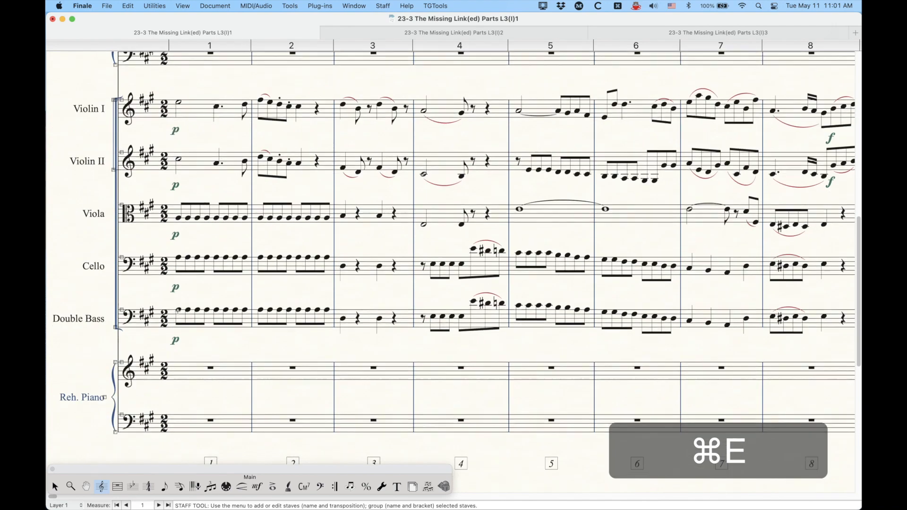
scroll(178, 310, down, 3)
double_click(200, 310)
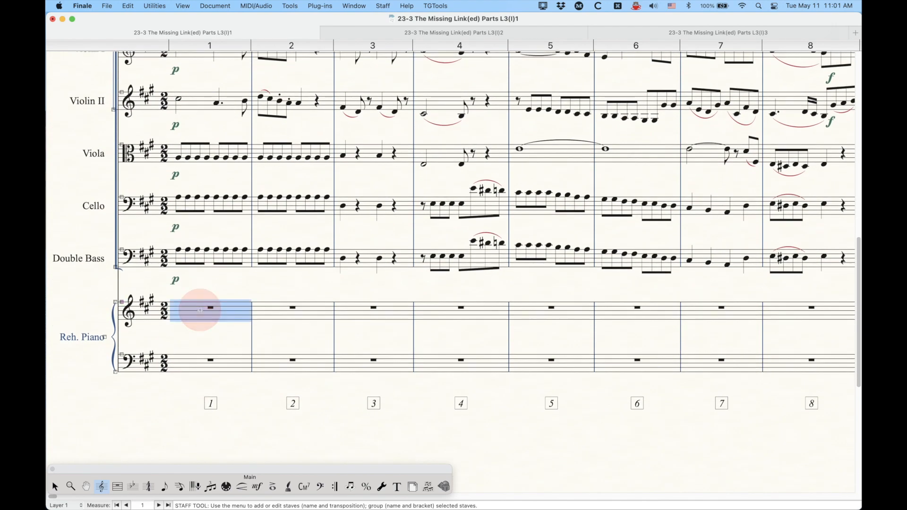
click(337, 175)
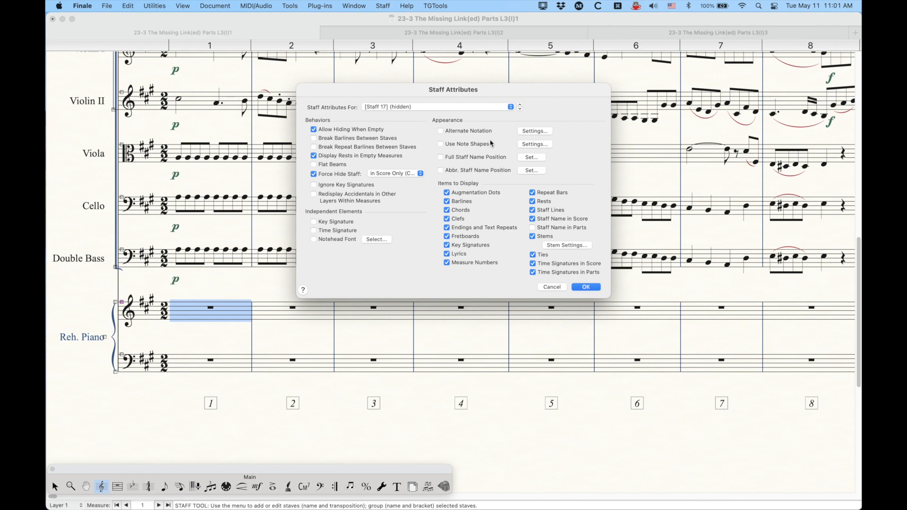
click(371, 108)
key(Return)
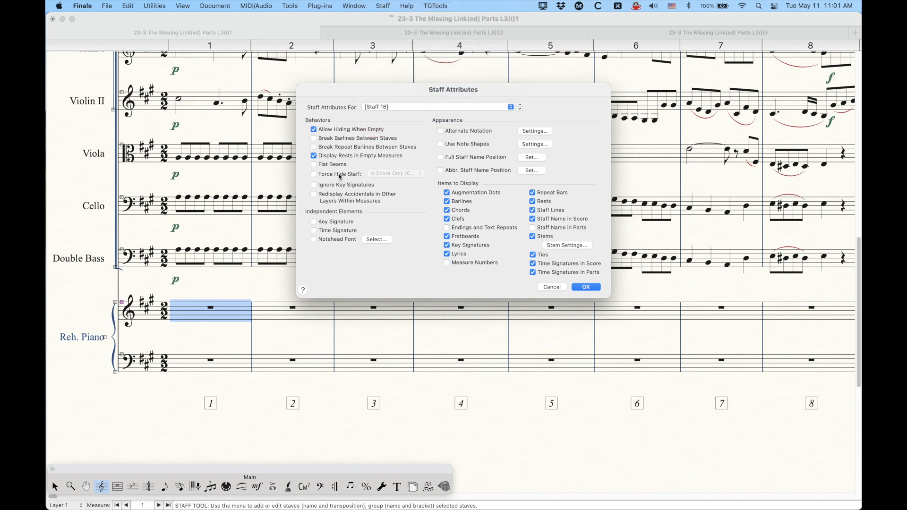
click(339, 174)
click(584, 288)
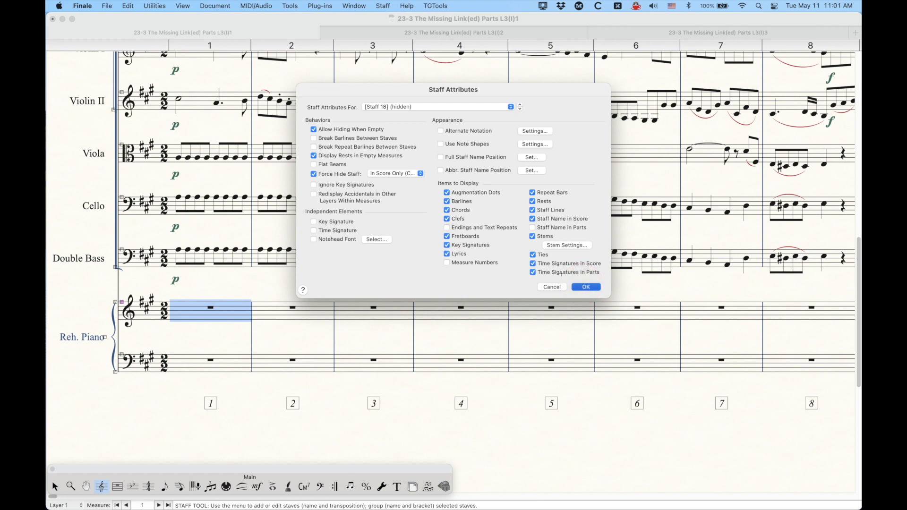
click(55, 487)
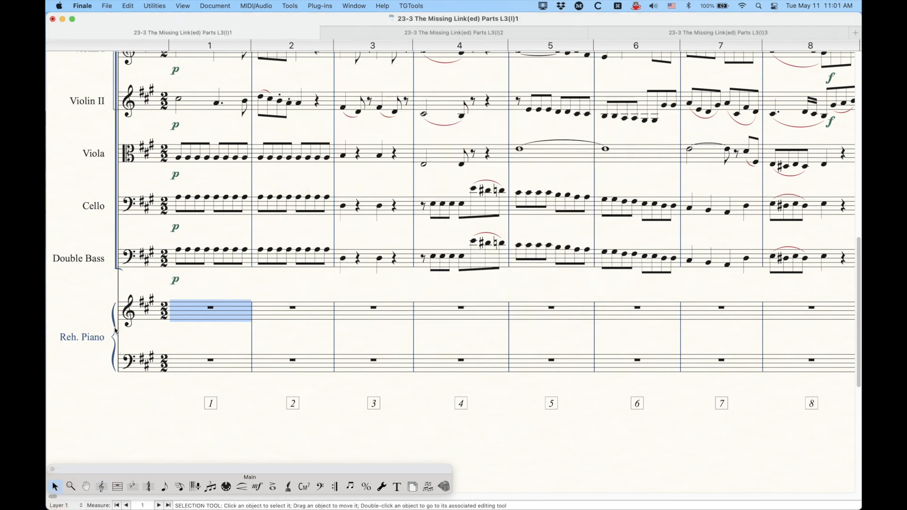
click(232, 347)
- Switch back to Page View and examine the lower end of the score systems for the Reh. Piano staves
key(super+e)
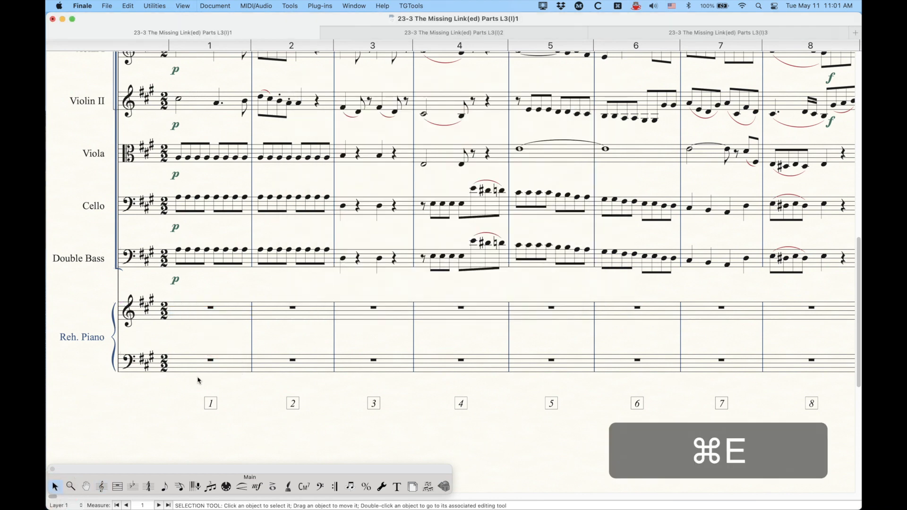
scroll(168, 359, down, 15)
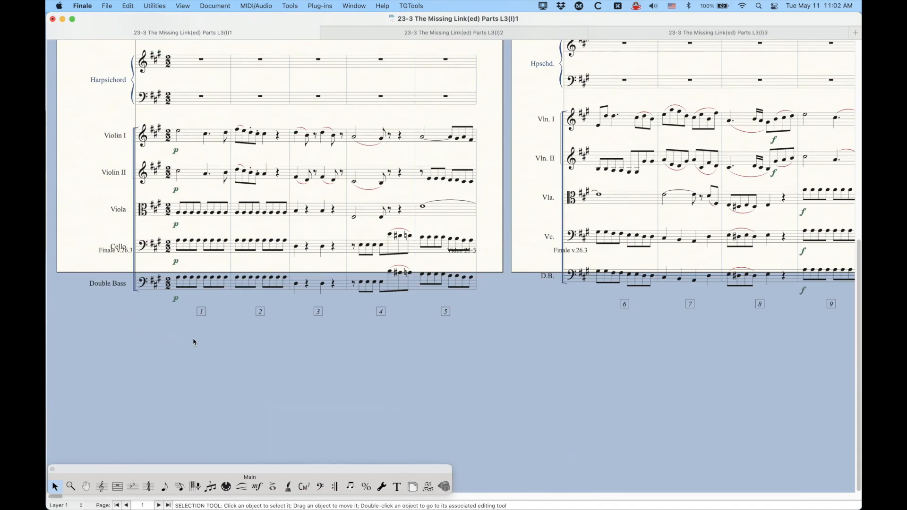
scroll(193, 338, up, 4)
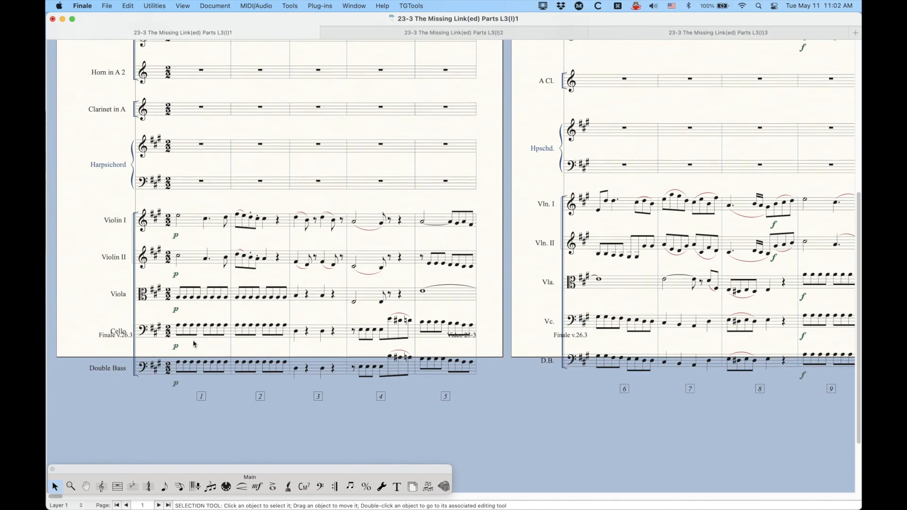
scroll(194, 343, down, 4)
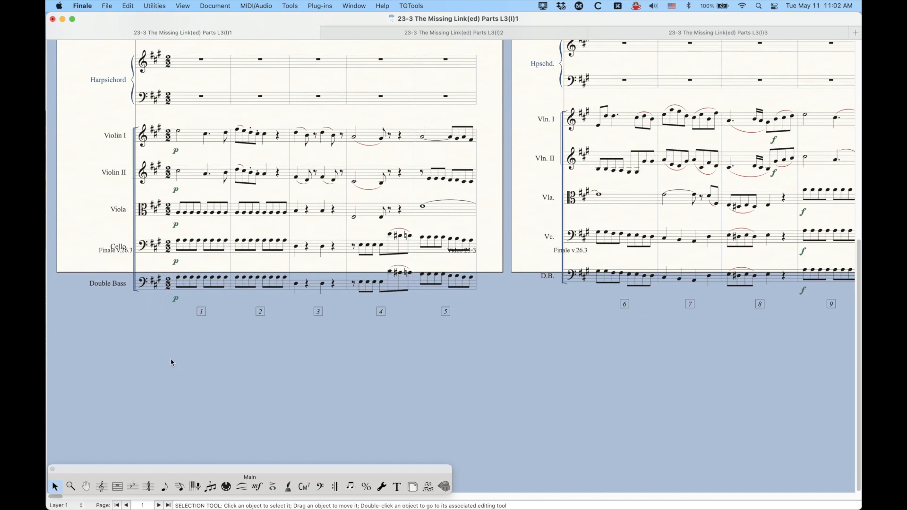
scroll(172, 362, up, 4)
scroll(189, 372, up, 12)
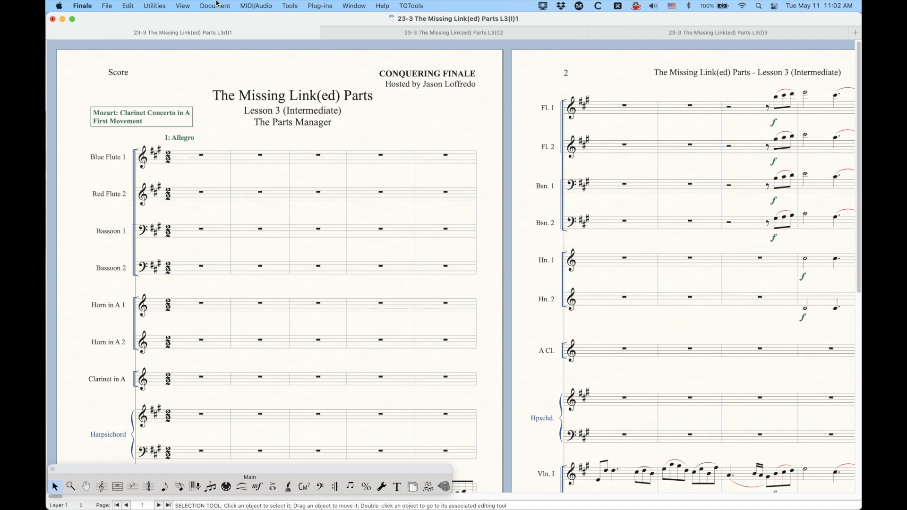
- Delete the Reh. Piano linked part in Manage Parts
click(216, 6)
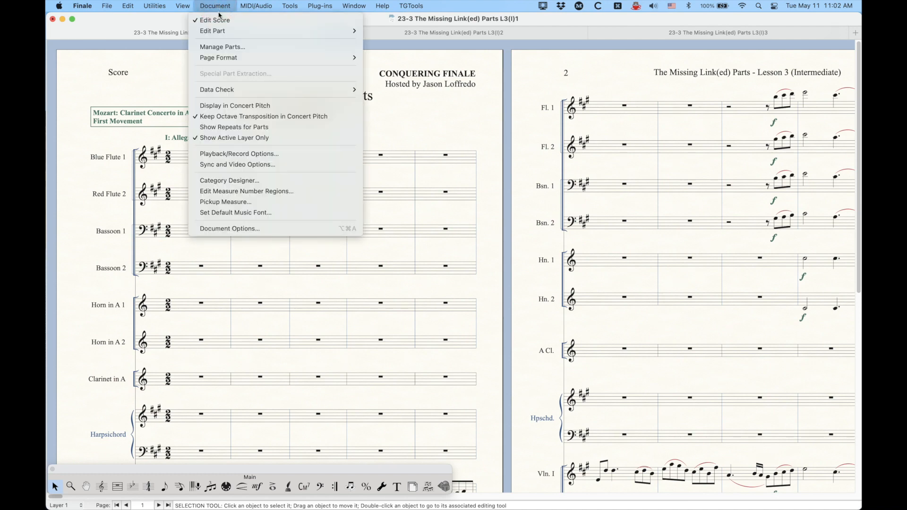
click(222, 46)
scroll(307, 173, down, 1)
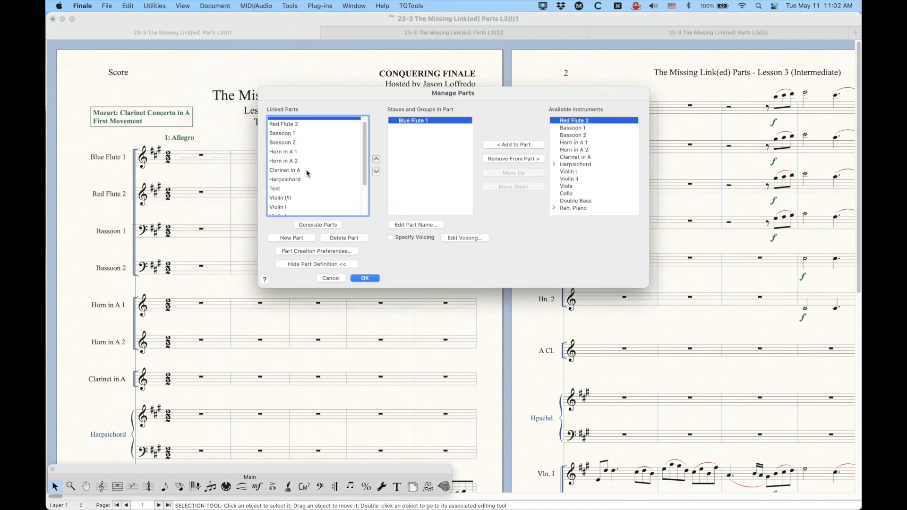
scroll(307, 172, down, 3)
click(289, 210)
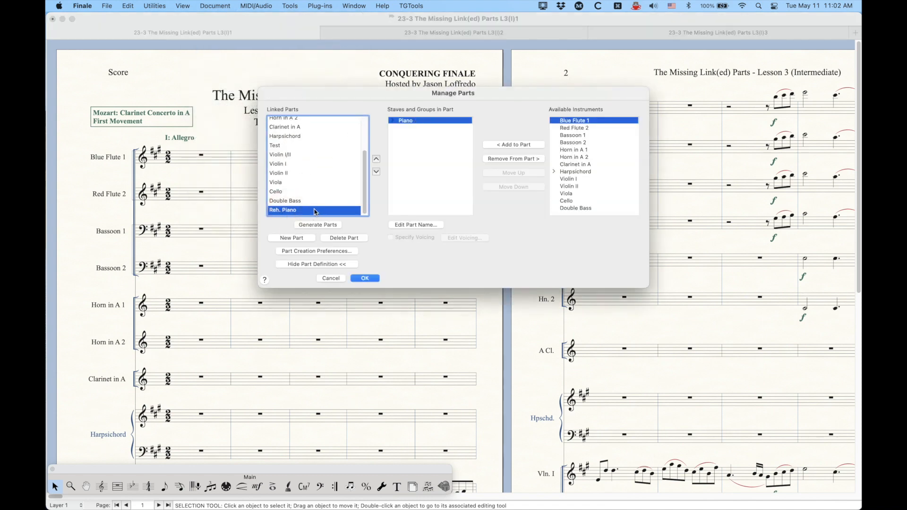
click(349, 238)
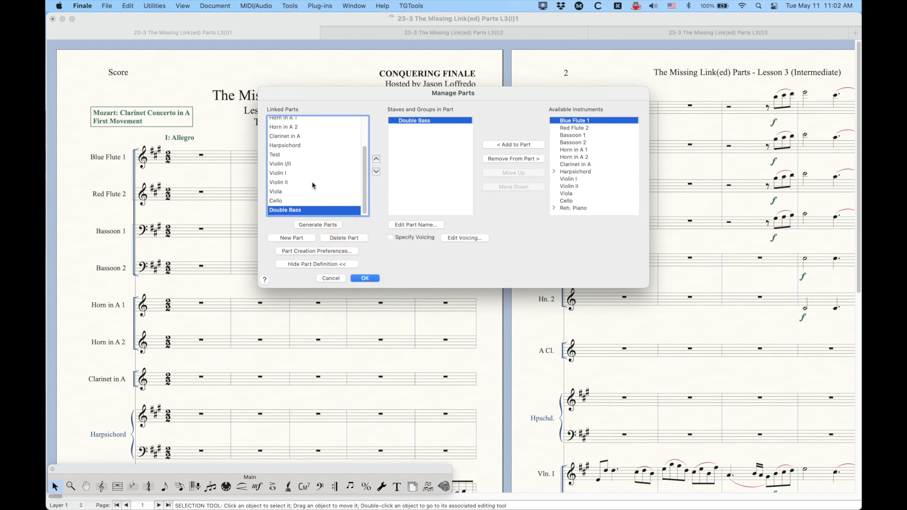
- Create a new linked part and name it "Rehearsal Piano/Clarinet"
click(301, 238)
click(415, 225)
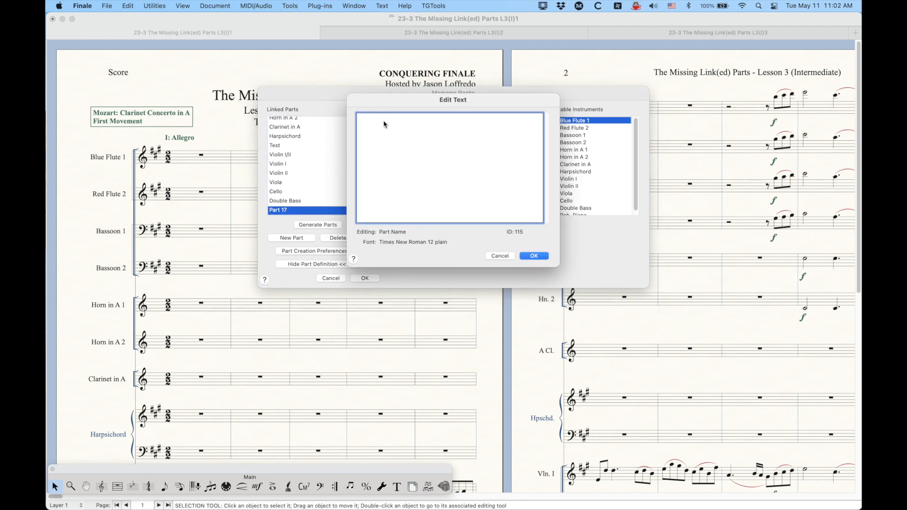
key(shift)
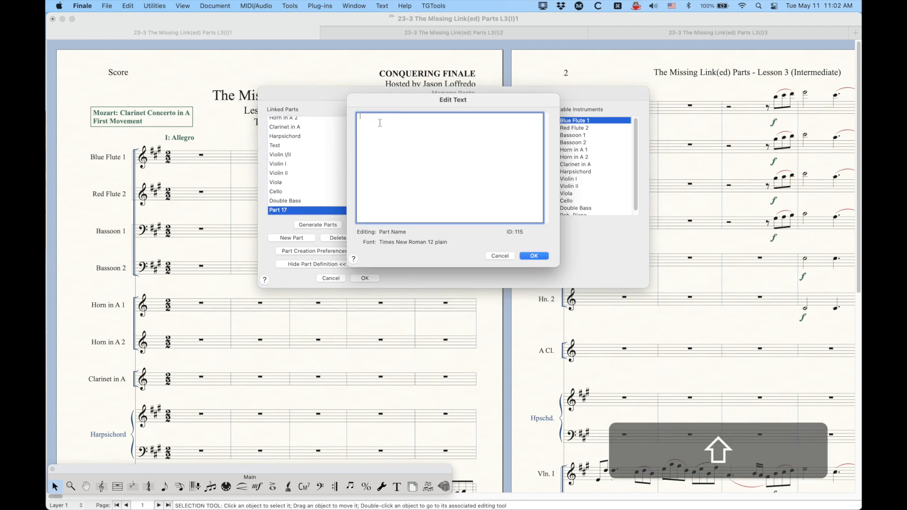
text(Rehearsal )
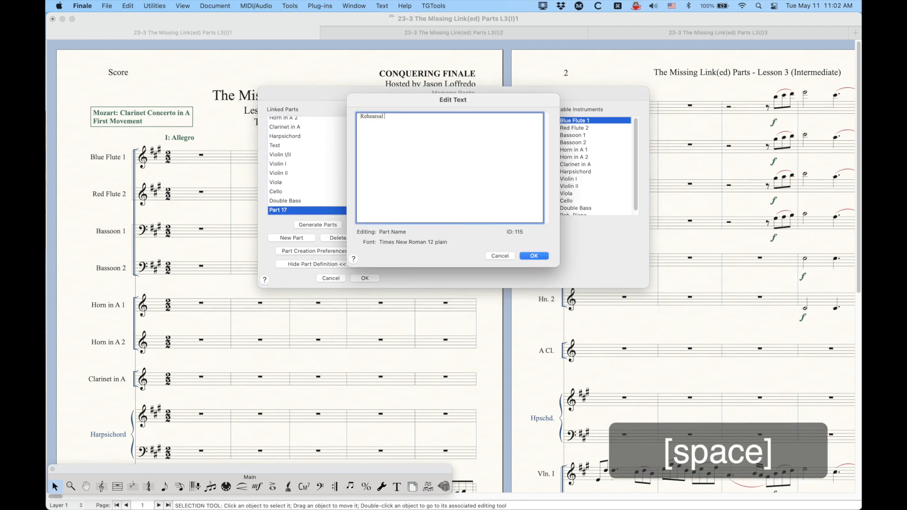
text(Piano/)
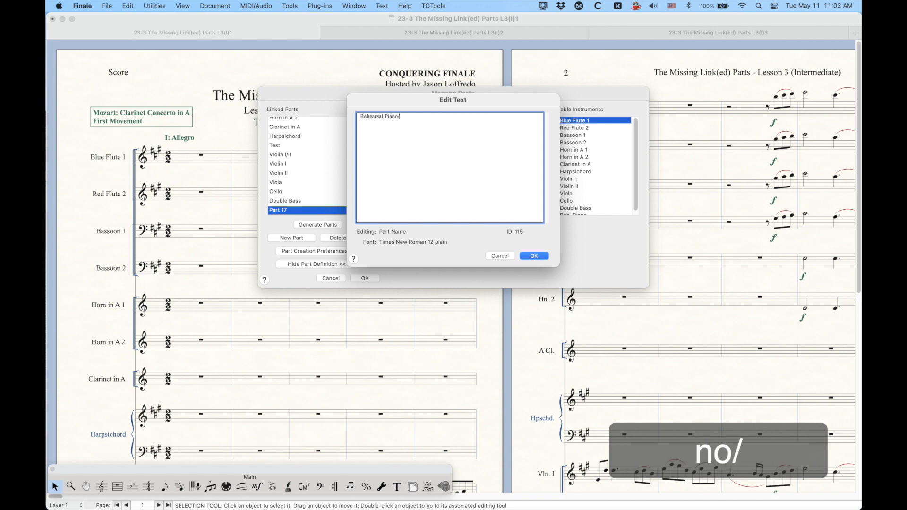
text(Clarinet)
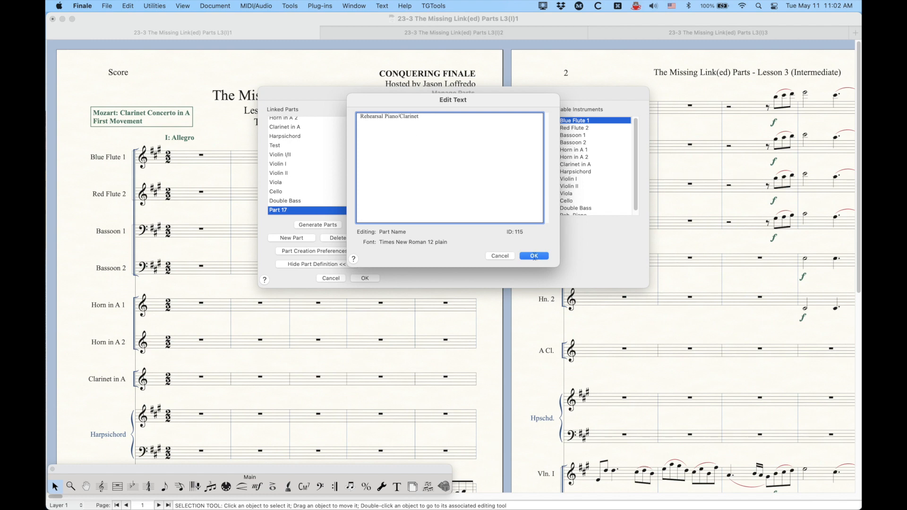
click(533, 256)
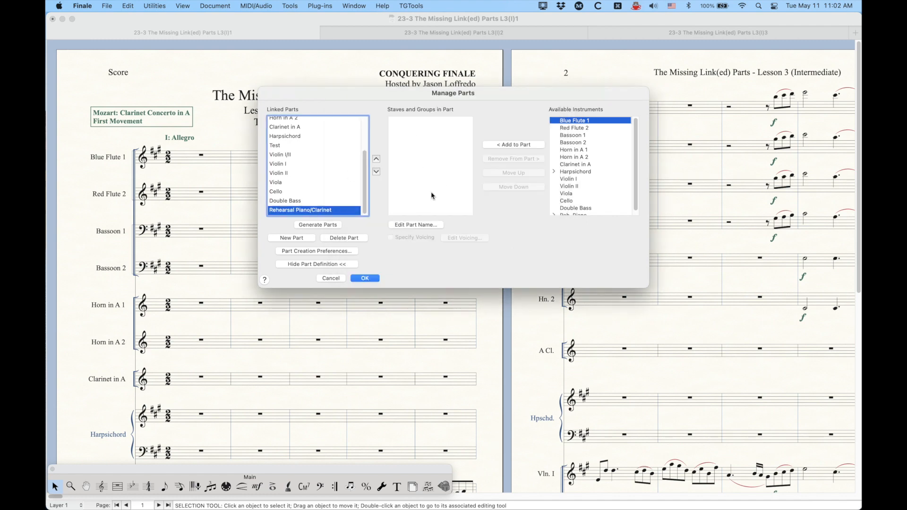
- Add Clarinet in A and the whole Reh. Piano instrument to the Rehearsal Piano/Clarinet part and accept the changes
click(570, 165)
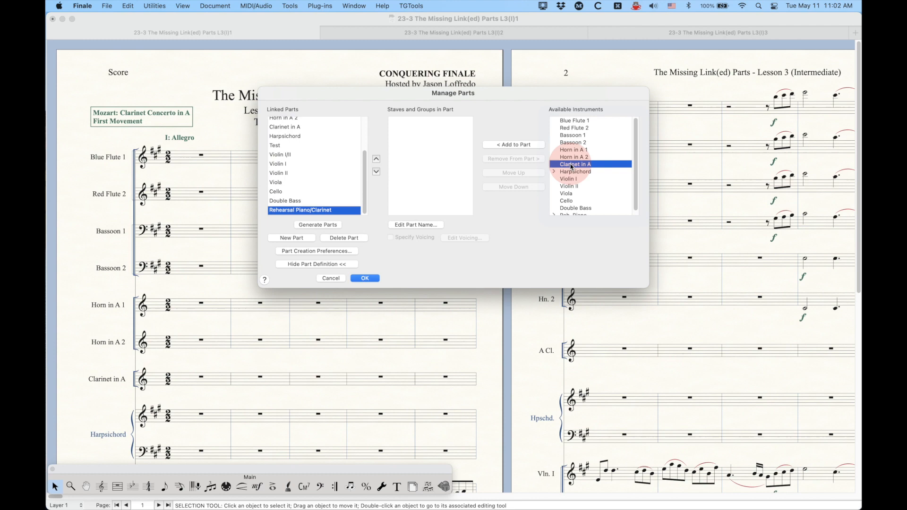
click(514, 144)
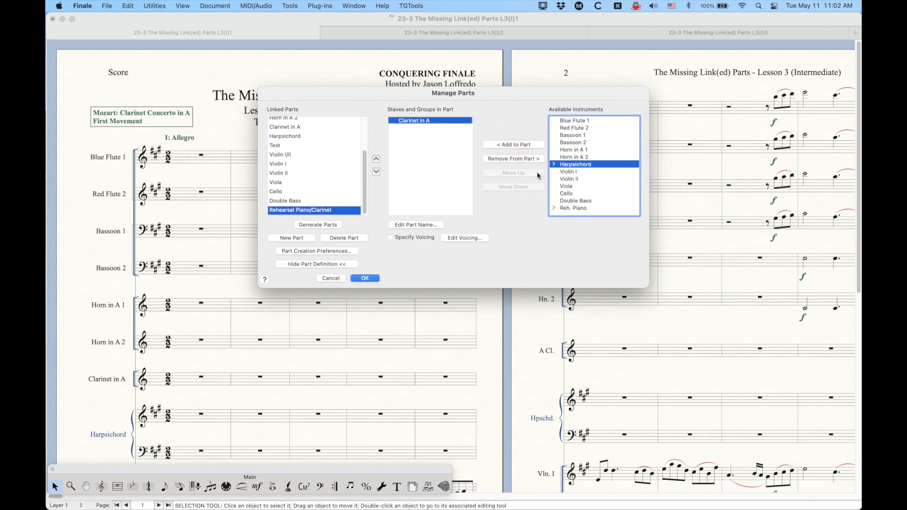
click(573, 208)
click(514, 143)
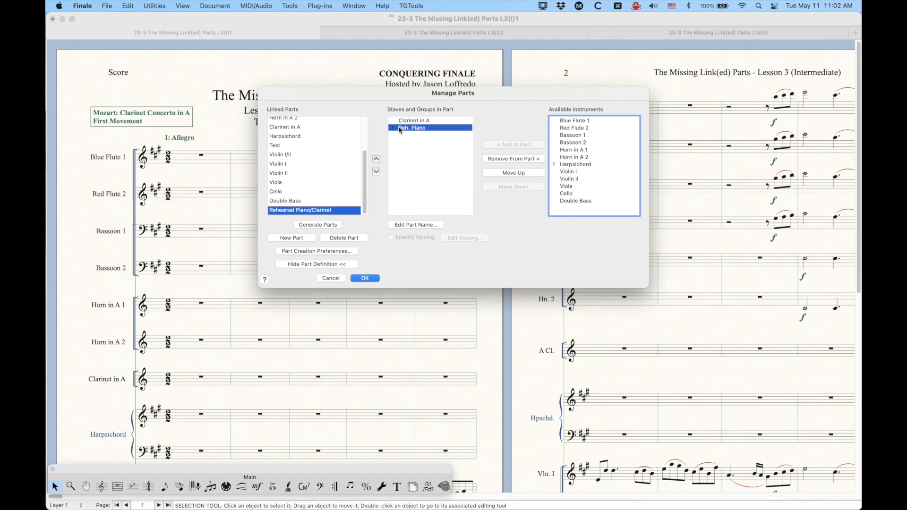
click(365, 279)
- Display the Rehearsal Piano/Clarinet part and look through its pages to check the clarinet and piano staves
click(215, 6)
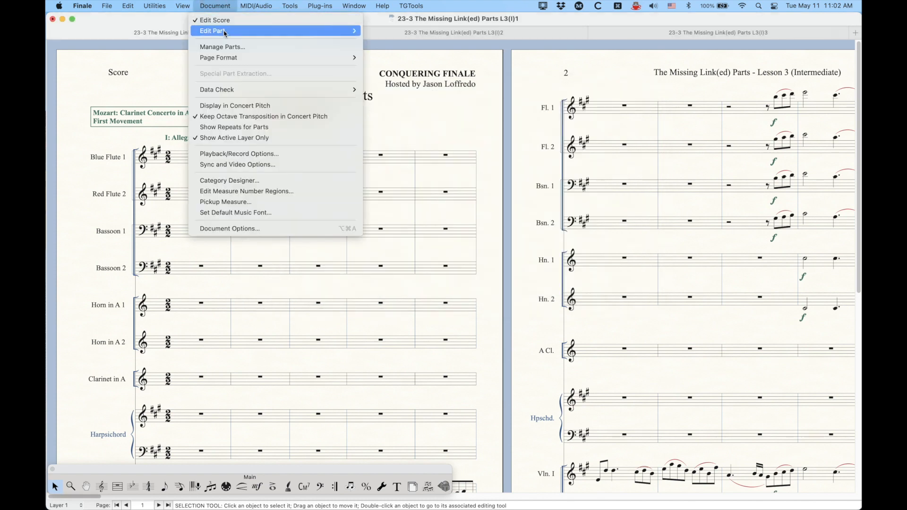
mouse_move(225, 32)
click(427, 192)
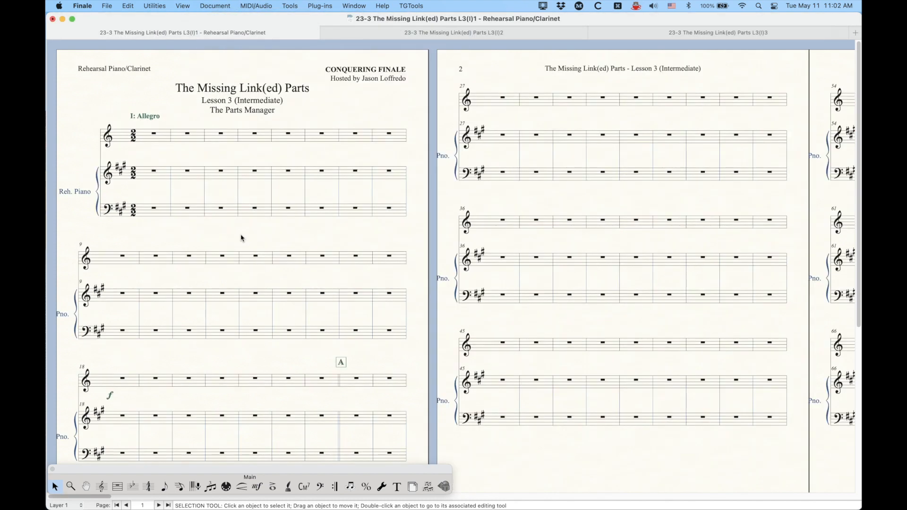
scroll(198, 236, down, 1)
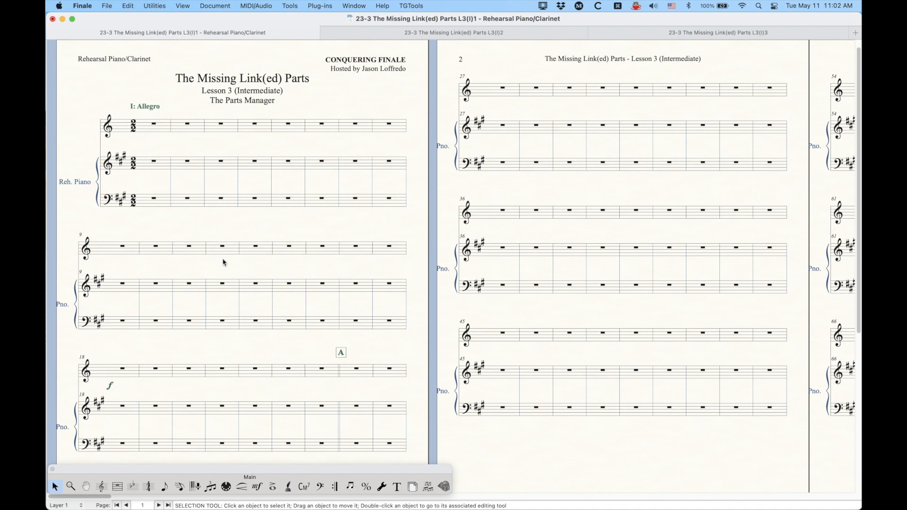
scroll(223, 261, right, 5)
scroll(222, 260, right, 8)
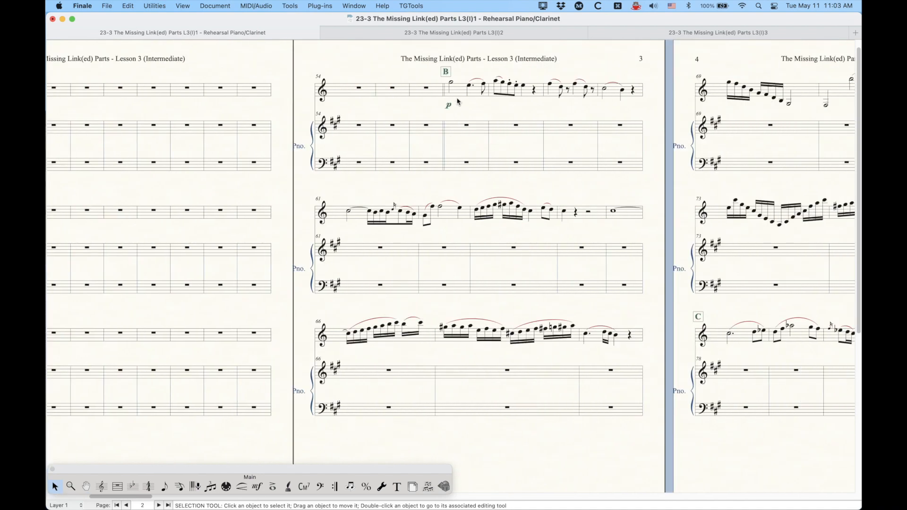
scroll(366, 238, left, 13)
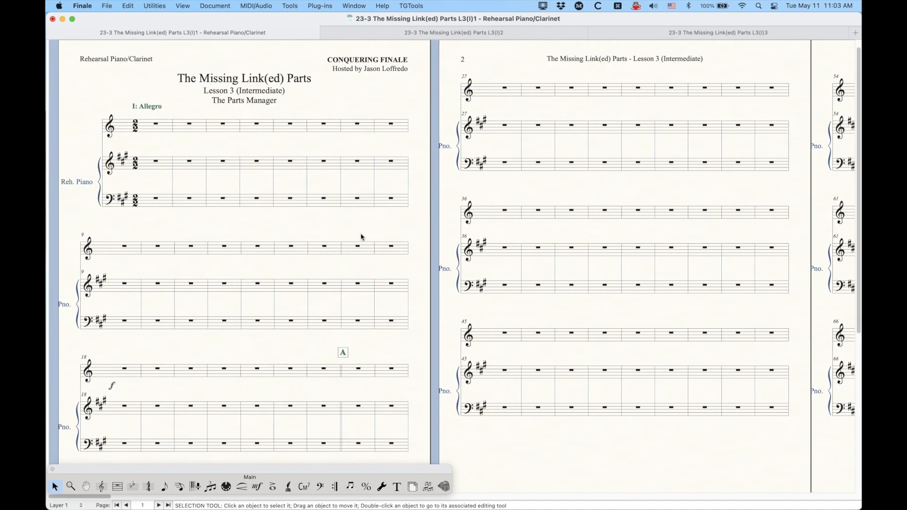
- Open the Part Creation Preferences from Manage Parts and review the options applied to newly created parts
click(221, 5)
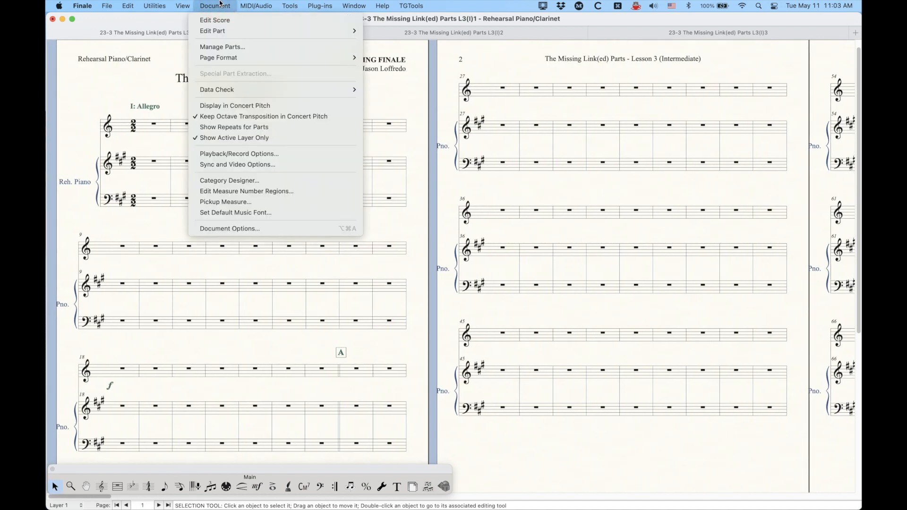
click(222, 47)
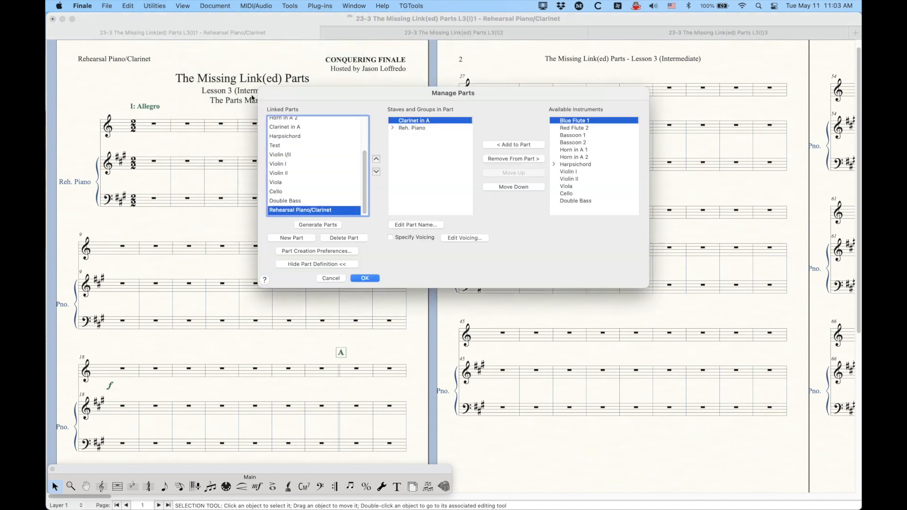
click(315, 252)
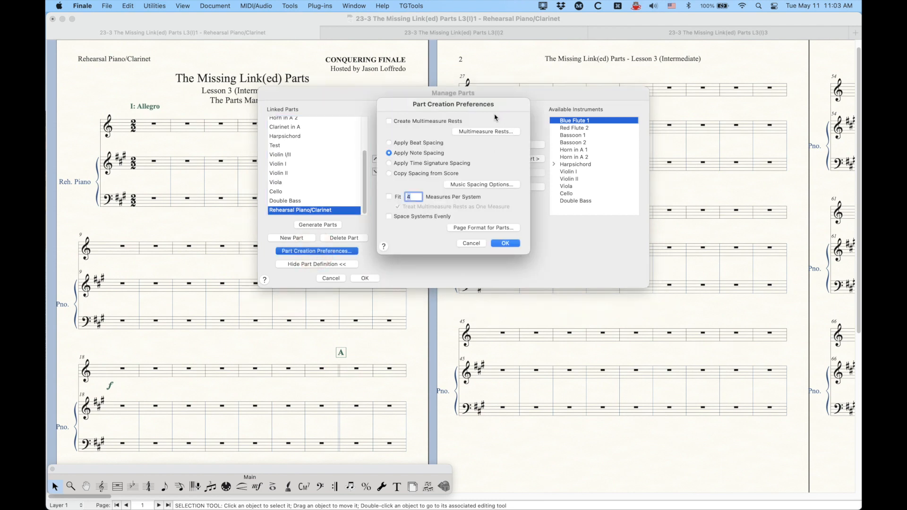
mouse_move(460, 147)
mouse_down()
mouse_move(456, 157)
mouse_move(449, 151)
mouse_move(457, 160)
mouse_up()
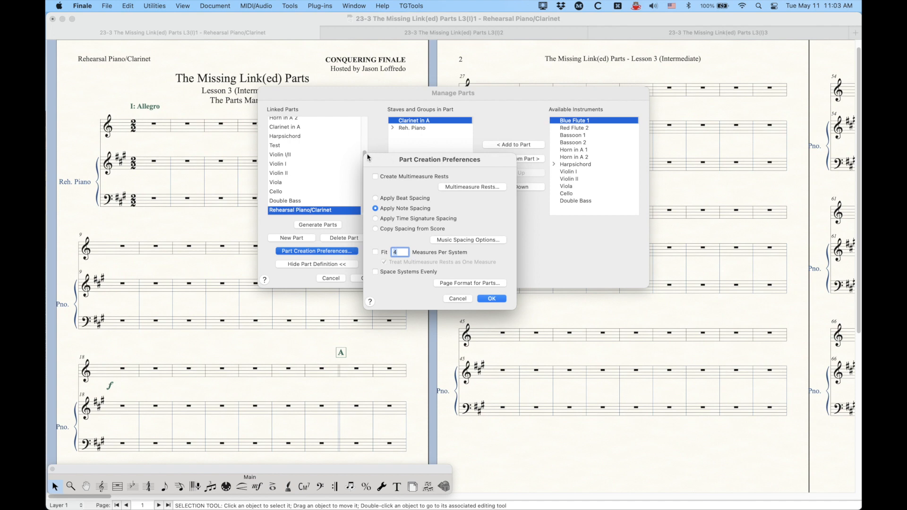
drag(381, 159, 447, 178)
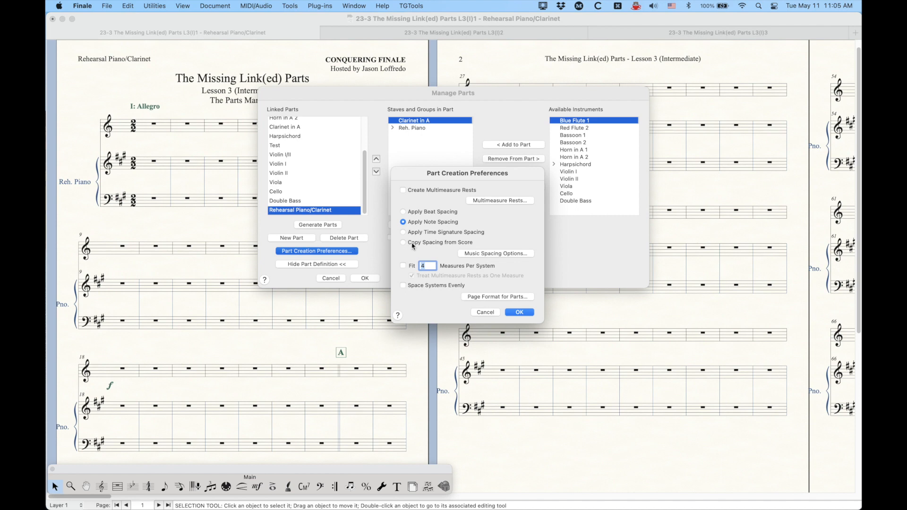
- Review the document options for multimeasure rests and for music spacing, cancelling out of each
click(498, 201)
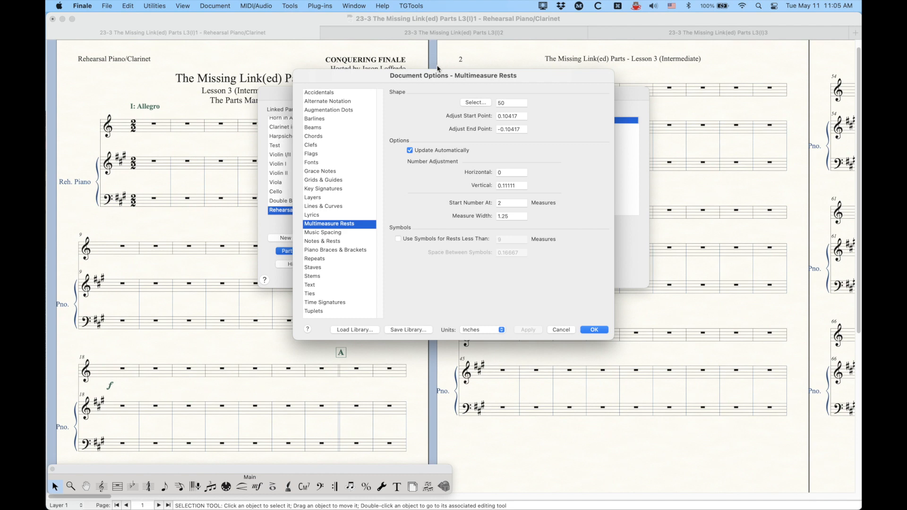
click(561, 330)
click(473, 255)
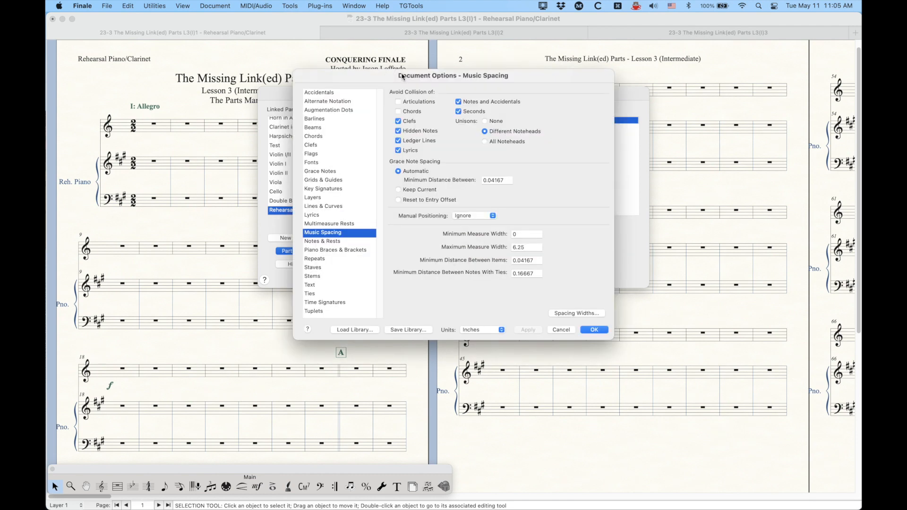
drag(402, 75, 399, 72)
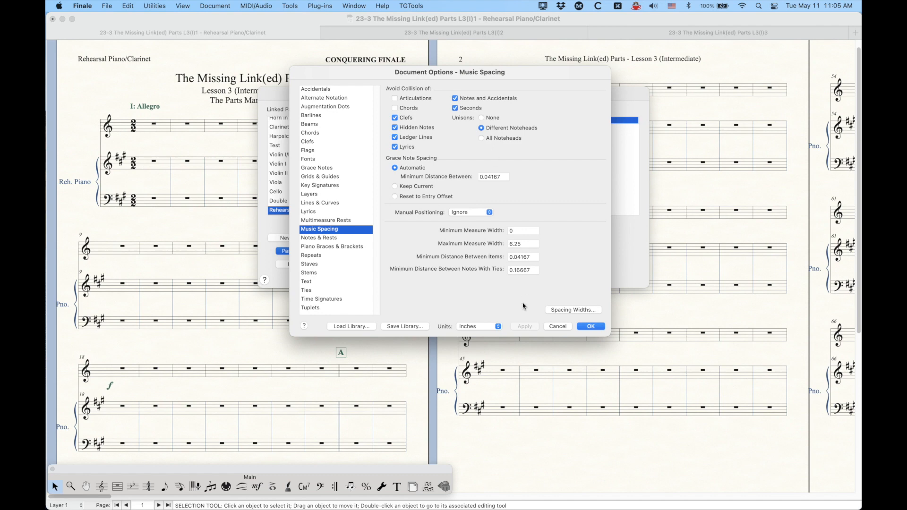
click(560, 328)
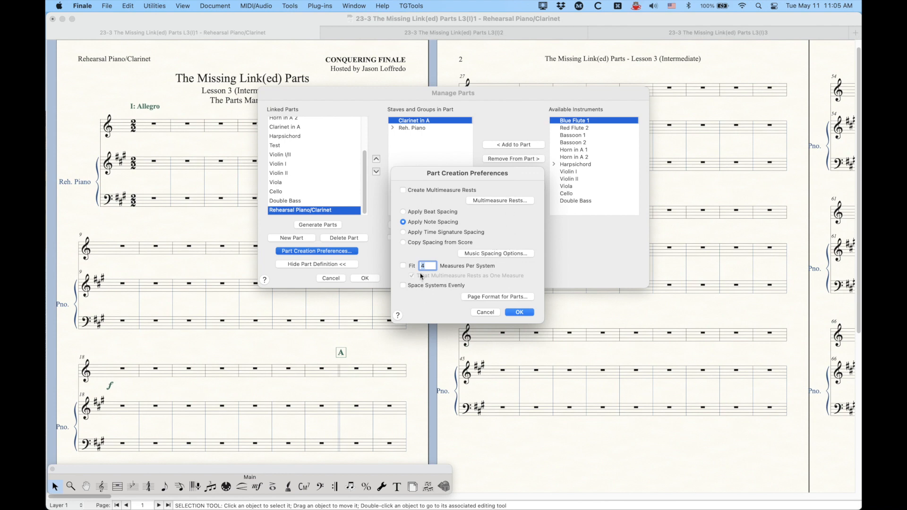
- Try the option that fits 4 measures per system in new parts, and switch it back off
click(403, 265)
click(412, 275)
click(403, 266)
- Review the Page Format for Parts settings, cancel out of them, and accept the Part Creation Preferences
click(481, 298)
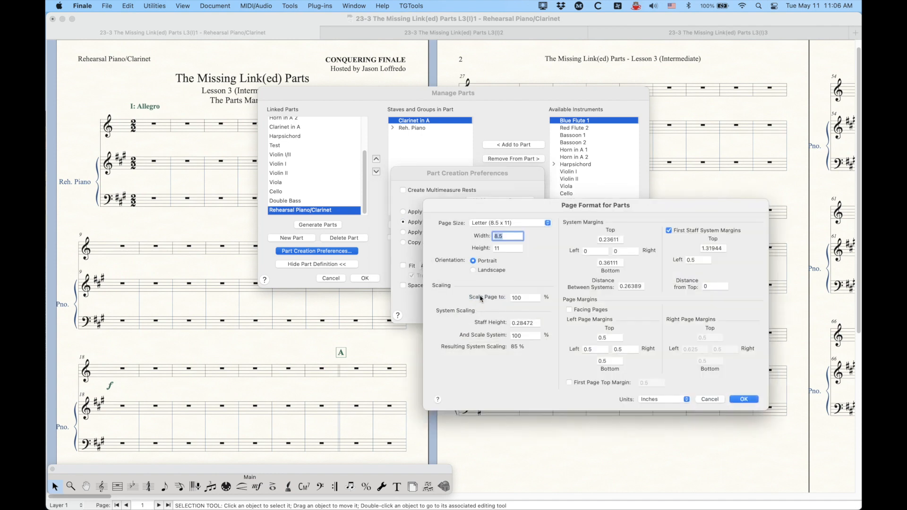
drag(578, 185, 441, 173)
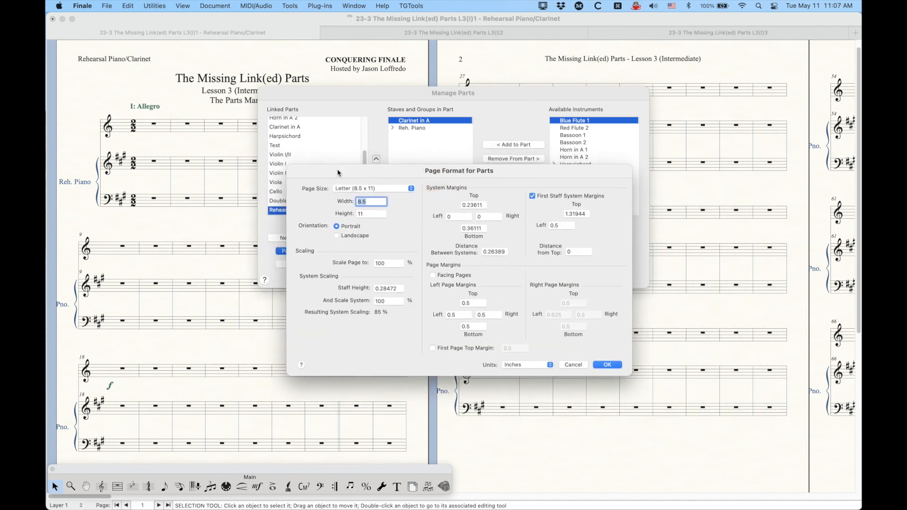
click(215, 6)
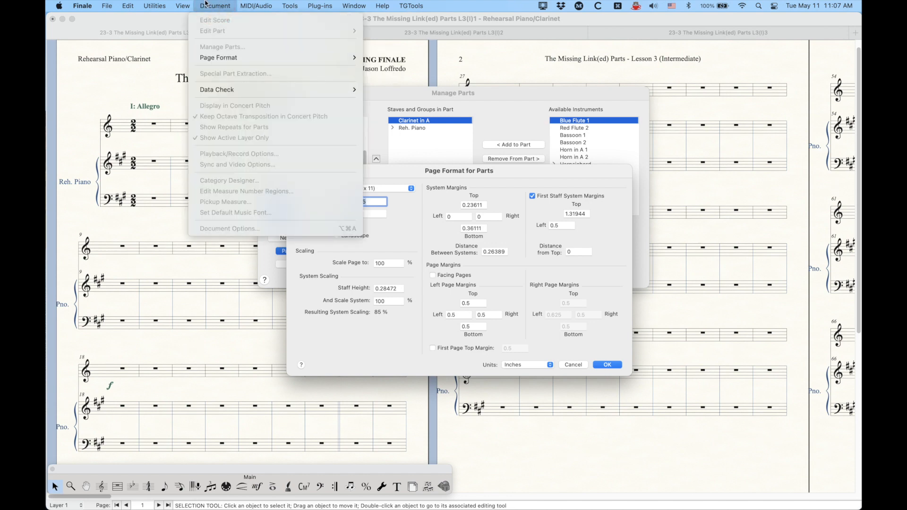
click(205, 2)
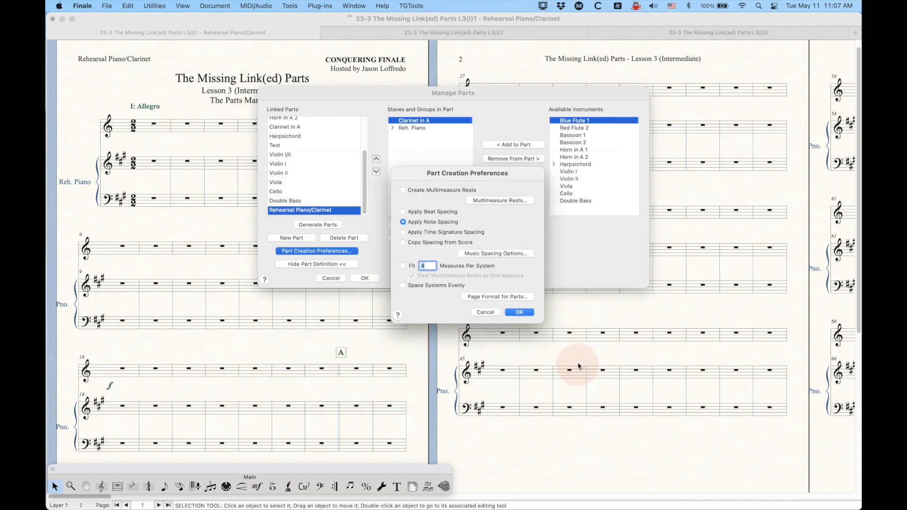
click(572, 365)
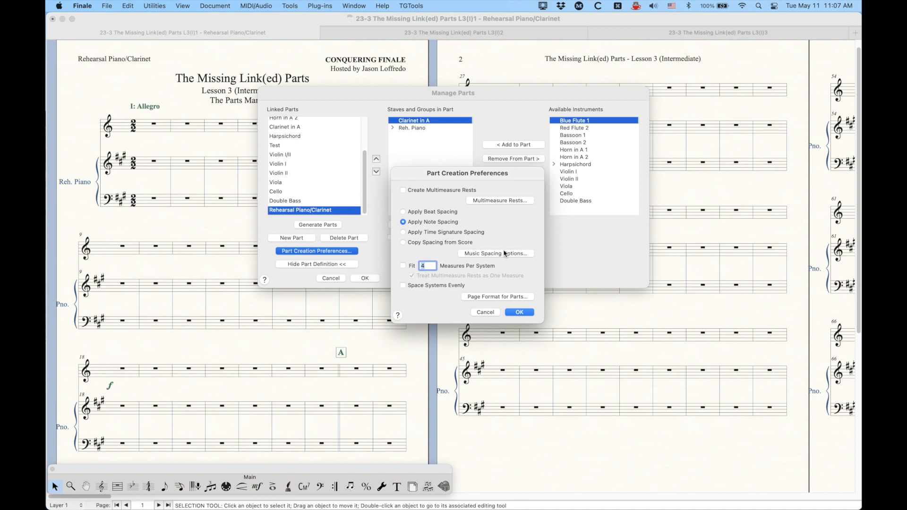
drag(492, 180, 486, 183)
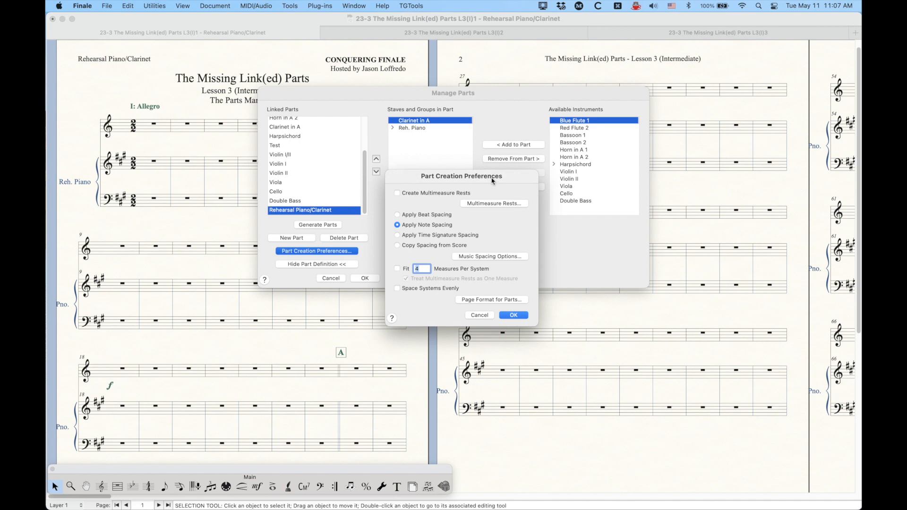
drag(504, 179, 501, 175)
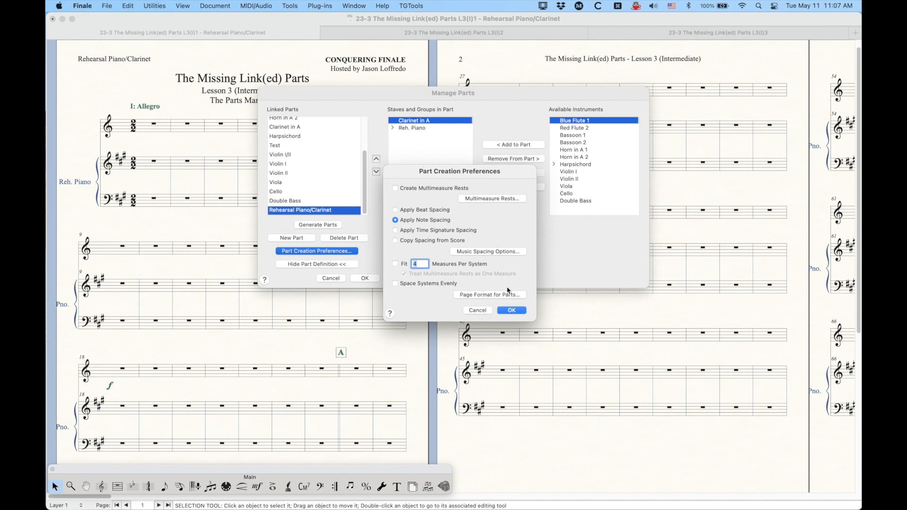
click(519, 309)
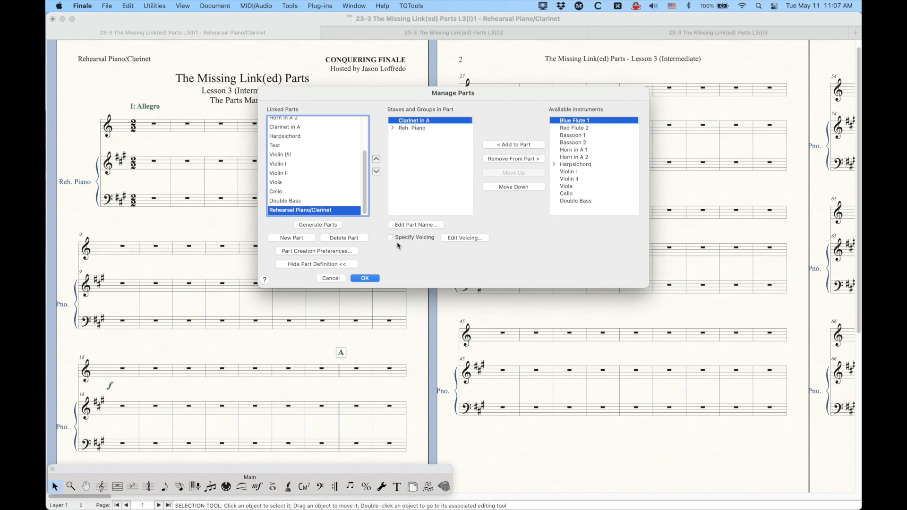
- Examine the voicing options for the Clarinet in A staff in the Rehearsal Piano/Clarinet part and cancel out
click(466, 239)
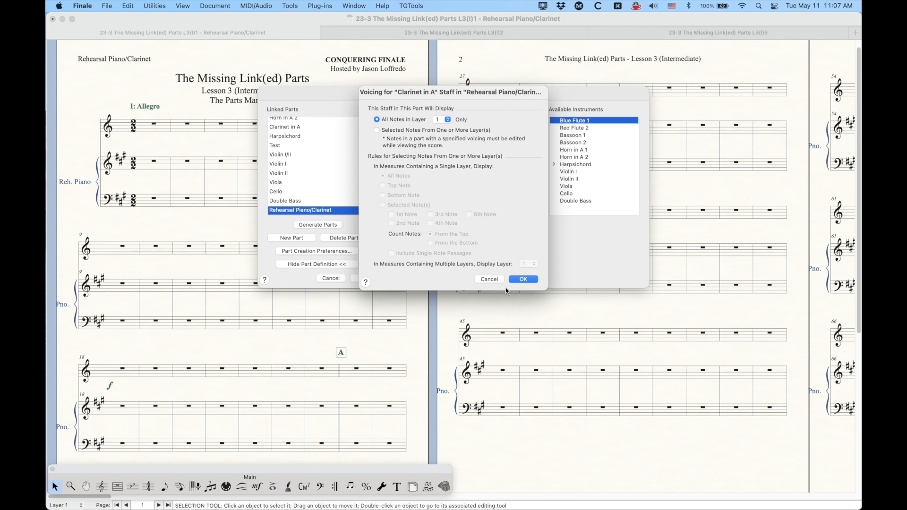
click(484, 277)
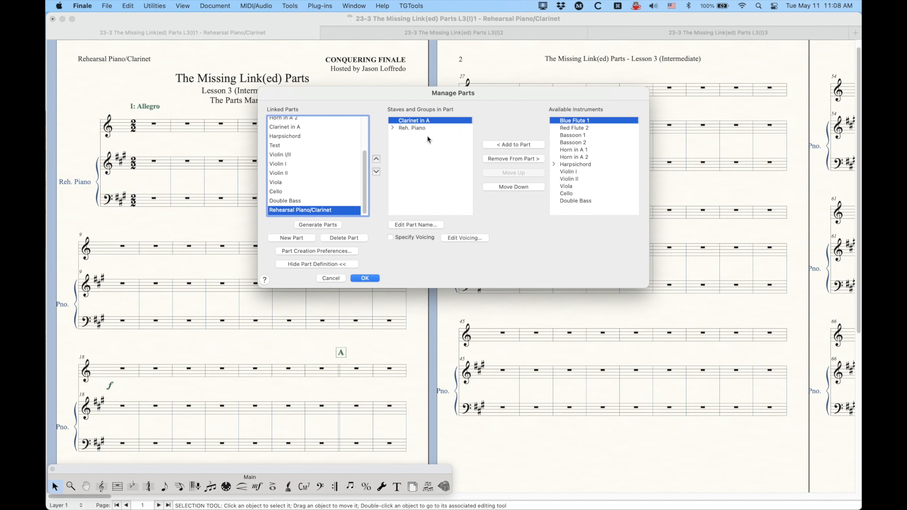
click(458, 241)
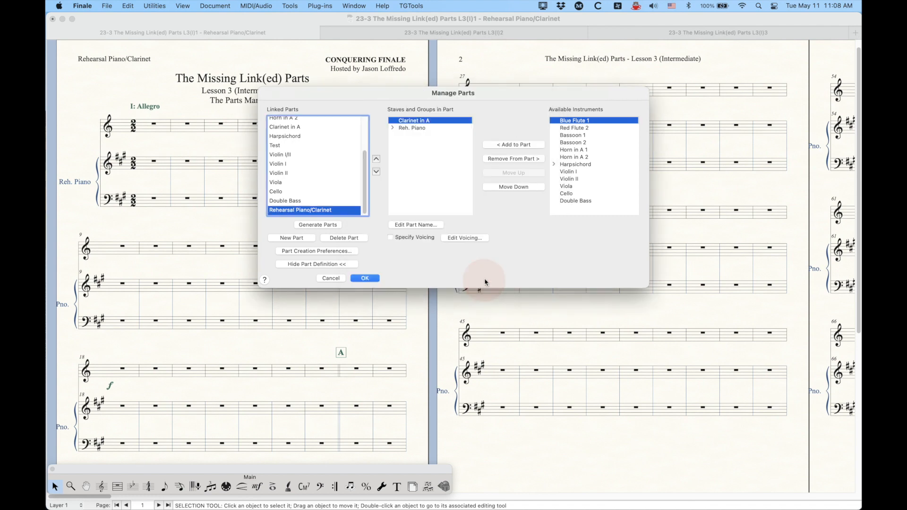
click(487, 279)
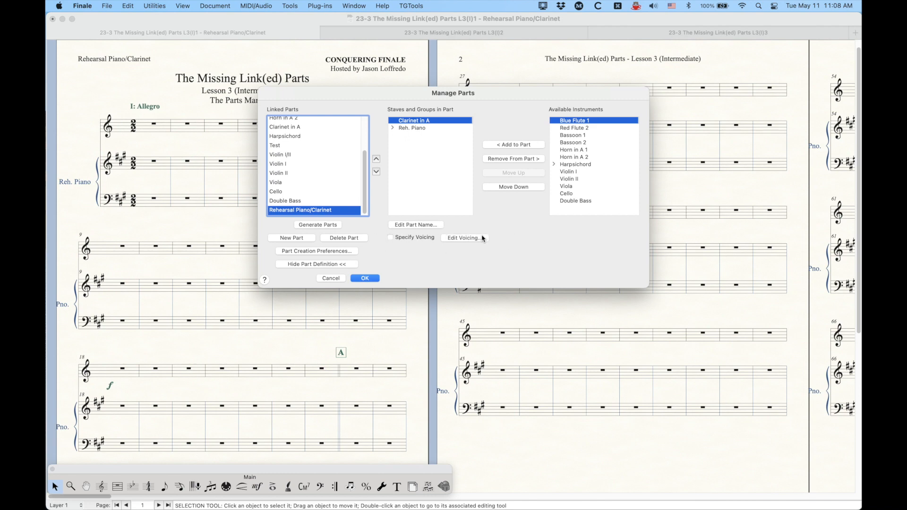
- Accept and close Manage Parts, and switch from the Rehearsal Piano/Clarinet part to the full score
click(363, 279)
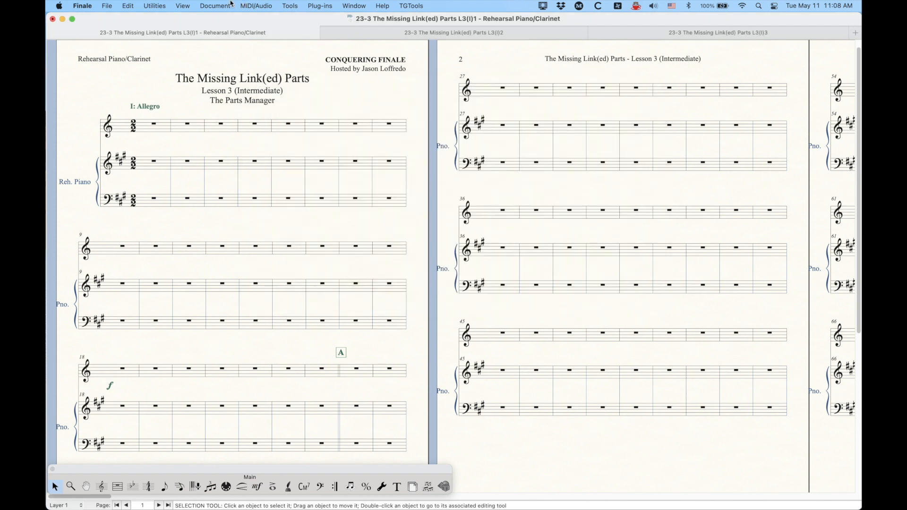
click(231, 5)
click(228, 21)
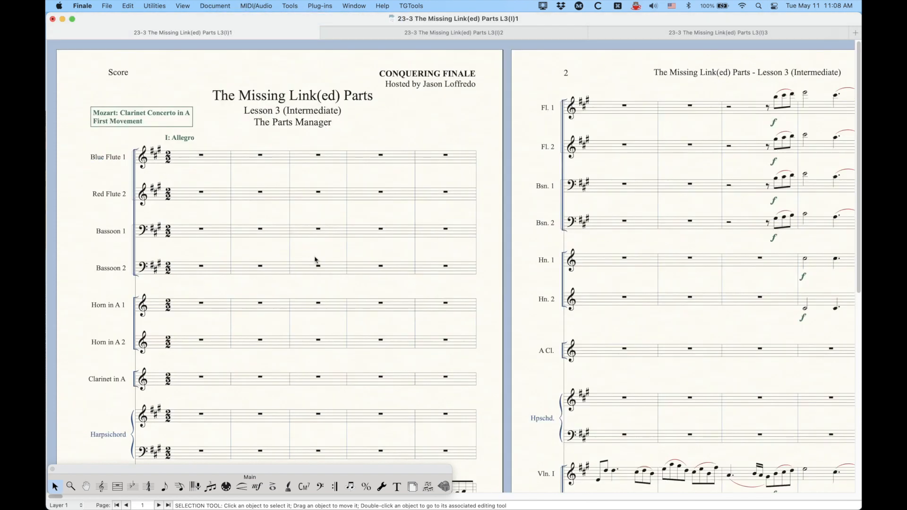